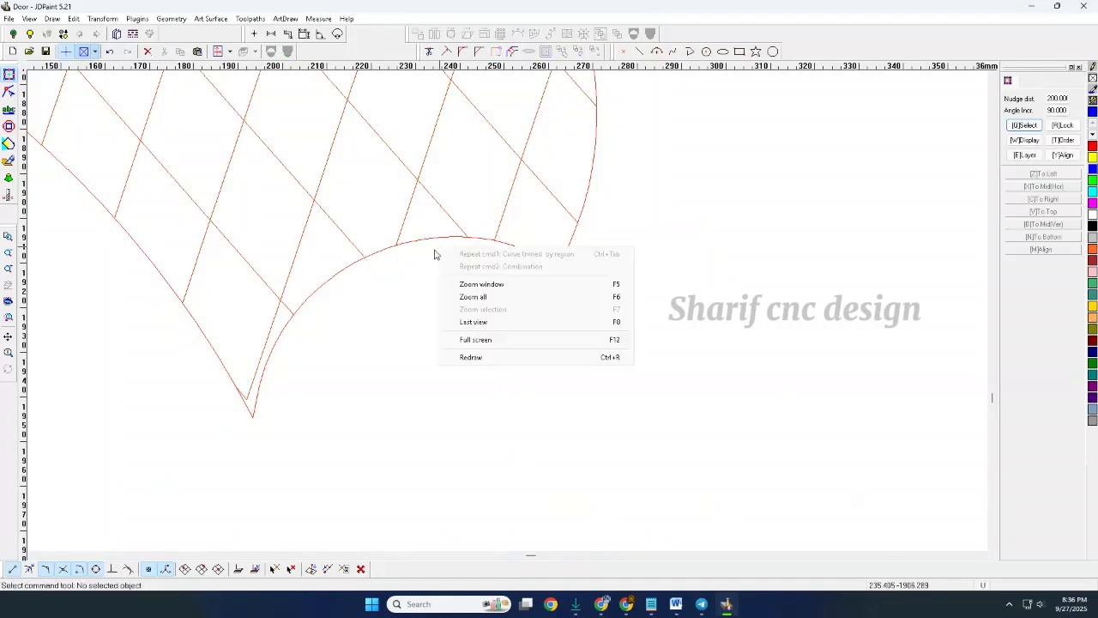
- Enable all snap options and draw the missing lattice line across the narrow pointed tip of the lower hatched shape
{"action": "left_click", "coordinate": [558, 170]}
{"action": "scroll", "coordinate": [526, 178], "scroll_direction": "down", "scroll_amount": 5}
{"action": "key", "text": "F5"}
{"action": "left_click_drag", "start_coordinate": [561, 212], "coordinate": [691, 329]}
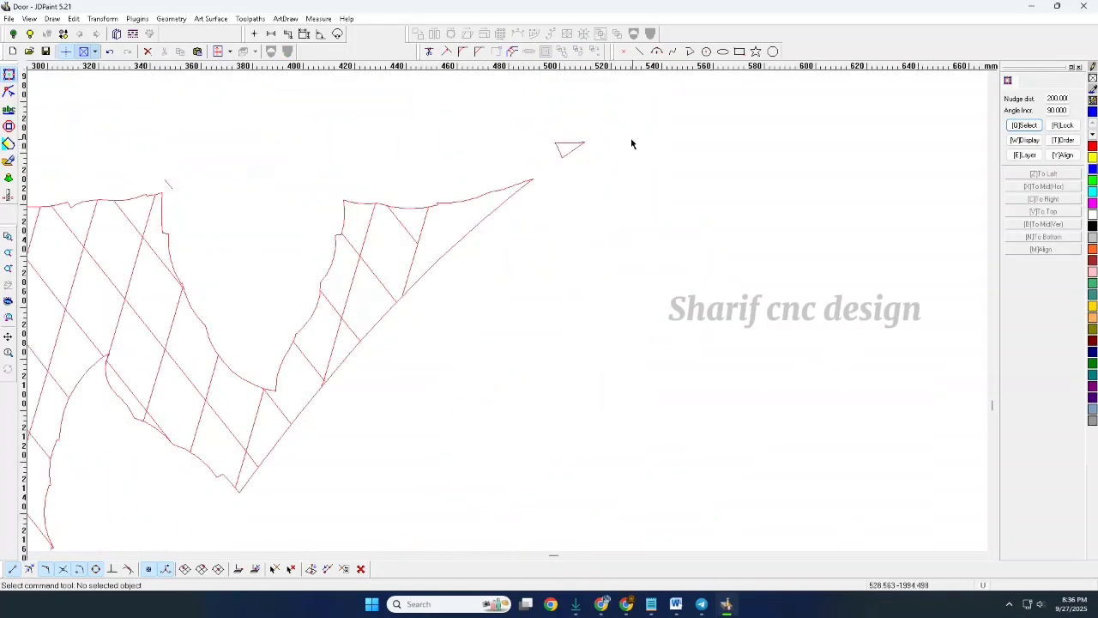
{"action": "scroll", "coordinate": [572, 240], "scroll_direction": "down", "scroll_amount": 2}
{"action": "scroll", "coordinate": [565, 210], "scroll_direction": "up", "scroll_amount": 3}
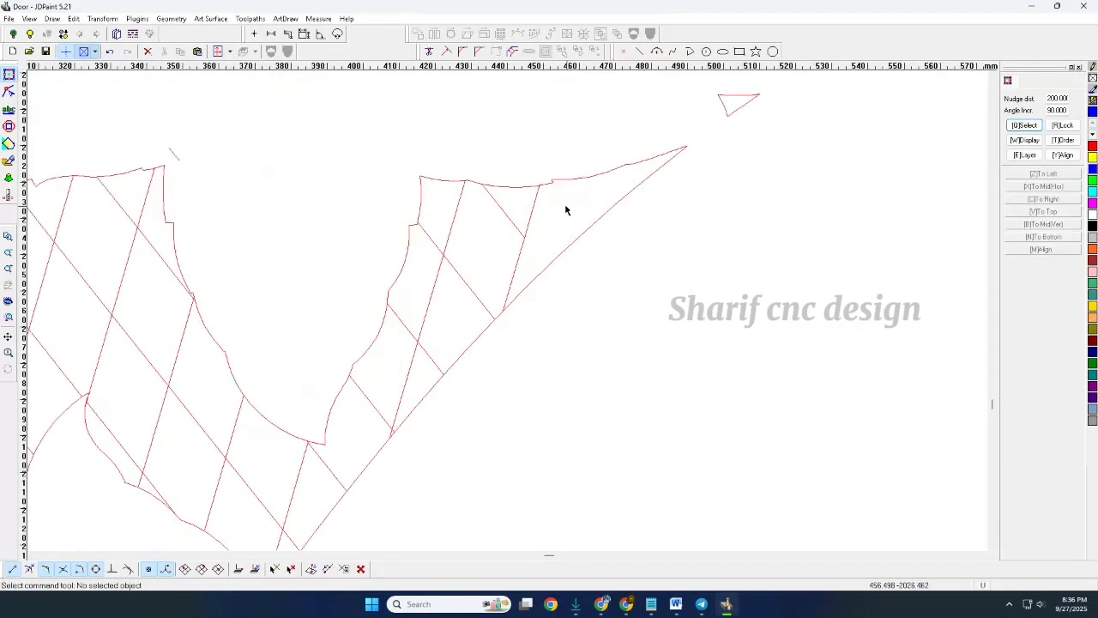
{"action": "left_click", "coordinate": [691, 53]}
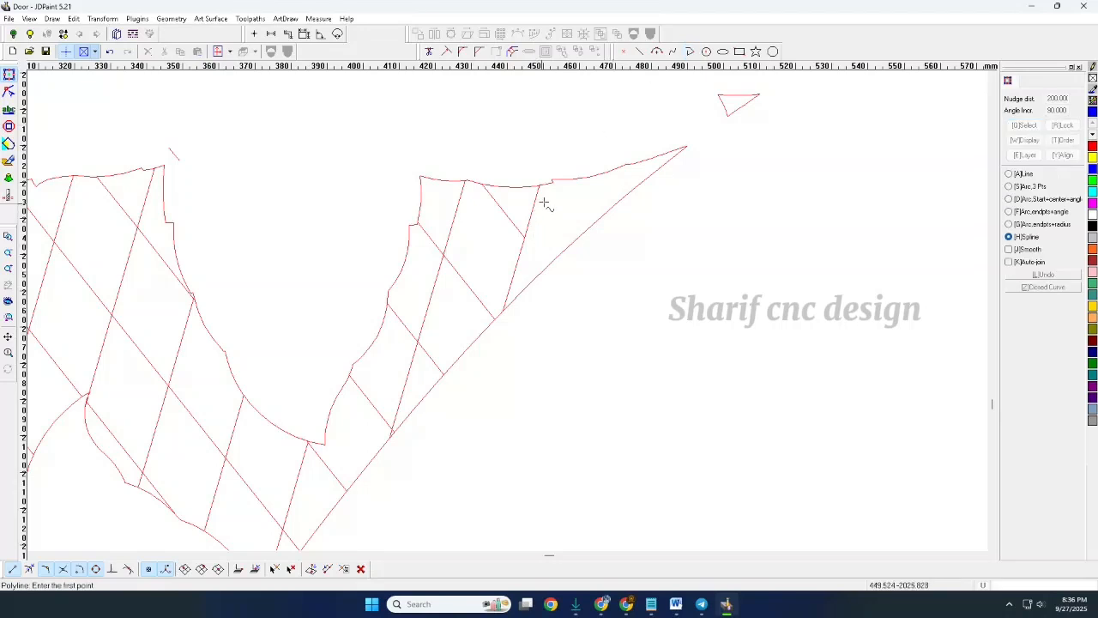
{"action": "right_click", "coordinate": [696, 218]}
{"action": "right_click", "coordinate": [697, 218]}
{"action": "left_click", "coordinate": [744, 228]}
{"action": "left_click", "coordinate": [345, 569]}
{"action": "left_click", "coordinate": [614, 340]}
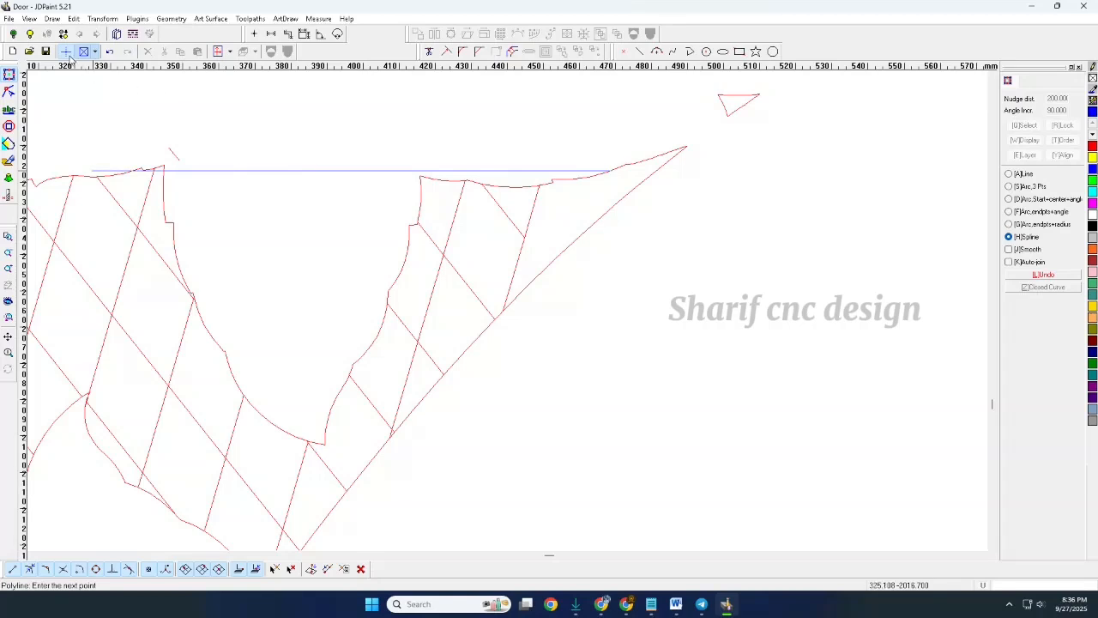
{"action": "left_click", "coordinate": [599, 219]}
{"action": "right_click", "coordinate": [719, 197]}
- Draw the crossing diagonal lattice line in the same tip and delete the small stray triangle beyond it
{"action": "right_click", "coordinate": [718, 198]}
{"action": "left_click", "coordinate": [746, 206]}
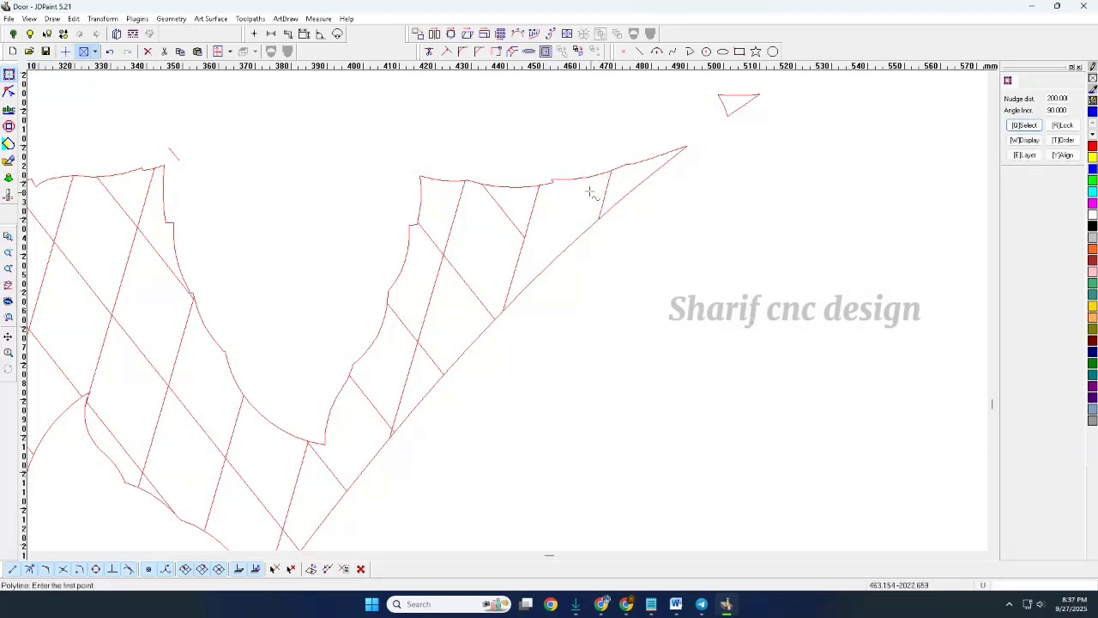
{"action": "left_click", "coordinate": [571, 179]}
{"action": "right_click", "coordinate": [723, 204]}
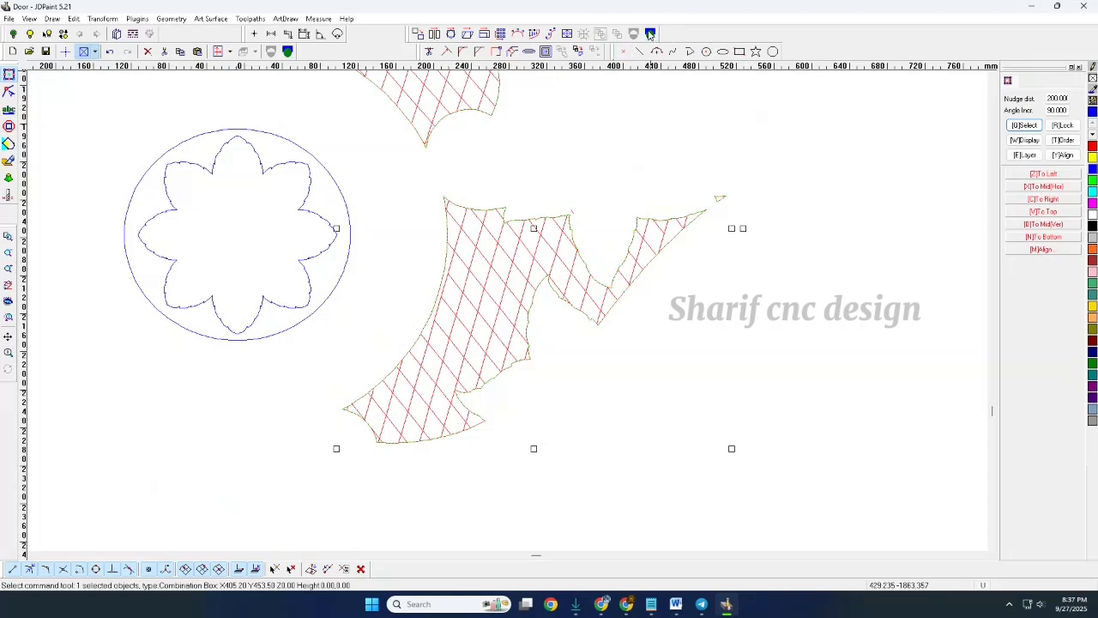
{"action": "left_click_drag", "start_coordinate": [724, 171], "coordinate": [752, 206]}
{"action": "key", "text": "Delete"}
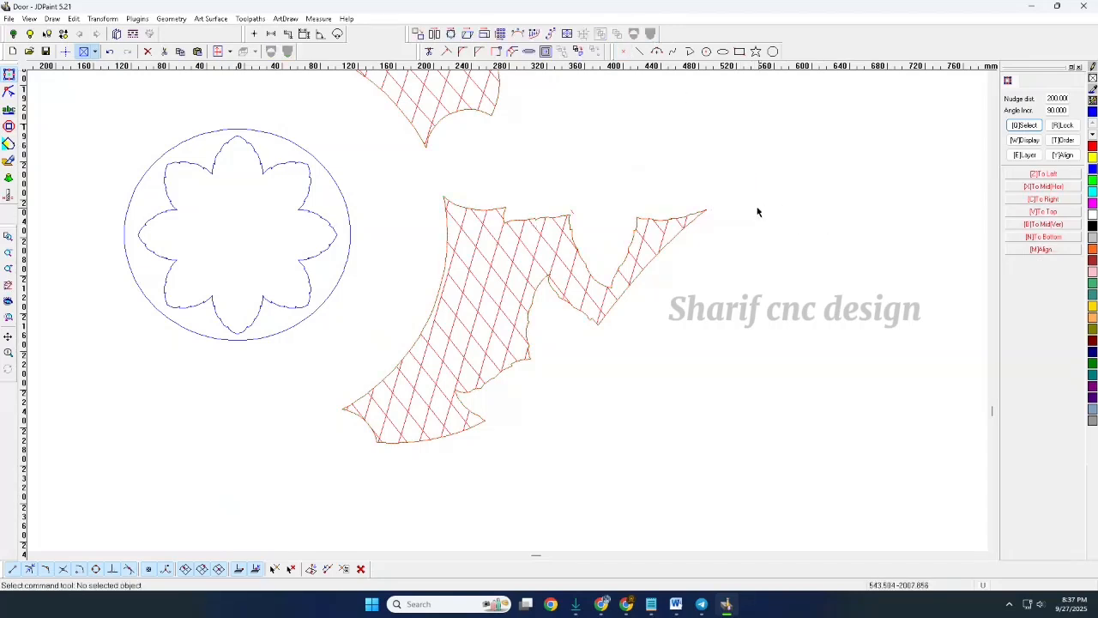
- Join the outlines of the upper and lower hatched shapes back into one object
{"action": "left_click", "coordinate": [703, 219]}
{"action": "left_click", "coordinate": [484, 115], "text": "shift"}
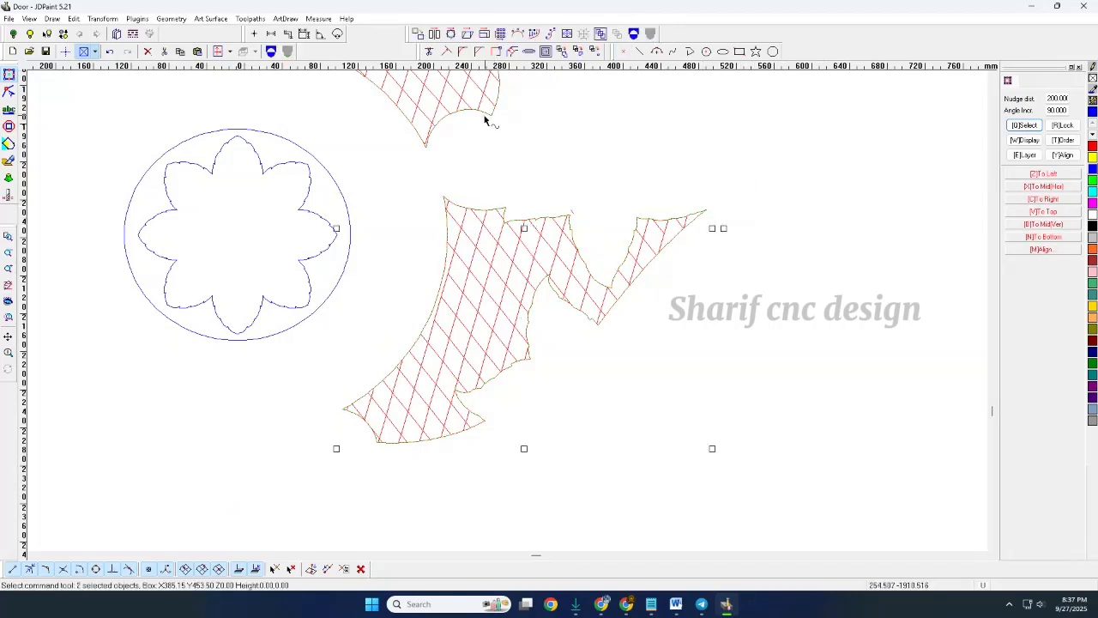
{"action": "left_click", "coordinate": [601, 34]}
- Combine all lattice lines of both hatched shapes, including the new ones, into one object without the outlines
{"action": "scroll", "coordinate": [595, 259], "scroll_direction": "down", "scroll_amount": 2}
{"action": "left_click_drag", "start_coordinate": [733, 149], "coordinate": [488, 288]}
{"action": "left_click_drag", "start_coordinate": [354, 92], "coordinate": [794, 446]}
{"action": "scroll", "coordinate": [655, 238], "scroll_direction": "up", "scroll_amount": 9}
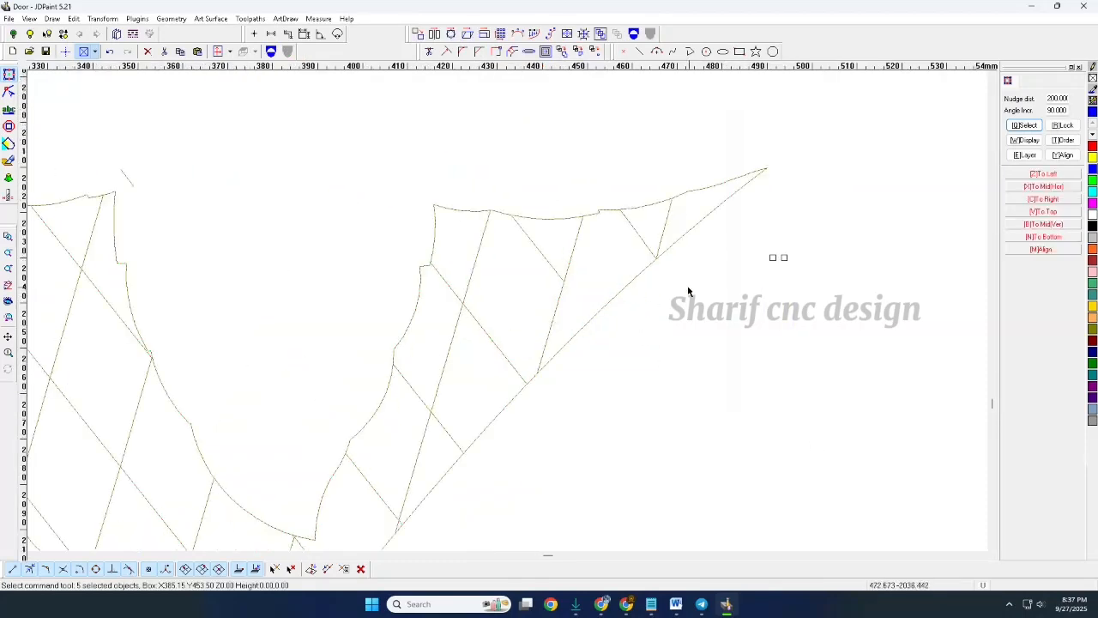
{"action": "left_click", "coordinate": [611, 321], "text": "shift"}
{"action": "scroll", "coordinate": [594, 309], "scroll_direction": "down", "scroll_amount": 4}
{"action": "scroll", "coordinate": [592, 294], "scroll_direction": "down", "scroll_amount": 3}
{"action": "left_click", "coordinate": [630, 35]}
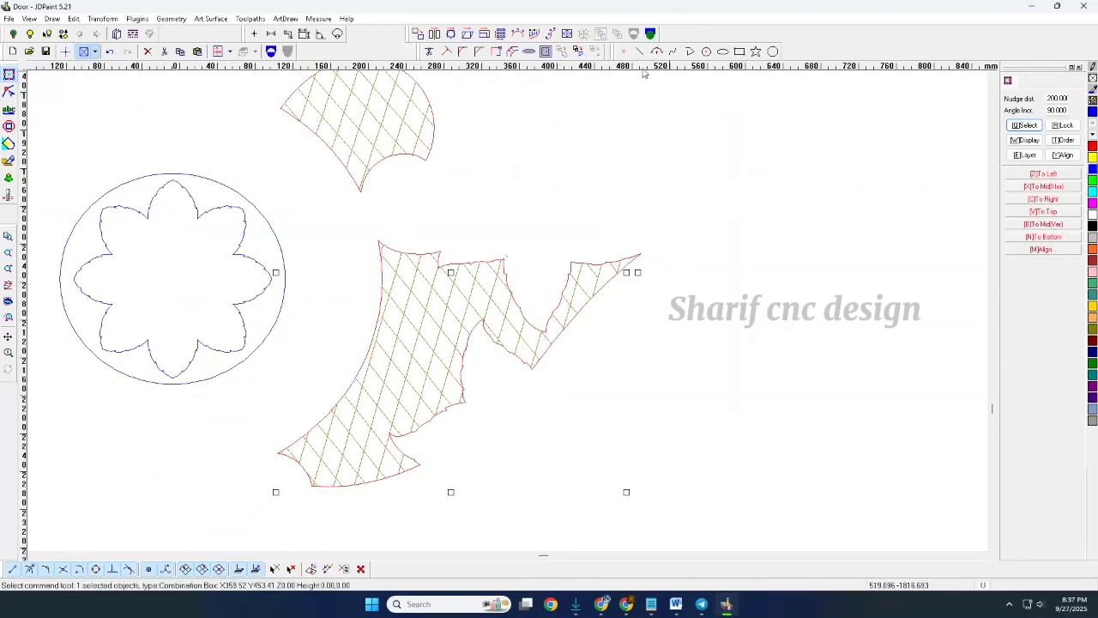
- Combine the two blue outlines below the hatched shapes into one object
{"action": "left_click", "coordinate": [605, 383]}
{"action": "scroll", "coordinate": [609, 387], "scroll_direction": "down", "scroll_amount": 5}
{"action": "left_click_drag", "start_coordinate": [631, 397], "coordinate": [575, 350]}
{"action": "left_click", "coordinate": [772, 309]}
{"action": "scroll", "coordinate": [609, 400], "scroll_direction": "down", "scroll_amount": 2}
{"action": "left_click_drag", "start_coordinate": [625, 476], "coordinate": [568, 509]}
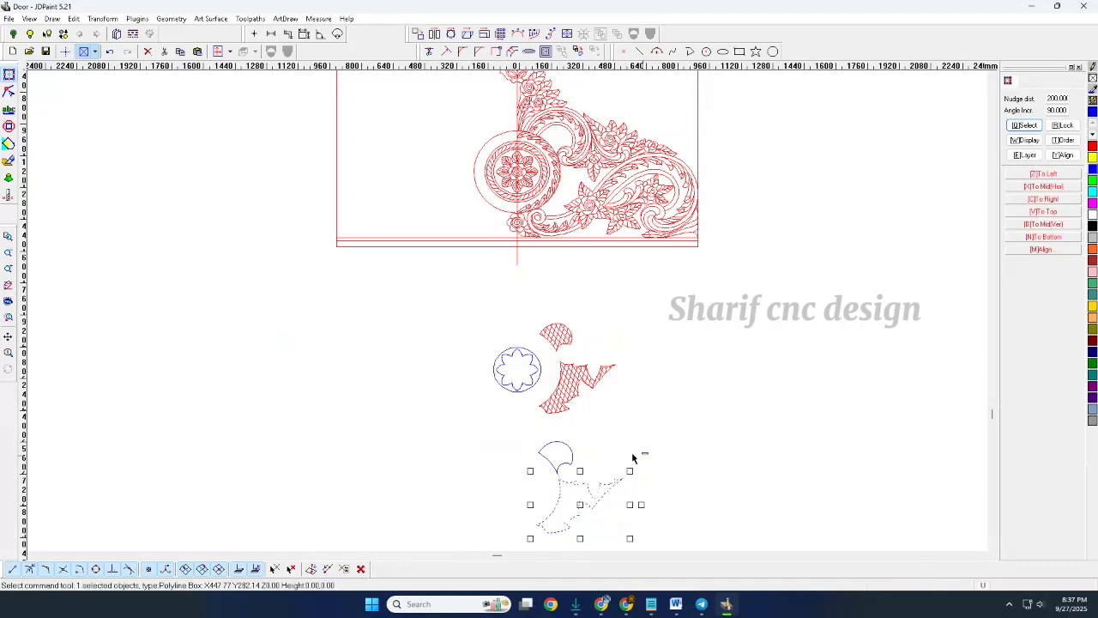
{"action": "left_click_drag", "start_coordinate": [632, 456], "coordinate": [550, 474], "text": "shift"}
{"action": "left_click", "coordinate": [633, 36]}
{"action": "left_click", "coordinate": [628, 455]}
{"action": "left_click_drag", "start_coordinate": [625, 459], "coordinate": [556, 501]}
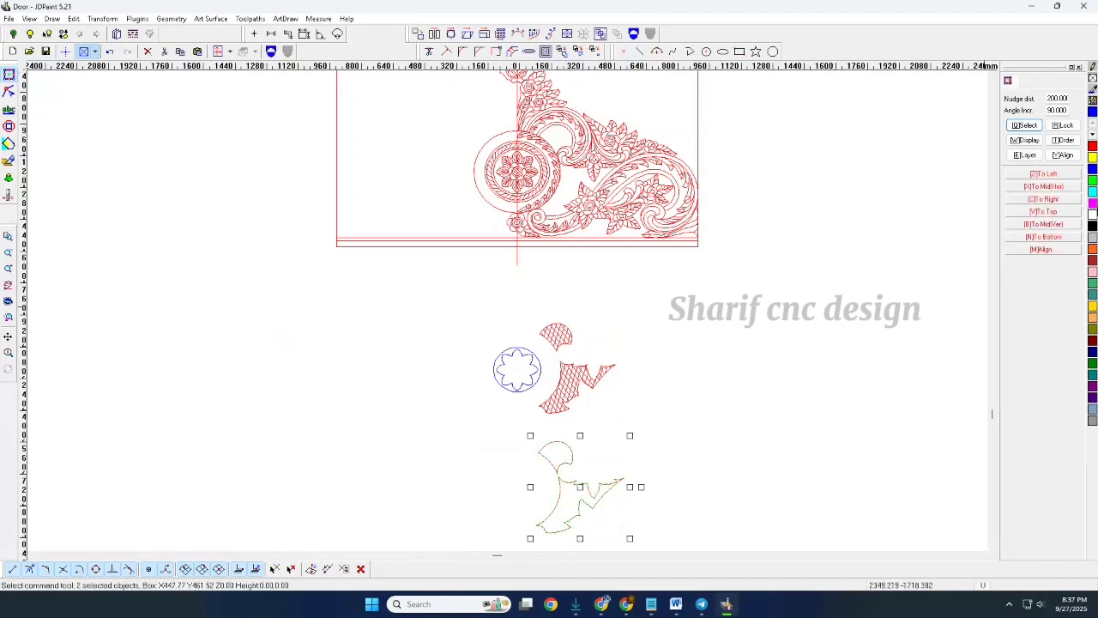
{"action": "left_click", "coordinate": [612, 384]}
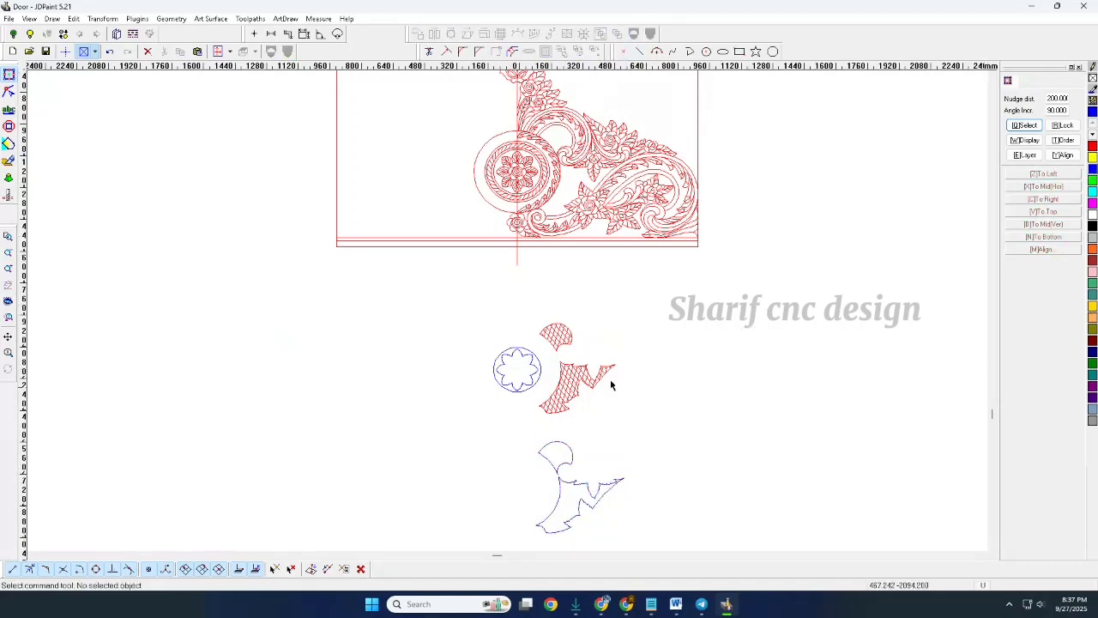
- Move the combined blue outlines up onto the matching hatched shapes
{"action": "left_click", "coordinate": [577, 513]}
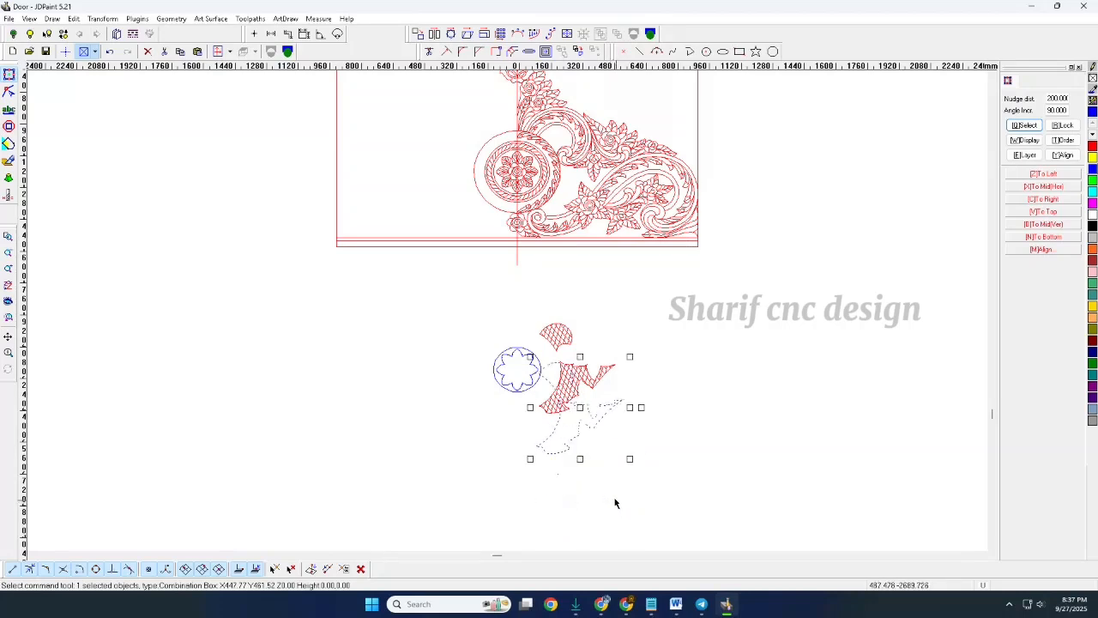
{"action": "scroll", "coordinate": [571, 350], "scroll_direction": "up", "scroll_amount": 4}
{"action": "scroll", "coordinate": [567, 339], "scroll_direction": "down", "scroll_amount": 2}
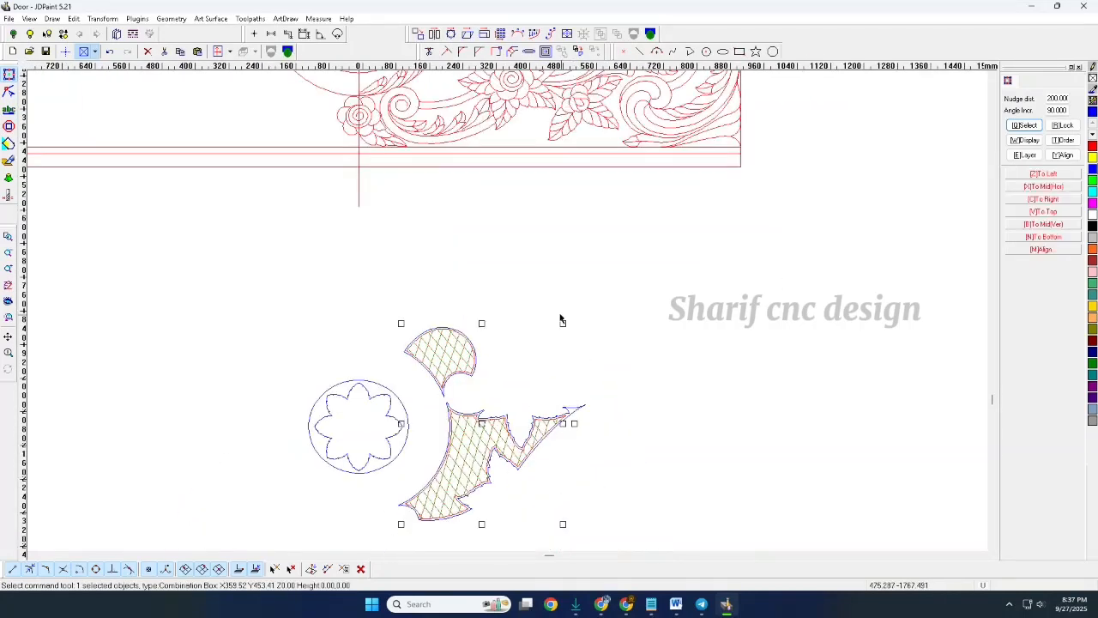
{"action": "left_click", "coordinate": [560, 316]}
- Select the horizontal line, spiral stem and lower leaves bounding the empty area at the bottom of the door ornament
{"action": "scroll", "coordinate": [404, 371], "scroll_direction": "down", "scroll_amount": 4}
{"action": "scroll", "coordinate": [507, 244], "scroll_direction": "up", "scroll_amount": 4}
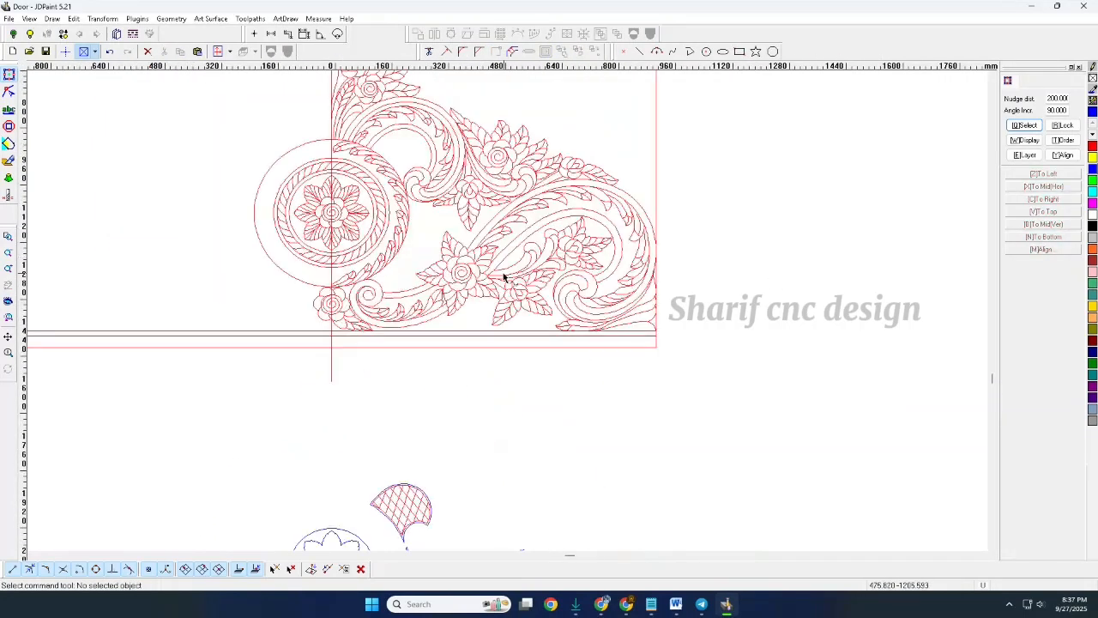
{"action": "scroll", "coordinate": [445, 330], "scroll_direction": "up", "scroll_amount": 3}
{"action": "left_click", "coordinate": [407, 345]}
{"action": "scroll", "coordinate": [432, 334], "scroll_direction": "down", "scroll_amount": 3}
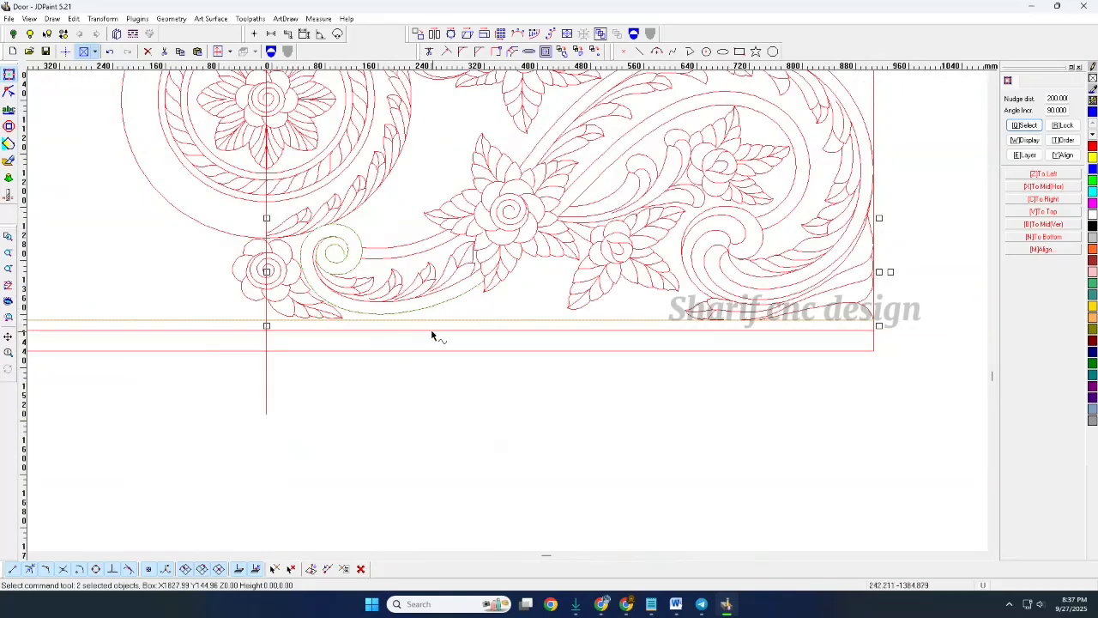
{"action": "scroll", "coordinate": [515, 266], "scroll_direction": "up", "scroll_amount": 3}
{"action": "left_click_drag", "start_coordinate": [372, 356], "coordinate": [372, 356]}
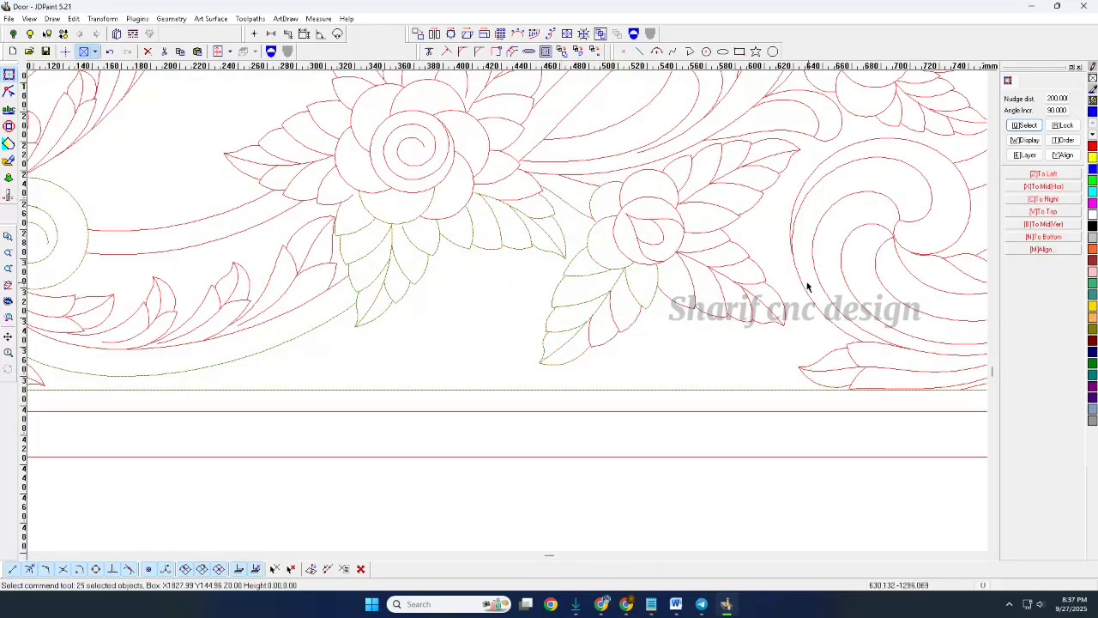
{"action": "left_click_drag", "start_coordinate": [807, 287], "coordinate": [549, 380]}
- Add the two smaller flowers, their leaves and the scroll curves inside the large curl to the selection
{"action": "left_click", "coordinate": [791, 186]}
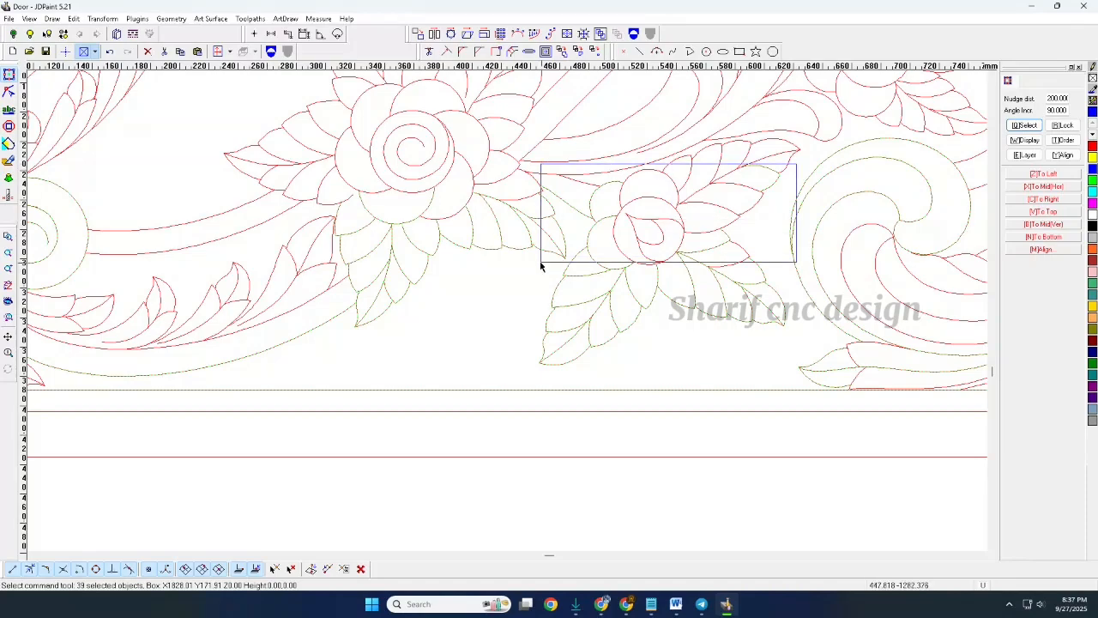
{"action": "left_click_drag", "start_coordinate": [540, 264], "coordinate": [540, 265]}
{"action": "scroll", "coordinate": [532, 296], "scroll_direction": "down", "scroll_amount": 2}
{"action": "scroll", "coordinate": [687, 219], "scroll_direction": "up", "scroll_amount": 3}
{"action": "left_click_drag", "start_coordinate": [808, 171], "coordinate": [356, 305]}
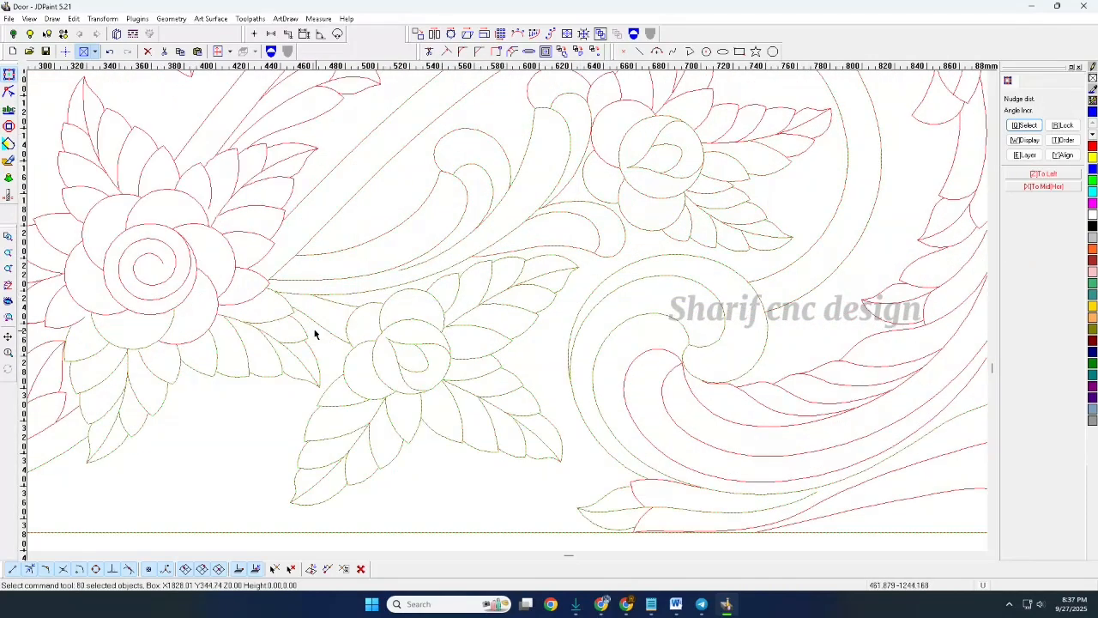
{"action": "scroll", "coordinate": [315, 335], "scroll_direction": "down", "scroll_amount": 2}
{"action": "scroll", "coordinate": [660, 162], "scroll_direction": "up", "scroll_amount": 2}
{"action": "left_click_drag", "start_coordinate": [634, 145], "coordinate": [424, 239]}
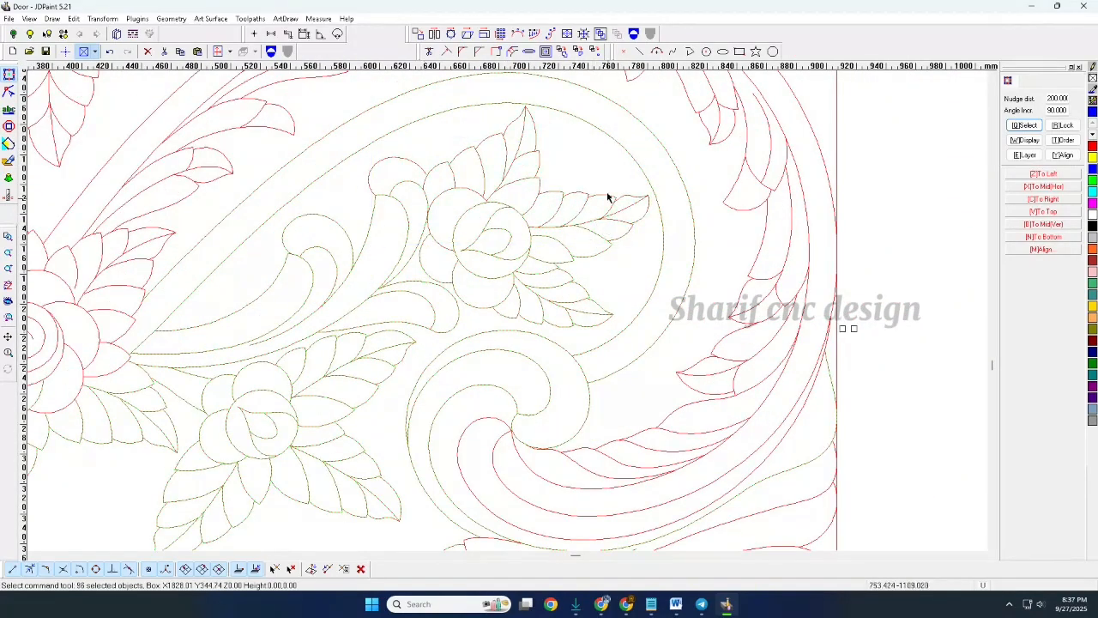
- Place a copy of the selected ornament curves 1200 mm lower, beneath the hatched shapes
{"action": "scroll", "coordinate": [608, 197], "scroll_direction": "down", "scroll_amount": 2}
{"action": "scroll", "coordinate": [515, 141], "scroll_direction": "down", "scroll_amount": 6}
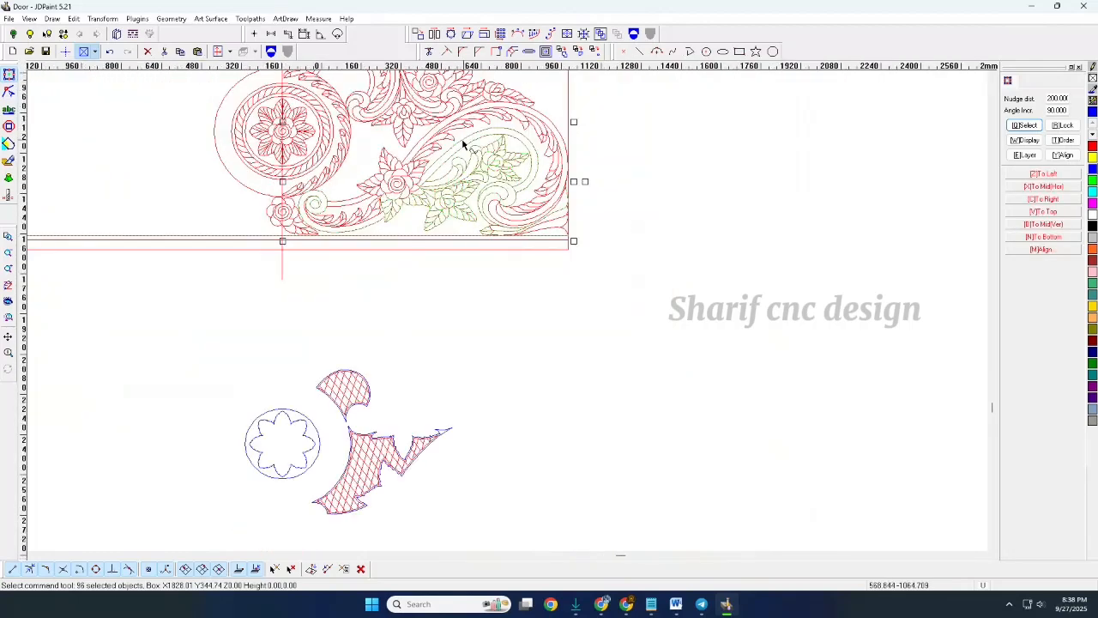
{"action": "key", "text": "Down"}
{"action": "key", "text": "Down"}
{"action": "key", "text": "Down"}
{"action": "key", "text": "Down"}
{"action": "key", "text": "Down"}
{"action": "key", "text": "Down"}
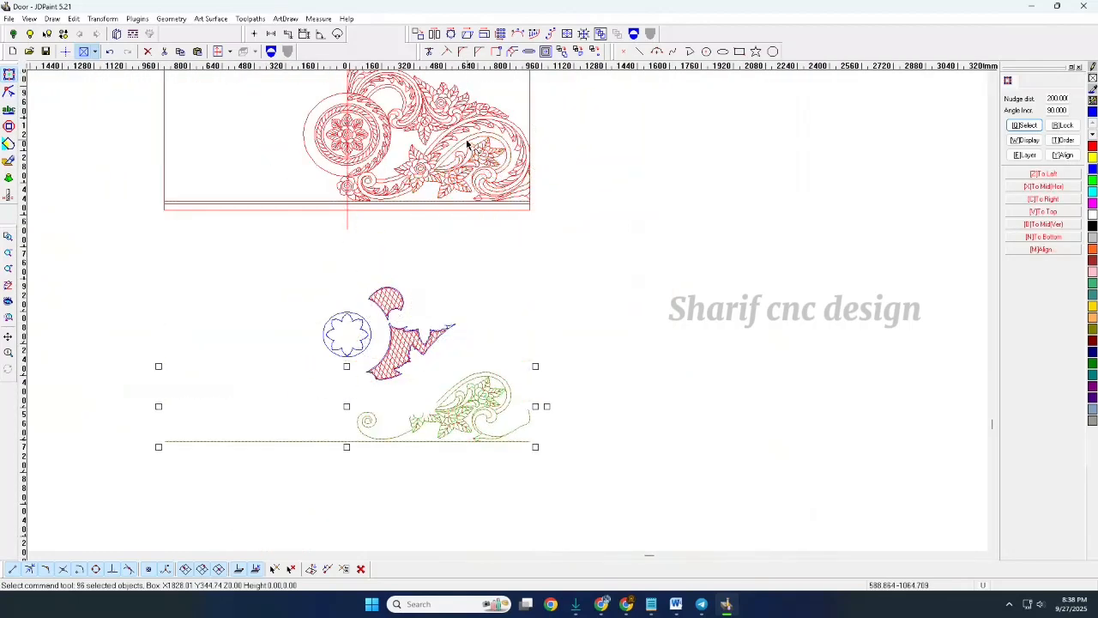
- Run Extract Region on the copied curves with inner contour generation and Cut curves enabled
{"action": "left_click", "coordinate": [546, 52]}
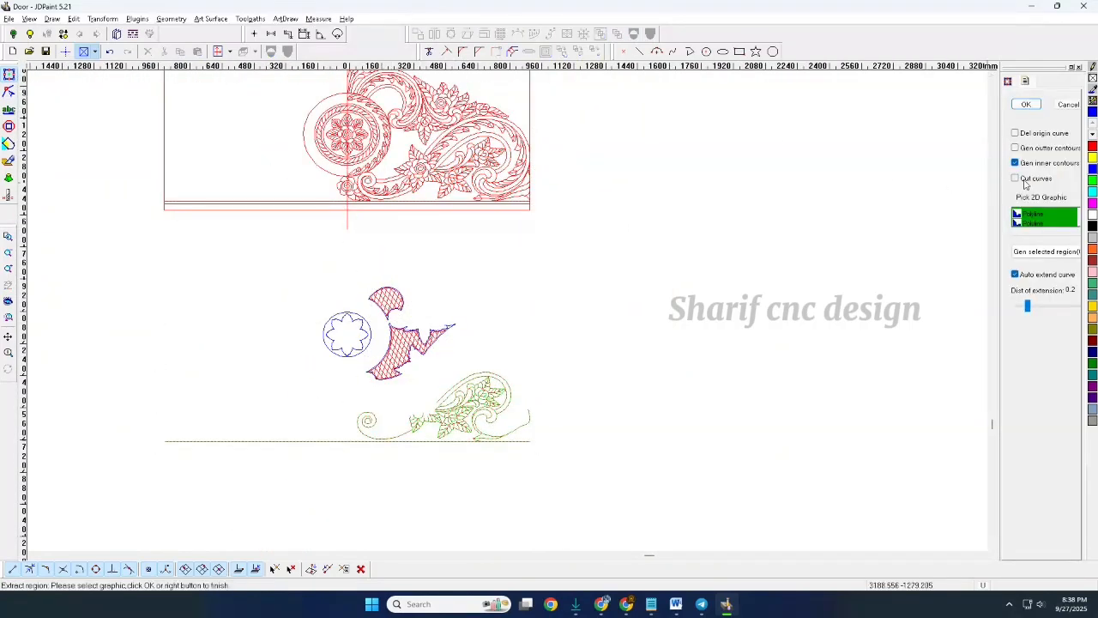
{"action": "left_click", "coordinate": [1021, 178]}
{"action": "left_click", "coordinate": [1027, 105]}
- Split the copied spiral stem and the horizontal line near the stem's lowest point and delete their spiral-side parts
{"action": "scroll", "coordinate": [388, 464], "scroll_direction": "up", "scroll_amount": 7}
{"action": "left_click_drag", "start_coordinate": [357, 220], "coordinate": [331, 287]}
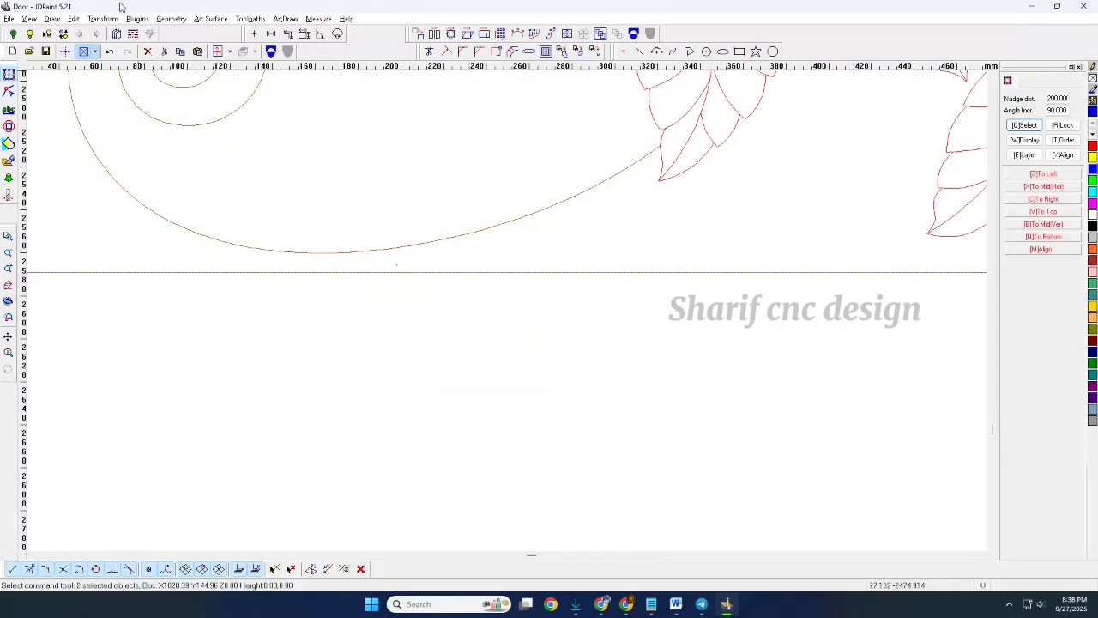
{"action": "left_click", "coordinate": [77, 19]}
{"action": "left_click", "coordinate": [137, 130]}
{"action": "left_click", "coordinate": [340, 252]}
{"action": "left_click", "coordinate": [345, 272]}
{"action": "right_click", "coordinate": [327, 291]}
{"action": "left_click_drag", "start_coordinate": [265, 223], "coordinate": [243, 324]}
{"action": "key", "text": "Delete"}
- Delete inner leaf lines from the first leaf cluster beside the copied stem
{"action": "scroll", "coordinate": [249, 318], "scroll_direction": "down", "scroll_amount": 4}
{"action": "left_click_drag", "start_coordinate": [457, 182], "coordinate": [436, 212]}
{"action": "scroll", "coordinate": [436, 213], "scroll_direction": "up", "scroll_amount": 4}
{"action": "key", "text": "Delete"}
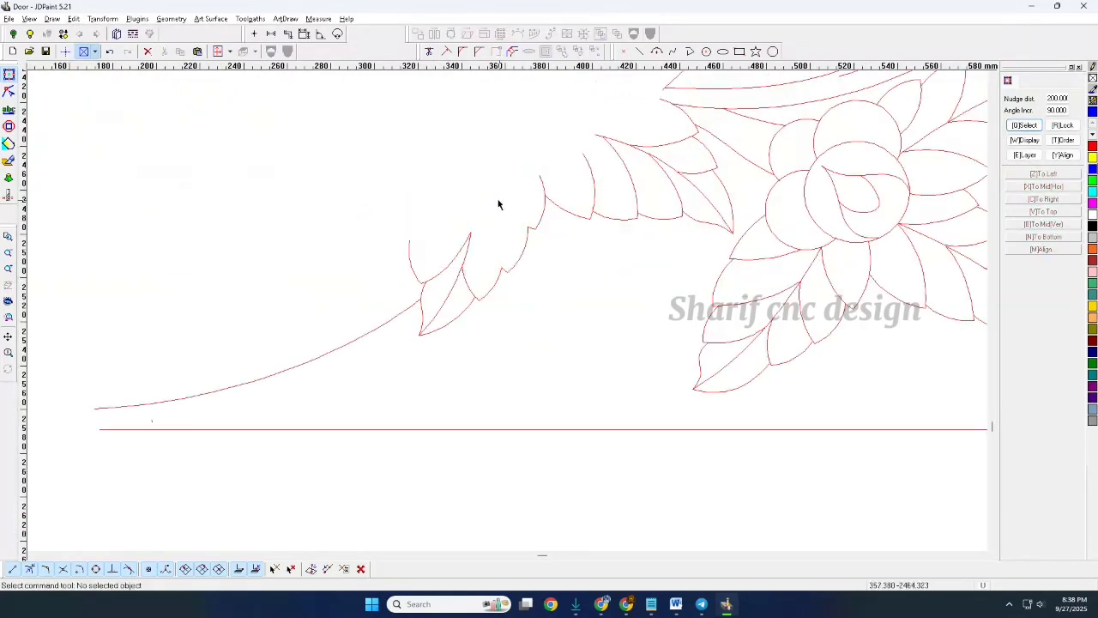
{"action": "left_click", "coordinate": [443, 203]}
{"action": "key", "text": "Delete"}
{"action": "key", "text": "ctrl+z"}
{"action": "key", "text": "ctrl+z"}
- Delete the remaining veins and inner curves of the first leaf cluster so only its outer serrated edge is kept
{"action": "scroll", "coordinate": [453, 281], "scroll_direction": "up", "scroll_amount": 3}
{"action": "left_click_drag", "start_coordinate": [485, 287], "coordinate": [427, 270]}
{"action": "key", "text": "Delete"}
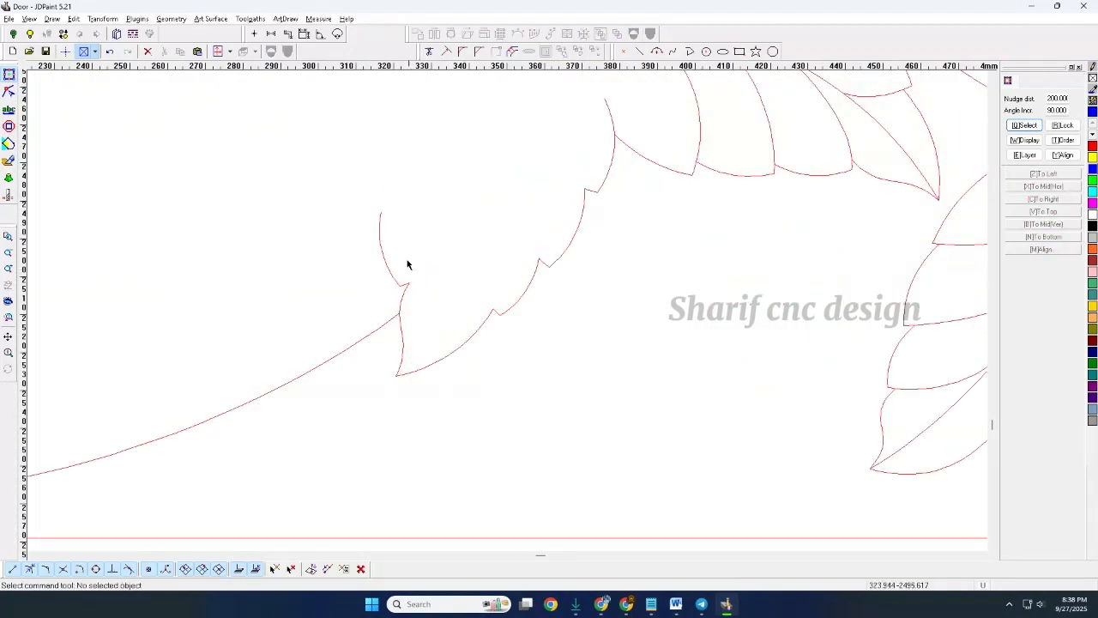
{"action": "scroll", "coordinate": [474, 275], "scroll_direction": "down", "scroll_amount": 3}
{"action": "left_click_drag", "start_coordinate": [405, 196], "coordinate": [405, 194]}
{"action": "key", "text": "Delete"}
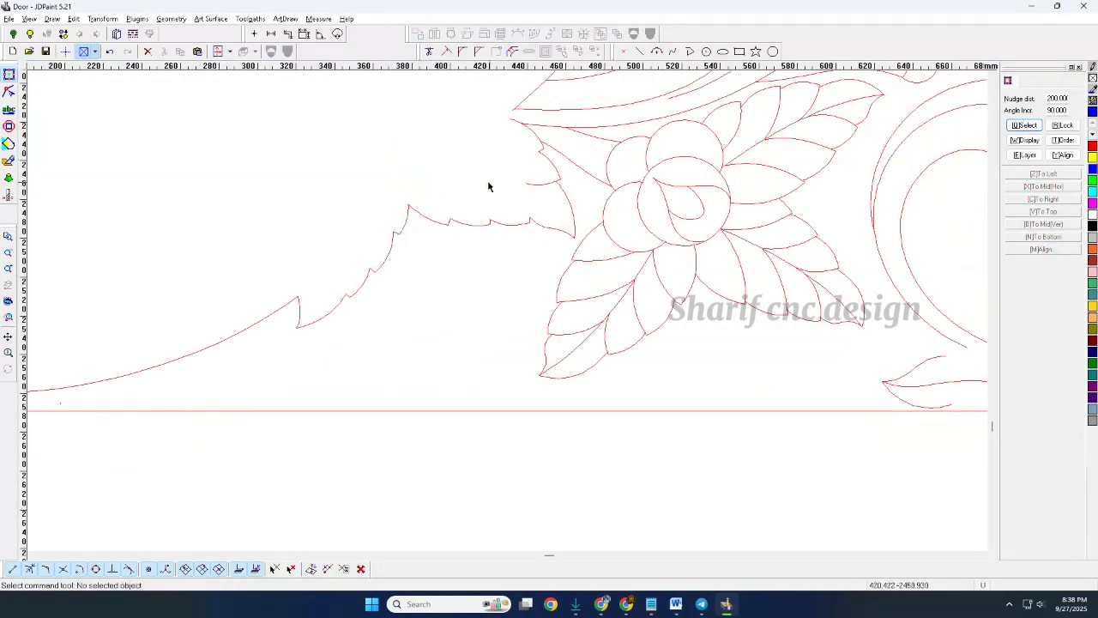
- Delete the leftover leaf vein and stem line ends where the long scroll stems meet the leaf cluster
{"action": "scroll", "coordinate": [521, 185], "scroll_direction": "up", "scroll_amount": 2}
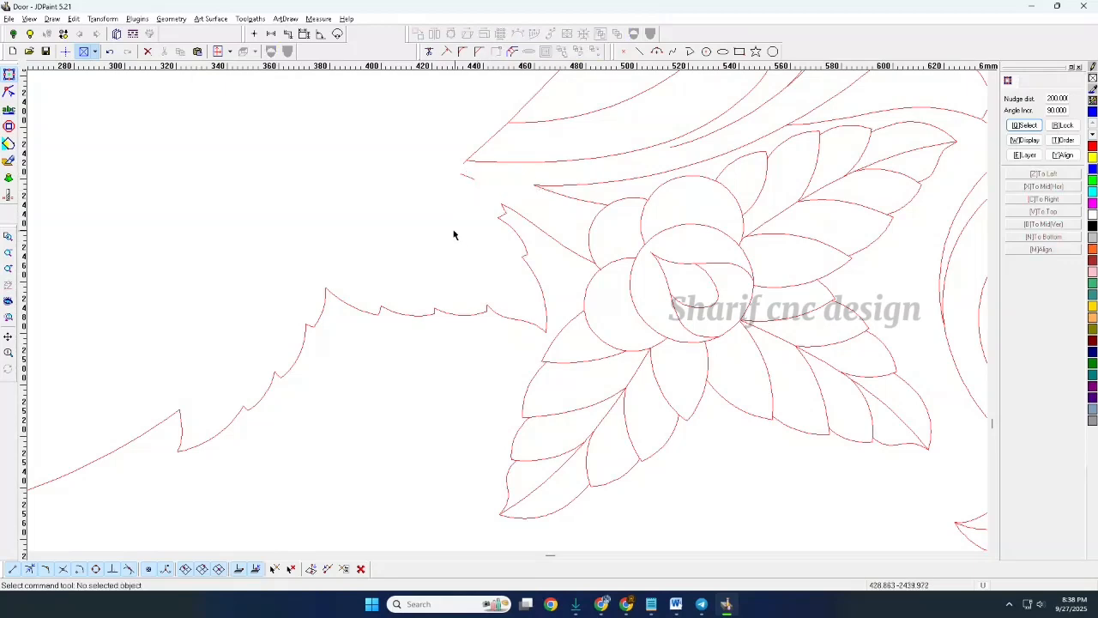
{"action": "scroll", "coordinate": [468, 158], "scroll_direction": "up", "scroll_amount": 2}
{"action": "left_click_drag", "start_coordinate": [520, 153], "coordinate": [421, 225]}
{"action": "scroll", "coordinate": [330, 264], "scroll_direction": "down", "scroll_amount": 5}
{"action": "key", "text": "Delete"}
{"action": "scroll", "coordinate": [425, 230], "scroll_direction": "up", "scroll_amount": 3}
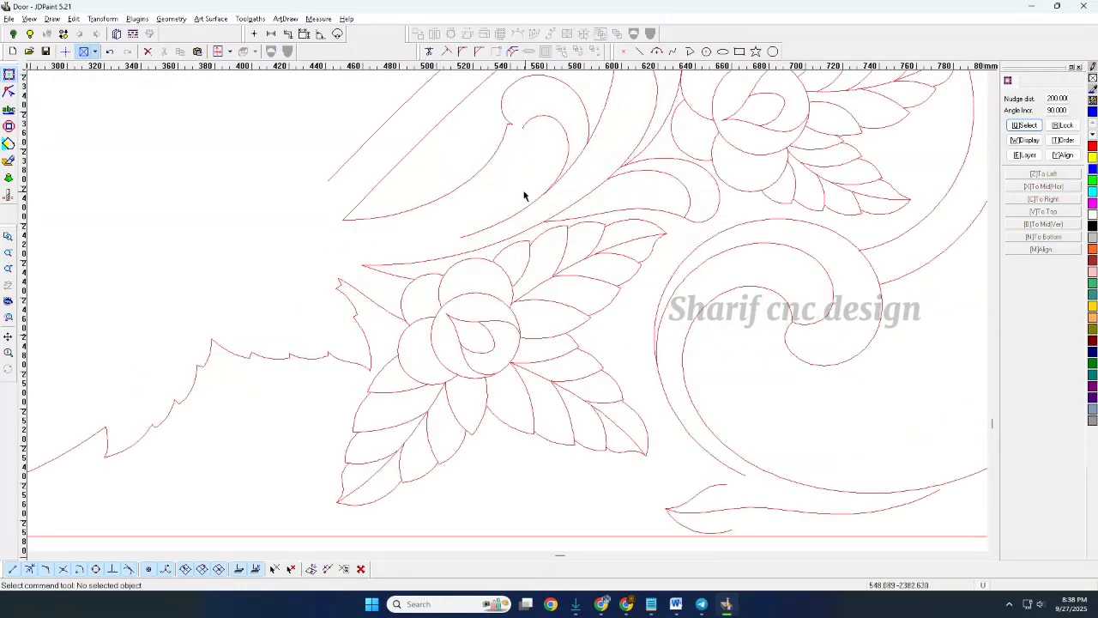
- Delete the inner curl lines of the scroll motif between the long stem and the upper flower
{"action": "left_click", "coordinate": [510, 206]}
{"action": "key", "text": "Delete"}
{"action": "scroll", "coordinate": [504, 180], "scroll_direction": "down", "scroll_amount": 4}
{"action": "scroll", "coordinate": [600, 138], "scroll_direction": "up", "scroll_amount": 2}
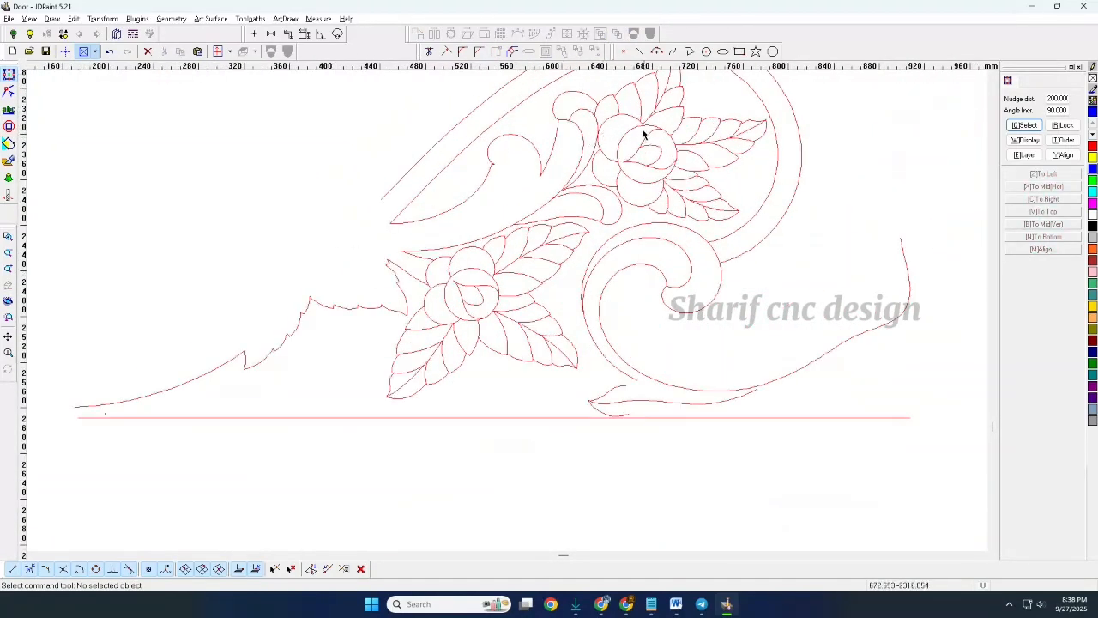
- Delete the inner bloom curves and the stem-side petals of the upper flower inside the large curl
{"action": "left_click", "coordinate": [643, 133]}
{"action": "key", "text": "Delete"}
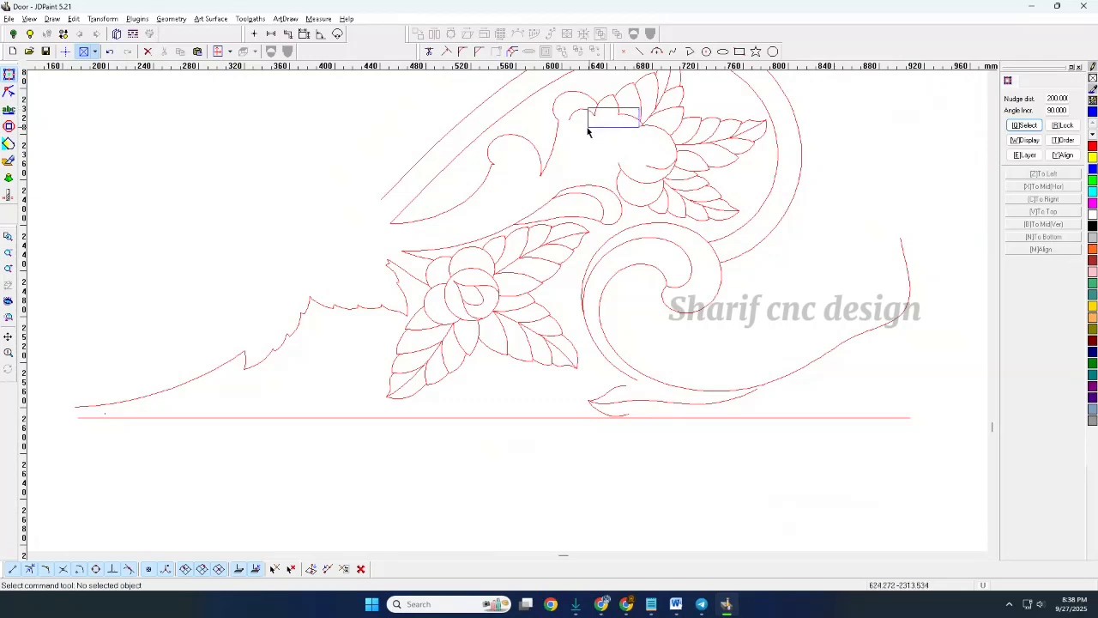
{"action": "key", "text": "Delete"}
{"action": "left_click_drag", "start_coordinate": [587, 129], "coordinate": [630, 127]}
{"action": "key", "text": "Delete"}
{"action": "scroll", "coordinate": [570, 226], "scroll_direction": "down", "scroll_amount": 2}
{"action": "scroll", "coordinate": [637, 144], "scroll_direction": "up", "scroll_amount": 3}
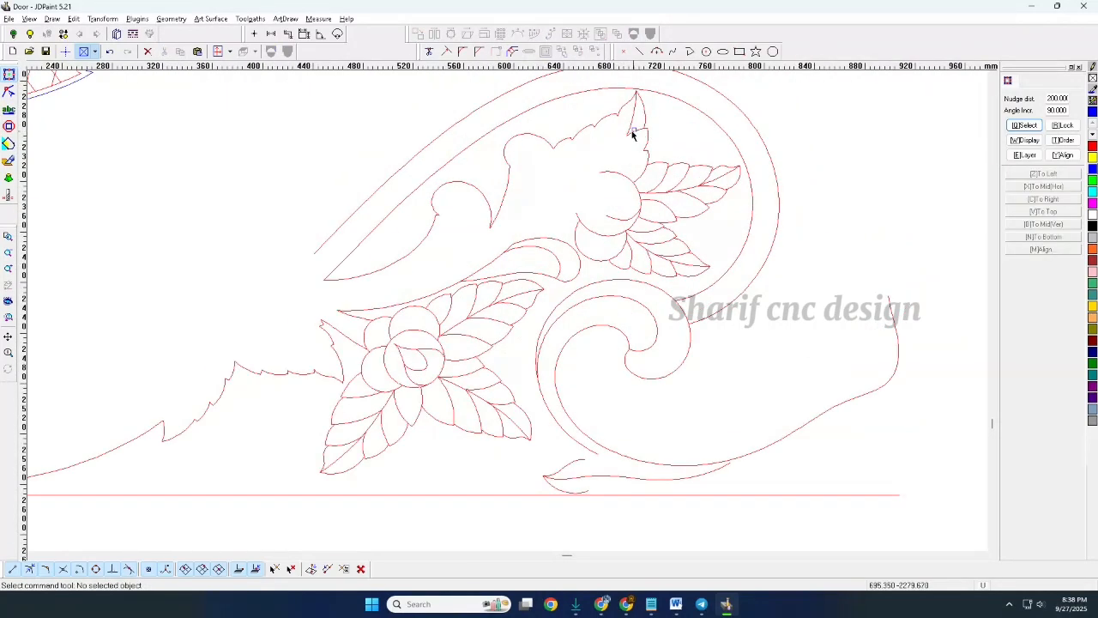
- Delete the remaining bloom curve and the inner veins of the upper flower's topmost and outward-pointing leaves
{"action": "left_click", "coordinate": [632, 129]}
{"action": "key", "text": "Delete"}
{"action": "left_click", "coordinate": [595, 185]}
{"action": "key", "text": "Delete"}
{"action": "left_click_drag", "start_coordinate": [700, 175], "coordinate": [613, 197]}
{"action": "key", "text": "Delete"}
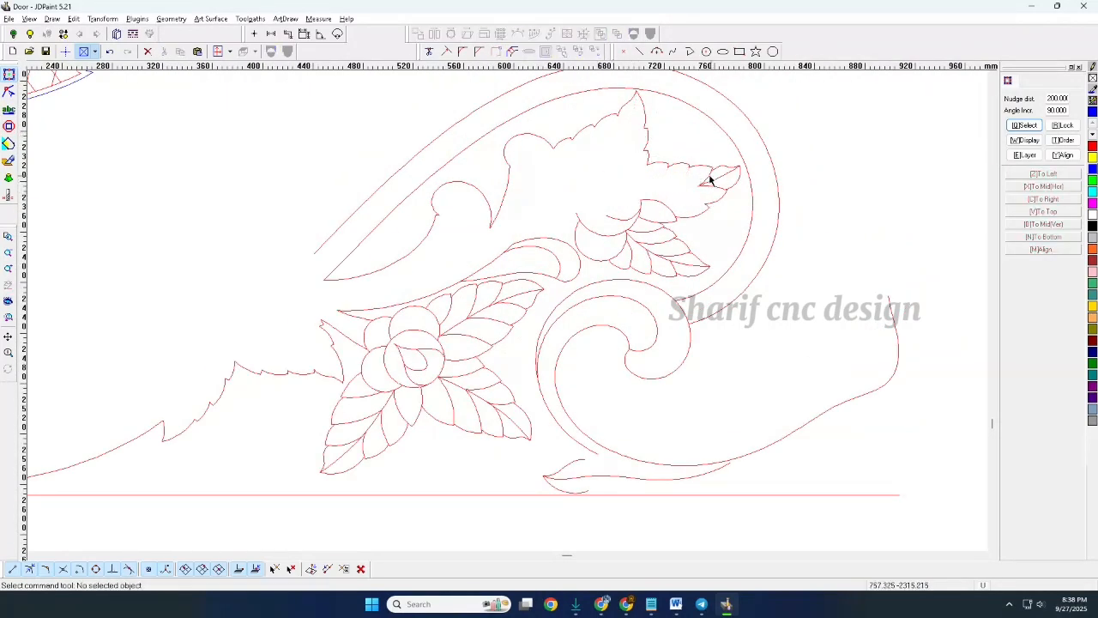
{"action": "left_click_drag", "start_coordinate": [713, 176], "coordinate": [629, 215]}
{"action": "key", "text": "Delete"}
{"action": "key", "text": "Delete"}
{"action": "scroll", "coordinate": [650, 226], "scroll_direction": "up", "scroll_amount": 3}
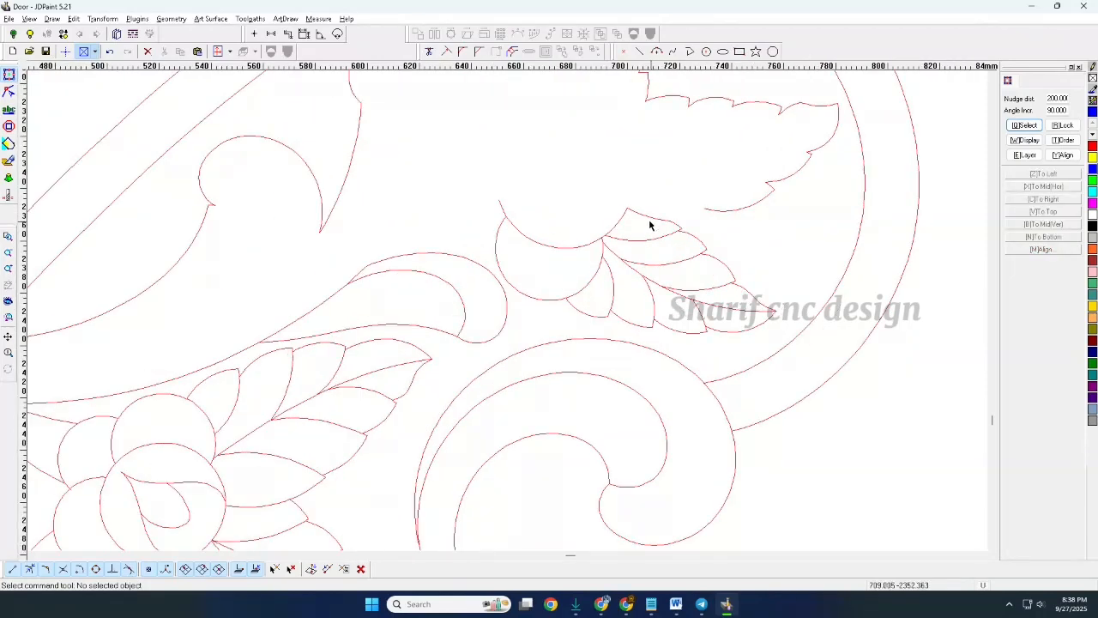
- Undo the last deletion, and divide the outward leaf's edge curves at their crossing in the upper flower to delete the inner excess
{"action": "key", "text": "ctrl+z"}
{"action": "scroll", "coordinate": [707, 206], "scroll_direction": "up", "scroll_amount": 8}
{"action": "scroll", "coordinate": [584, 341], "scroll_direction": "up", "scroll_amount": 5}
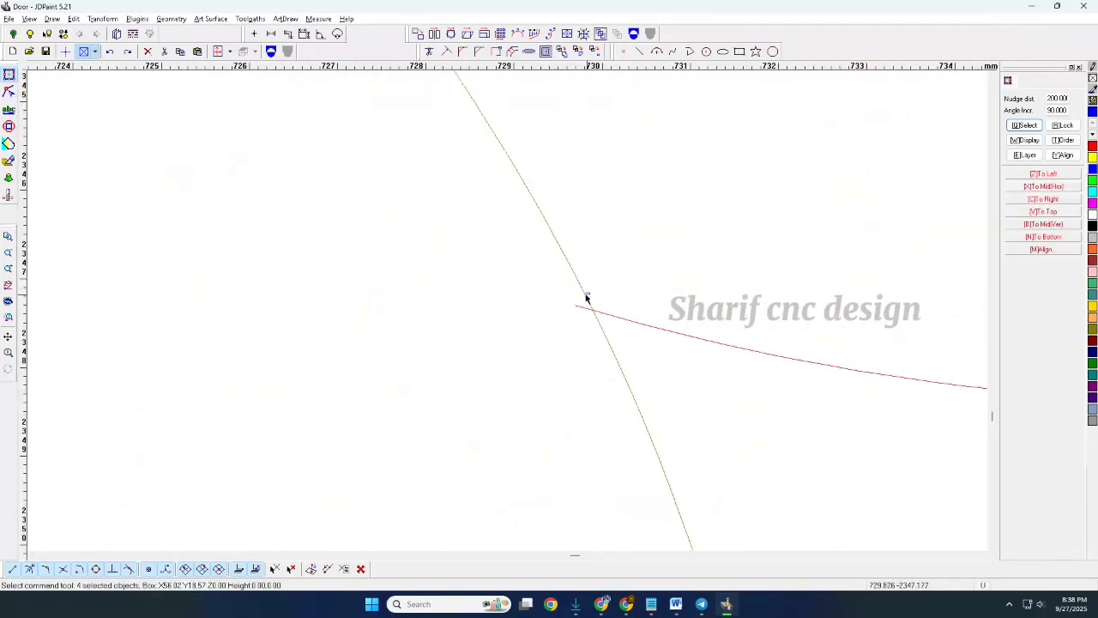
{"action": "right_click", "coordinate": [633, 251]}
{"action": "left_click", "coordinate": [666, 256]}
{"action": "left_click", "coordinate": [594, 310]}
{"action": "right_click", "coordinate": [594, 311]}
{"action": "left_click_drag", "start_coordinate": [465, 267], "coordinate": [720, 399]}
{"action": "key", "text": "Delete"}
{"action": "left_click", "coordinate": [636, 322]}
{"action": "scroll", "coordinate": [539, 247], "scroll_direction": "down", "scroll_amount": 10}
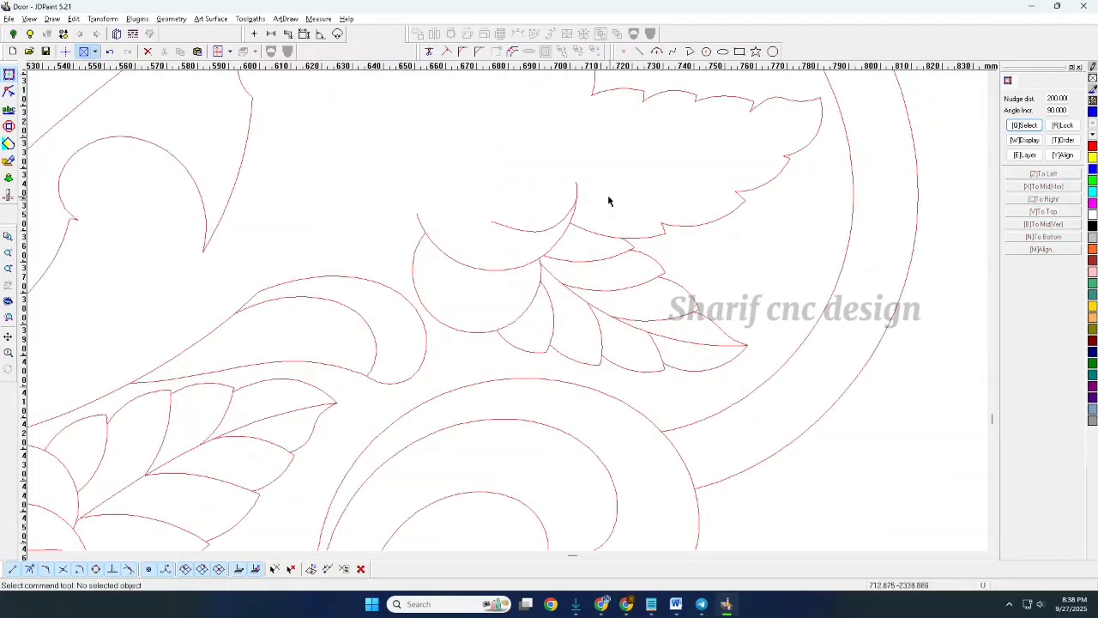
- Delete the upper flower's remaining lower bloom curves and the inner veins of its lower leaf, keeping only the outer outline
{"action": "left_click_drag", "start_coordinate": [609, 201], "coordinate": [532, 277]}
{"action": "left_click_drag", "start_coordinate": [446, 180], "coordinate": [400, 221]}
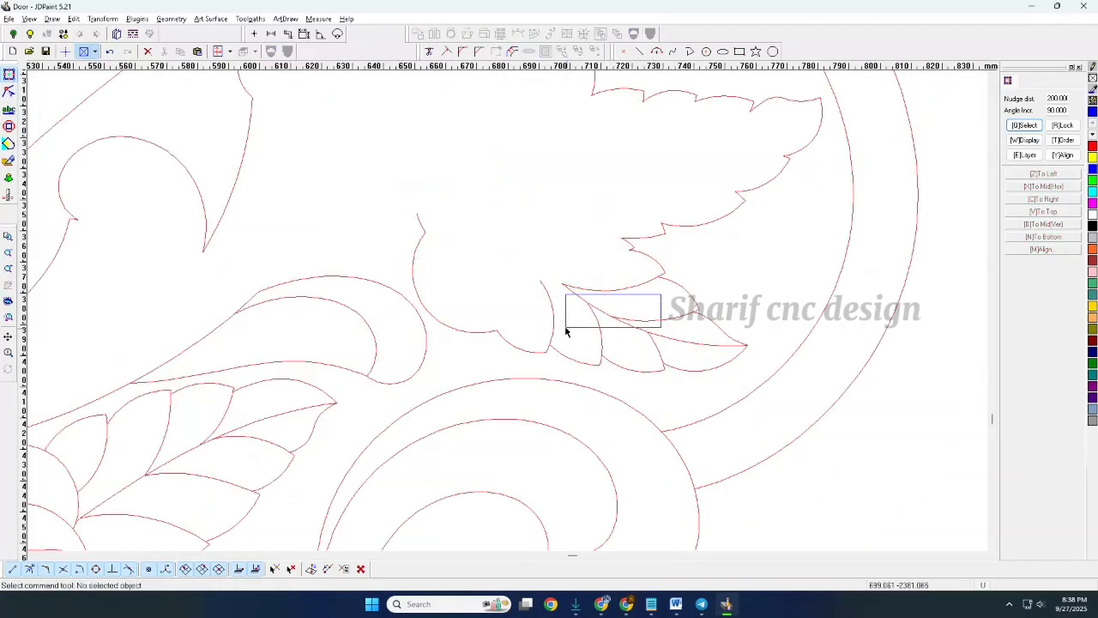
{"action": "left_click_drag", "start_coordinate": [652, 314], "coordinate": [639, 327]}
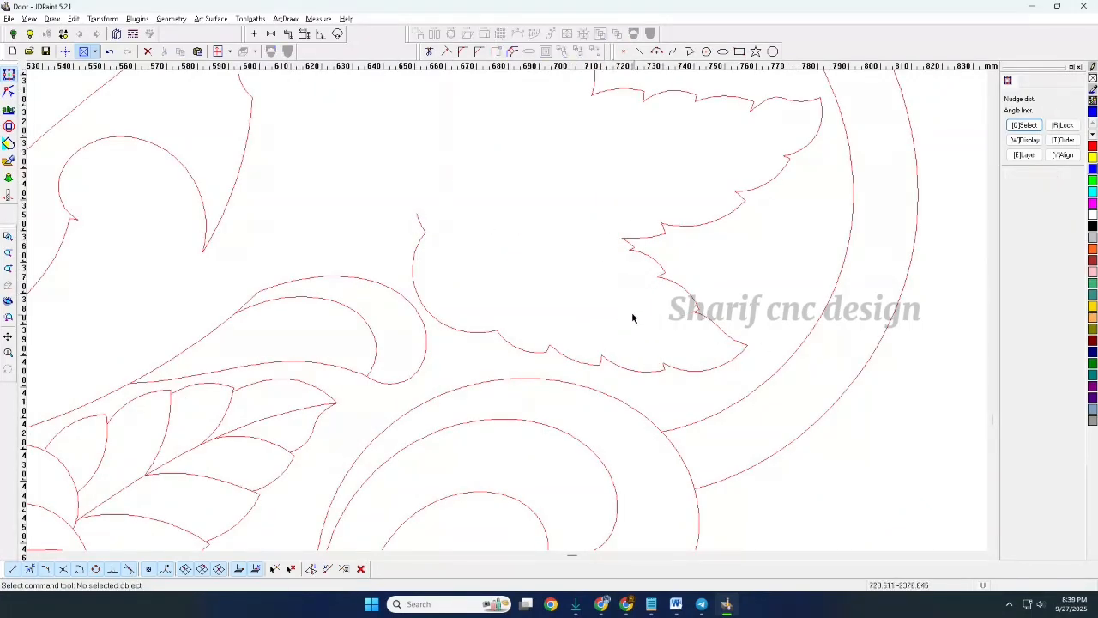
- Divide the upper flower's bloom outline where it meets the rounded scroll leaf, and delete the excess piece
{"action": "scroll", "coordinate": [634, 317], "scroll_direction": "down", "scroll_amount": 2}
{"action": "scroll", "coordinate": [472, 300], "scroll_direction": "up", "scroll_amount": 7}
{"action": "right_click", "coordinate": [585, 274]}
{"action": "left_click_drag", "start_coordinate": [516, 354], "coordinate": [454, 316]}
{"action": "left_click", "coordinate": [594, 280]}
{"action": "right_click", "coordinate": [552, 347]}
{"action": "scroll", "coordinate": [534, 257], "scroll_direction": "down", "scroll_amount": 6}
{"action": "key", "text": "Delete"}
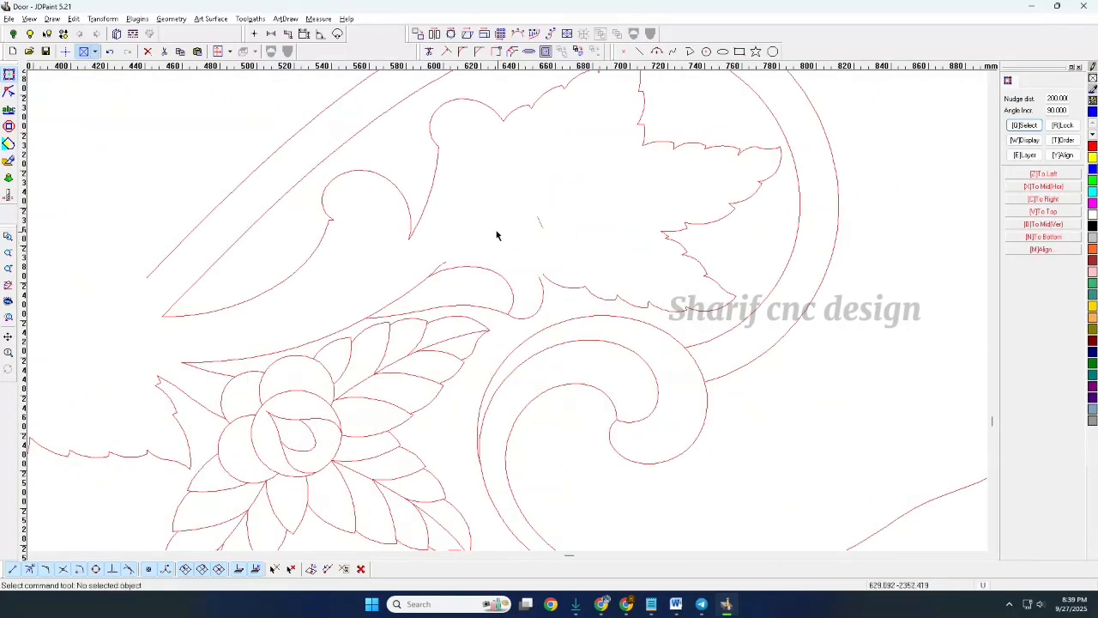
- Delete the inner curves of the rounded scroll leaf between the upper and lower flowers
{"action": "scroll", "coordinate": [559, 270], "scroll_direction": "down", "scroll_amount": 6}
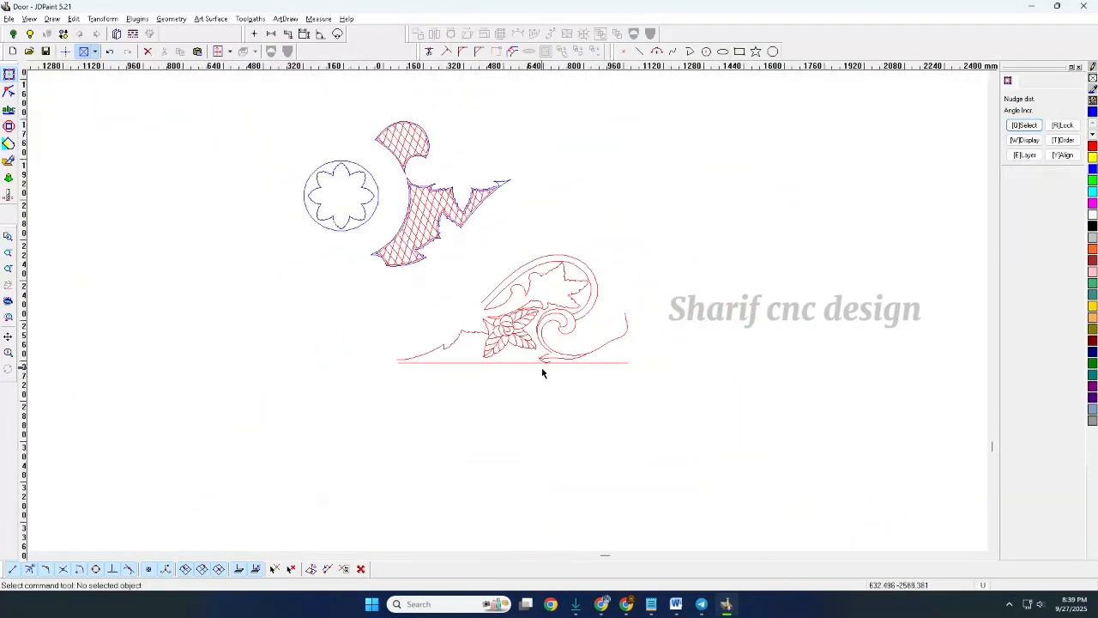
{"action": "scroll", "coordinate": [587, 266], "scroll_direction": "up", "scroll_amount": 3}
{"action": "scroll", "coordinate": [587, 266], "scroll_direction": "up", "scroll_amount": 2}
{"action": "scroll", "coordinate": [600, 267], "scroll_direction": "down", "scroll_amount": 5}
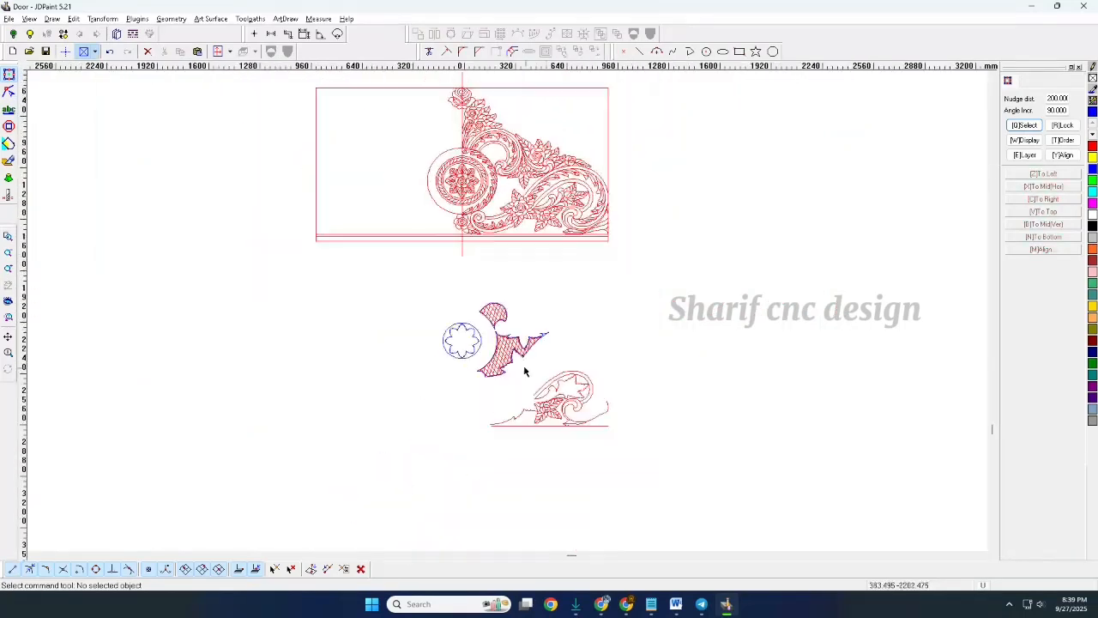
{"action": "scroll", "coordinate": [522, 368], "scroll_direction": "up", "scroll_amount": 8}
{"action": "left_click_drag", "start_coordinate": [360, 154], "coordinate": [498, 200]}
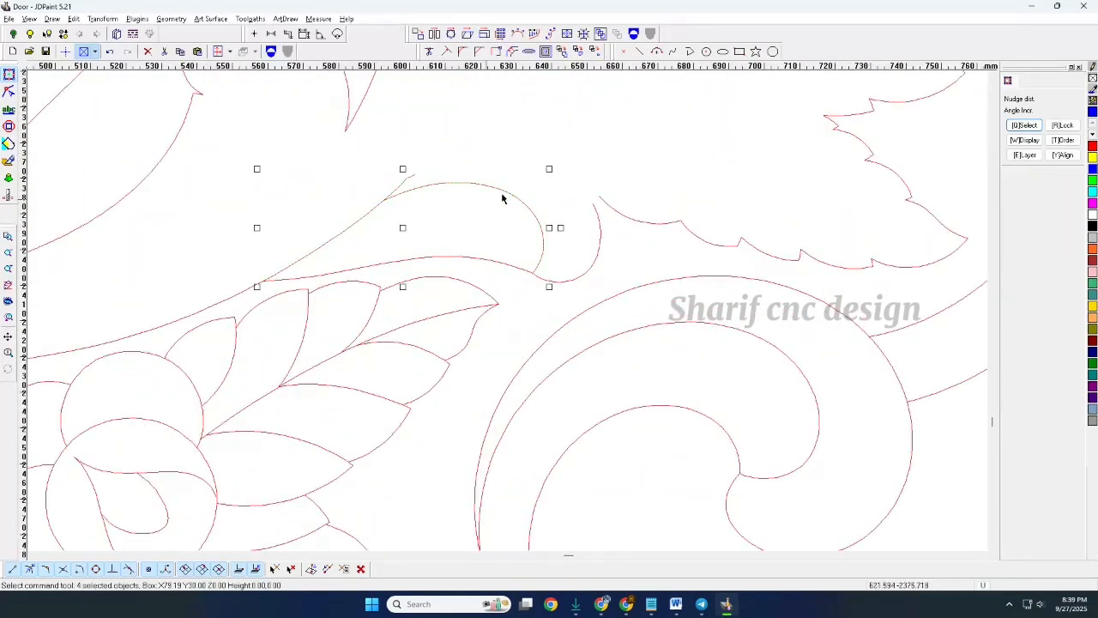
{"action": "key", "text": "Delete"}
- Try to delete the central bloom curves and adjoining leaf veins of the lower flower
{"action": "scroll", "coordinate": [503, 194], "scroll_direction": "down", "scroll_amount": 4}
{"action": "scroll", "coordinate": [379, 234], "scroll_direction": "up", "scroll_amount": 2}
{"action": "scroll", "coordinate": [429, 298], "scroll_direction": "up", "scroll_amount": 2}
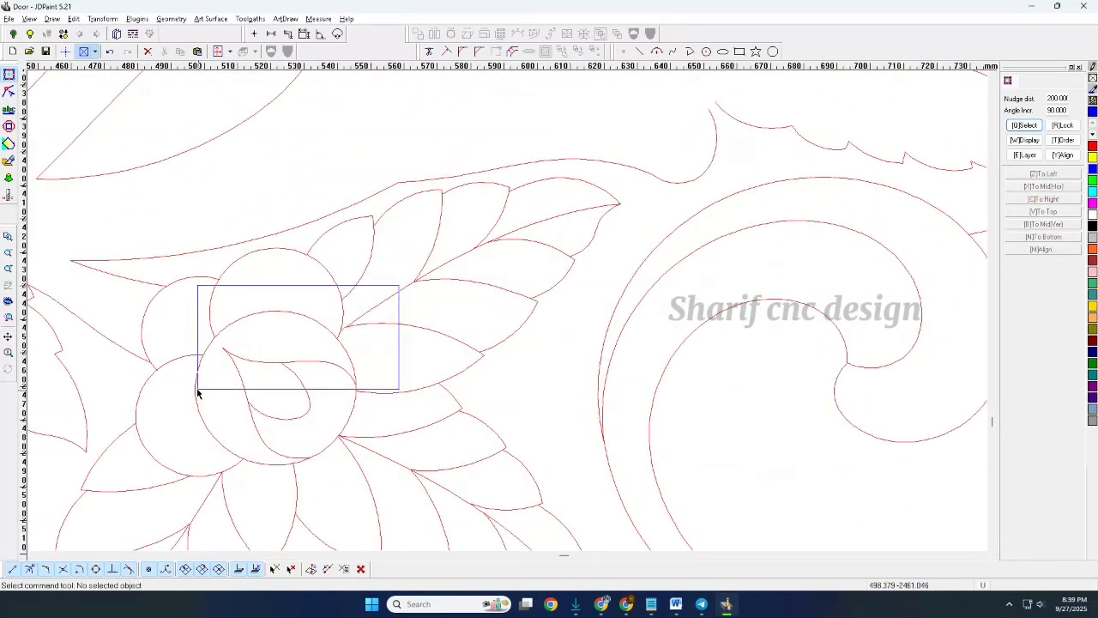
{"action": "left_click_drag", "start_coordinate": [197, 390], "coordinate": [198, 391]}
{"action": "scroll", "coordinate": [363, 274], "scroll_direction": "down", "scroll_amount": 2}
{"action": "key", "text": "Delete"}
{"action": "left_click_drag", "start_coordinate": [363, 273], "coordinate": [324, 302]}
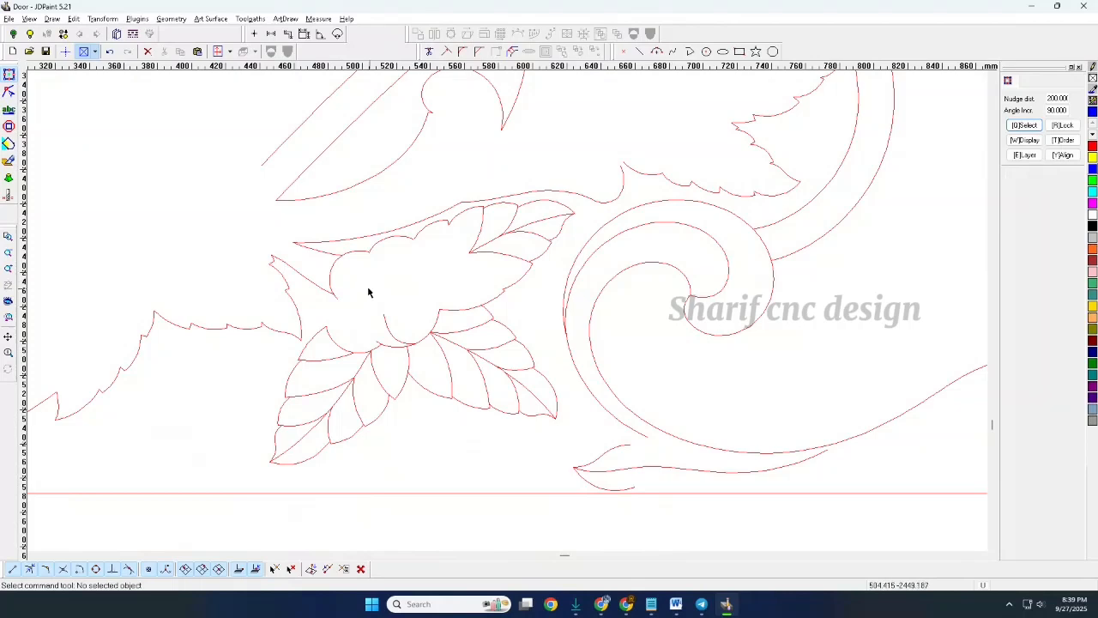
{"action": "key", "text": "ctrl+z"}
- Divide the lower flower's stem-side petal curves where they meet the stem line, and delete the segments inside the bloom
{"action": "scroll", "coordinate": [338, 327], "scroll_direction": "up", "scroll_amount": 3}
{"action": "left_click_drag", "start_coordinate": [366, 228], "coordinate": [441, 297]}
{"action": "scroll", "coordinate": [327, 259], "scroll_direction": "up", "scroll_amount": 4}
{"action": "left_click", "coordinate": [380, 255], "text": "shift"}
{"action": "right_click", "coordinate": [382, 257]}
{"action": "left_click", "coordinate": [413, 266]}
{"action": "key", "text": "Delete"}
{"action": "left_click", "coordinate": [418, 231]}
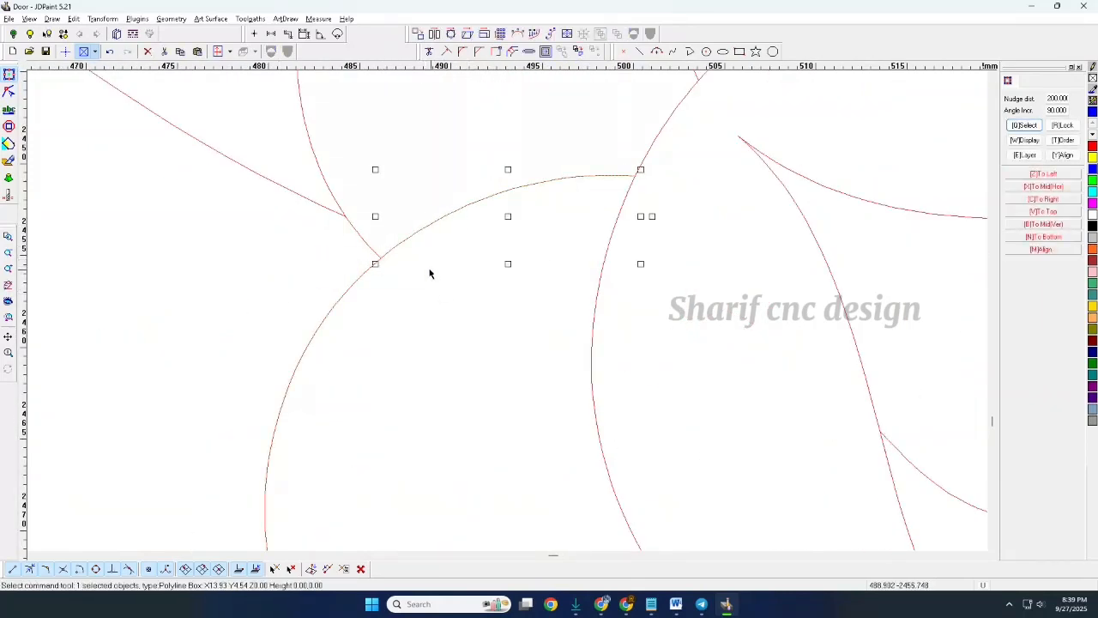
{"action": "key", "text": "Delete"}
{"action": "scroll", "coordinate": [395, 244], "scroll_direction": "down", "scroll_amount": 7}
{"action": "scroll", "coordinate": [383, 247], "scroll_direction": "down", "scroll_amount": 2}
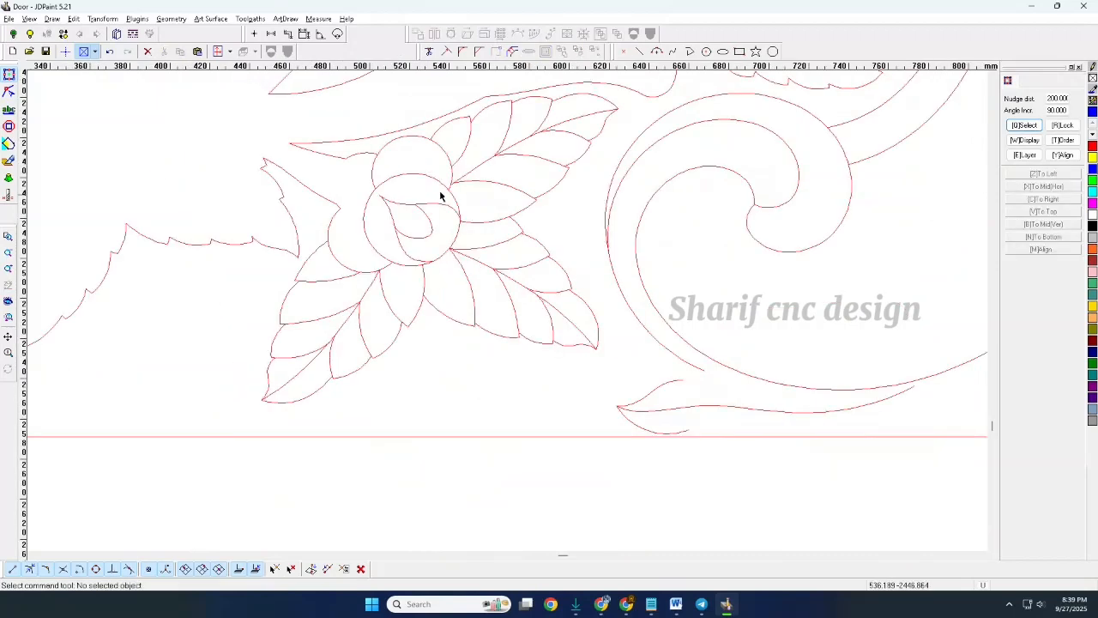
- Delete the remaining bloom curves and inner leaf veins of the lower flower so only its outer outline is left
{"action": "left_click_drag", "start_coordinate": [354, 232], "coordinate": [362, 251]}
{"action": "key", "text": "Delete"}
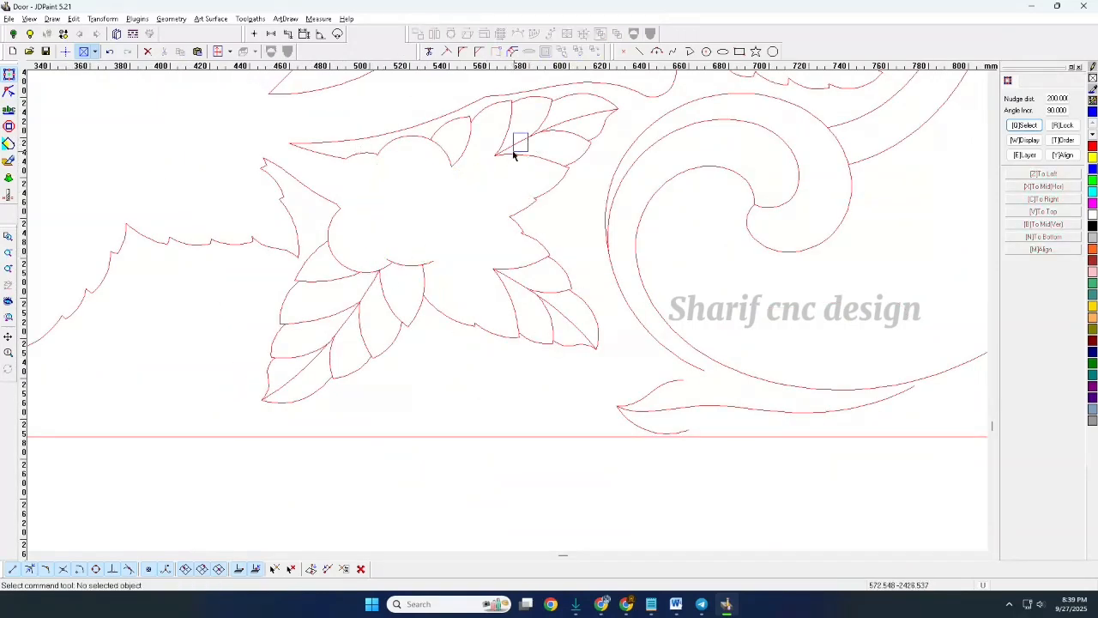
{"action": "left_click_drag", "start_coordinate": [513, 152], "coordinate": [510, 157]}
{"action": "key", "text": "Delete"}
{"action": "left_click_drag", "start_coordinate": [468, 148], "coordinate": [448, 163]}
{"action": "key", "text": "Delete"}
{"action": "left_click_drag", "start_coordinate": [550, 122], "coordinate": [519, 145]}
{"action": "key", "text": "Delete"}
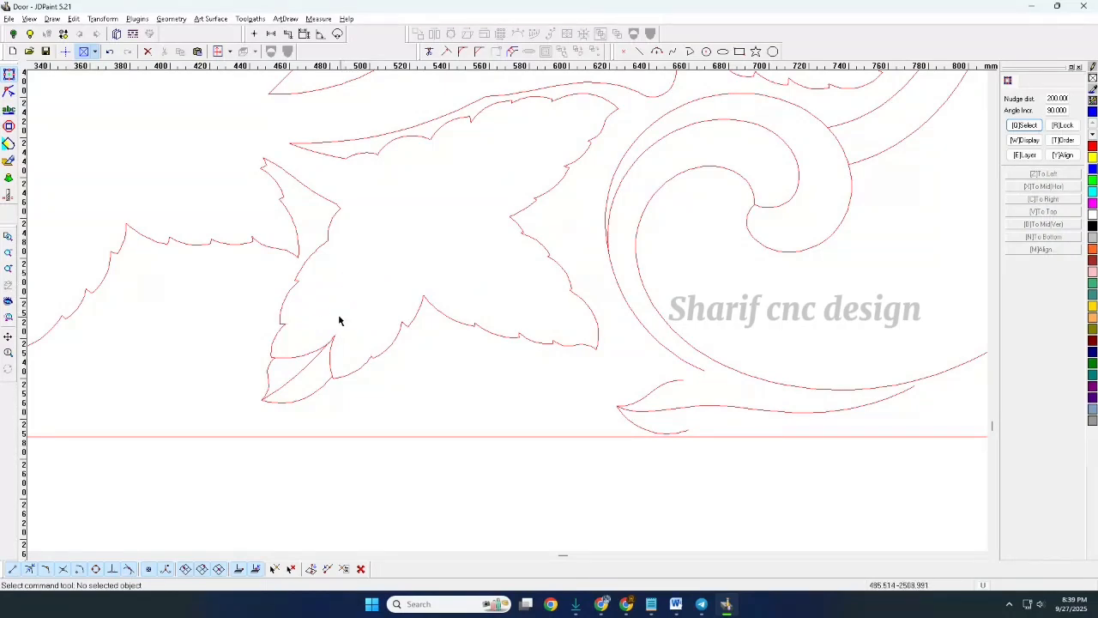
- Copy the small leaf curve beneath the original door's round scroll and move it down in 200 mm steps onto the trimmed outline
{"action": "scroll", "coordinate": [449, 243], "scroll_direction": "down", "scroll_amount": 2}
{"action": "scroll", "coordinate": [589, 314], "scroll_direction": "down", "scroll_amount": 1}
{"action": "scroll", "coordinate": [548, 344], "scroll_direction": "down", "scroll_amount": 1}
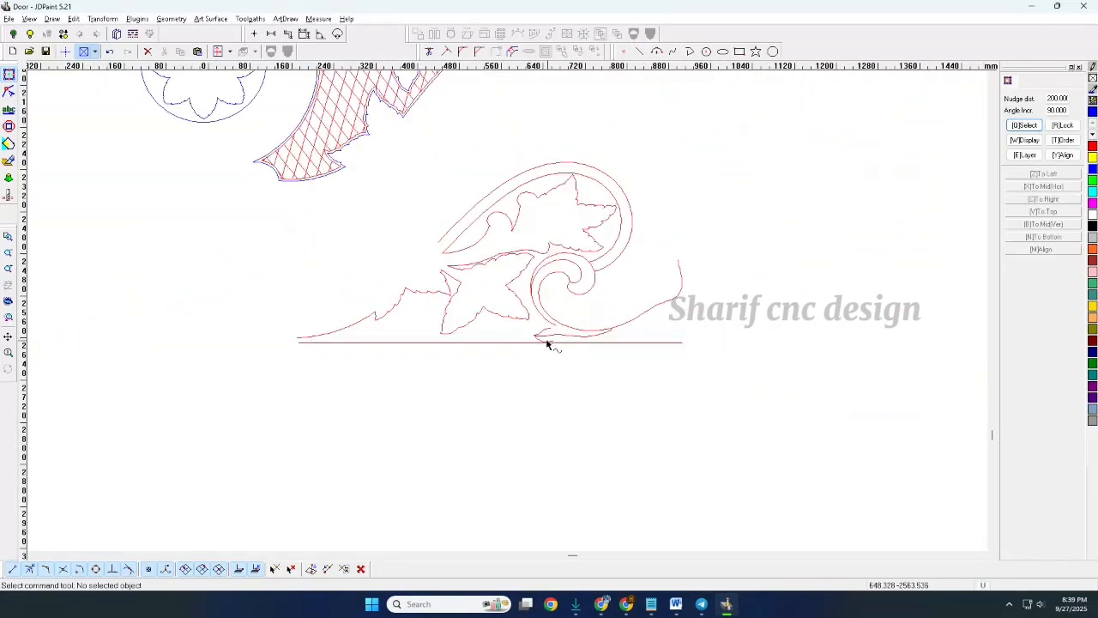
{"action": "scroll", "coordinate": [550, 359], "scroll_direction": "down", "scroll_amount": 2}
{"action": "scroll", "coordinate": [558, 226], "scroll_direction": "up", "scroll_amount": 6}
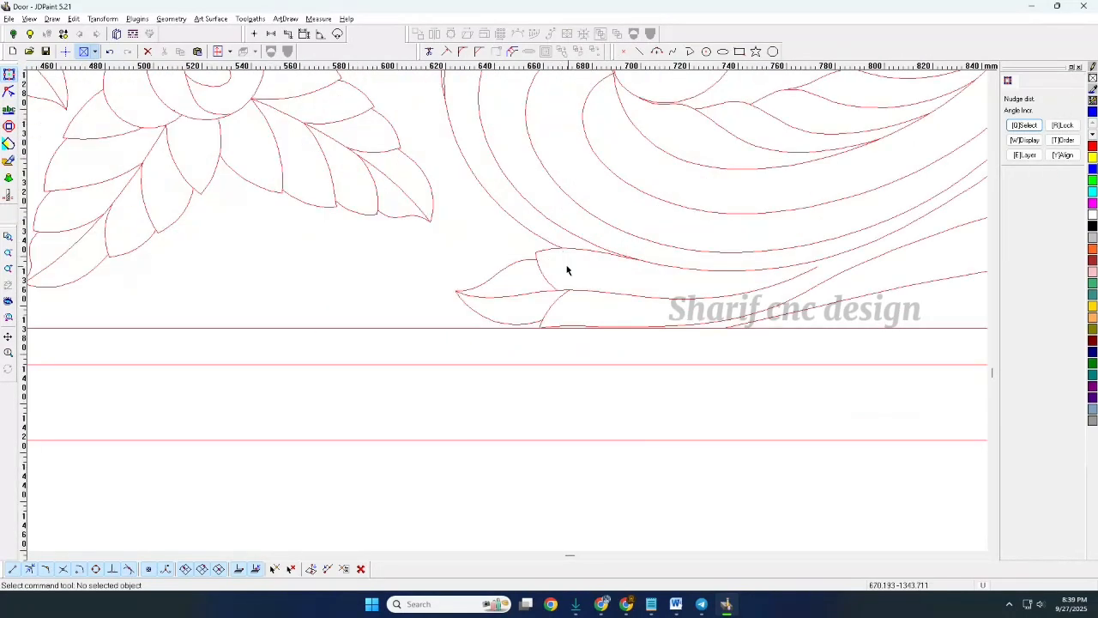
{"action": "left_click", "coordinate": [580, 234]}
{"action": "scroll", "coordinate": [536, 175], "scroll_direction": "down", "scroll_amount": 4}
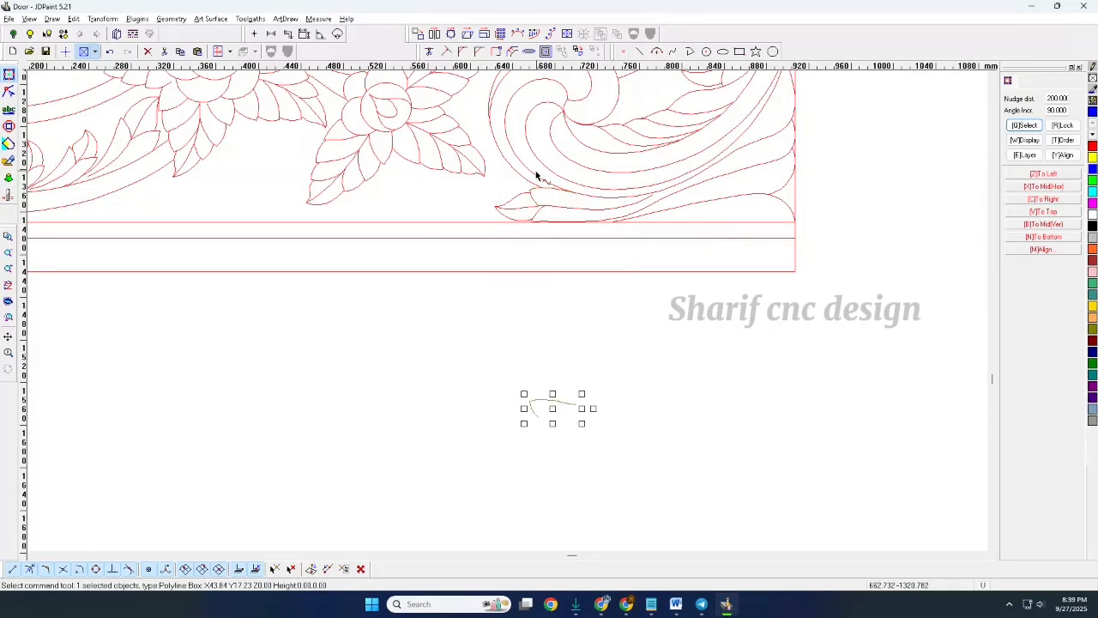
{"action": "scroll", "coordinate": [552, 133], "scroll_direction": "down", "scroll_amount": 2}
{"action": "key", "text": "Down"}
{"action": "key", "text": "Down"}
{"action": "scroll", "coordinate": [581, 329], "scroll_direction": "down", "scroll_amount": 2}
{"action": "key", "text": "Down"}
{"action": "scroll", "coordinate": [588, 459], "scroll_direction": "up", "scroll_amount": 3}
{"action": "scroll", "coordinate": [533, 257], "scroll_direction": "down", "scroll_amount": 2}
{"action": "key", "text": "Down"}
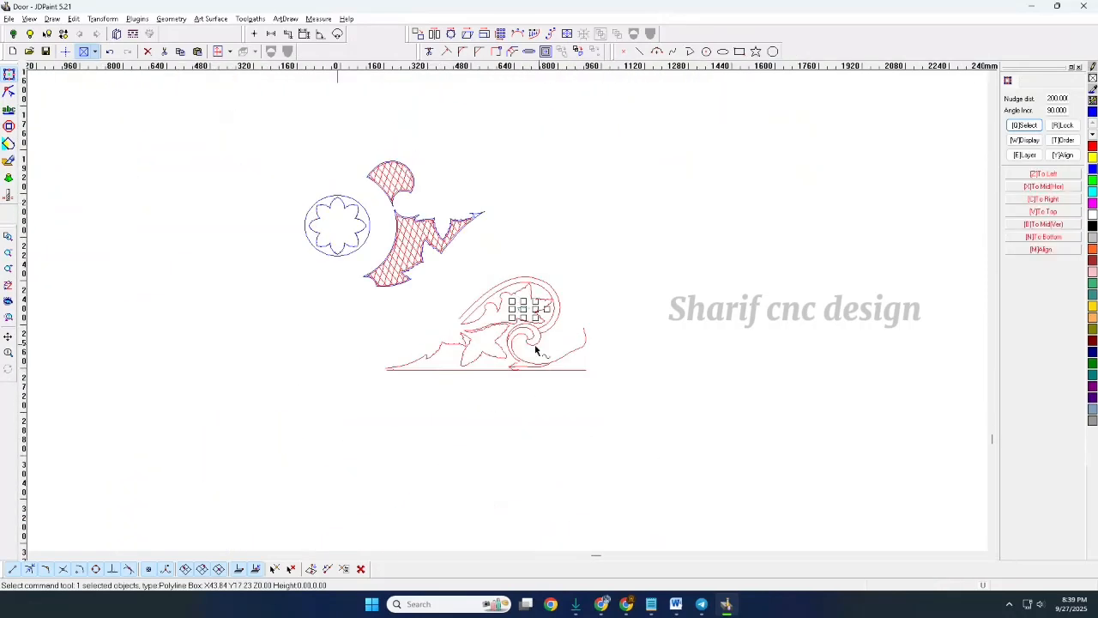
{"action": "scroll", "coordinate": [503, 399], "scroll_direction": "up", "scroll_amount": 2}
{"action": "scroll", "coordinate": [557, 322], "scroll_direction": "up", "scroll_amount": 5}
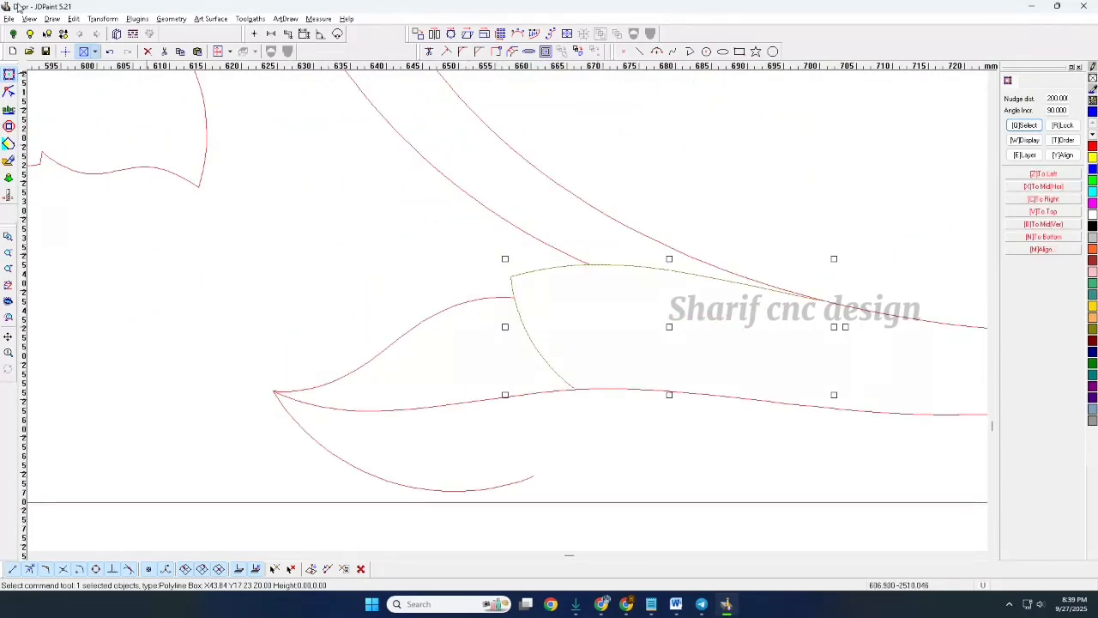
- Divide the copied leaf curve where the scroll's outer arc meets it, and delete the excess together with the leaf's centre line
{"action": "left_click", "coordinate": [74, 18]}
{"action": "left_click", "coordinate": [127, 145]}
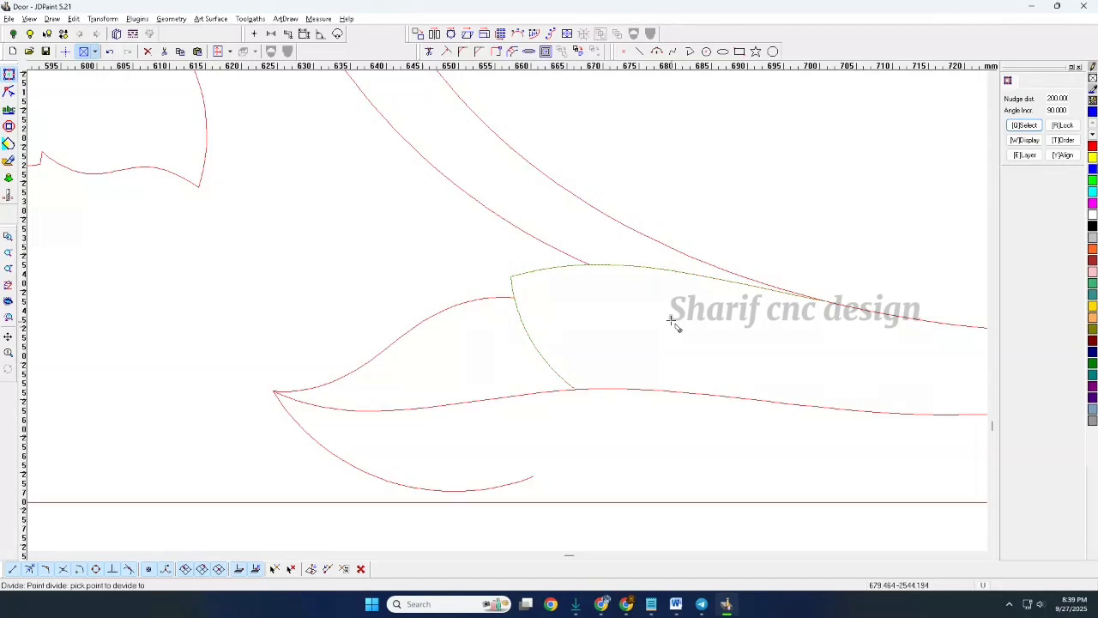
{"action": "left_click", "coordinate": [590, 265]}
{"action": "right_click", "coordinate": [590, 265]}
{"action": "left_click_drag", "start_coordinate": [640, 260], "coordinate": [638, 280]}
{"action": "key", "text": "Delete"}
{"action": "scroll", "coordinate": [638, 294], "scroll_direction": "down", "scroll_amount": 3}
{"action": "left_click_drag", "start_coordinate": [651, 337], "coordinate": [644, 374]}
{"action": "key", "text": "Delete"}
- Divide the copied leaf curve where it meets the small leaf's upper edge, and delete the part below
{"action": "left_click", "coordinate": [608, 283]}
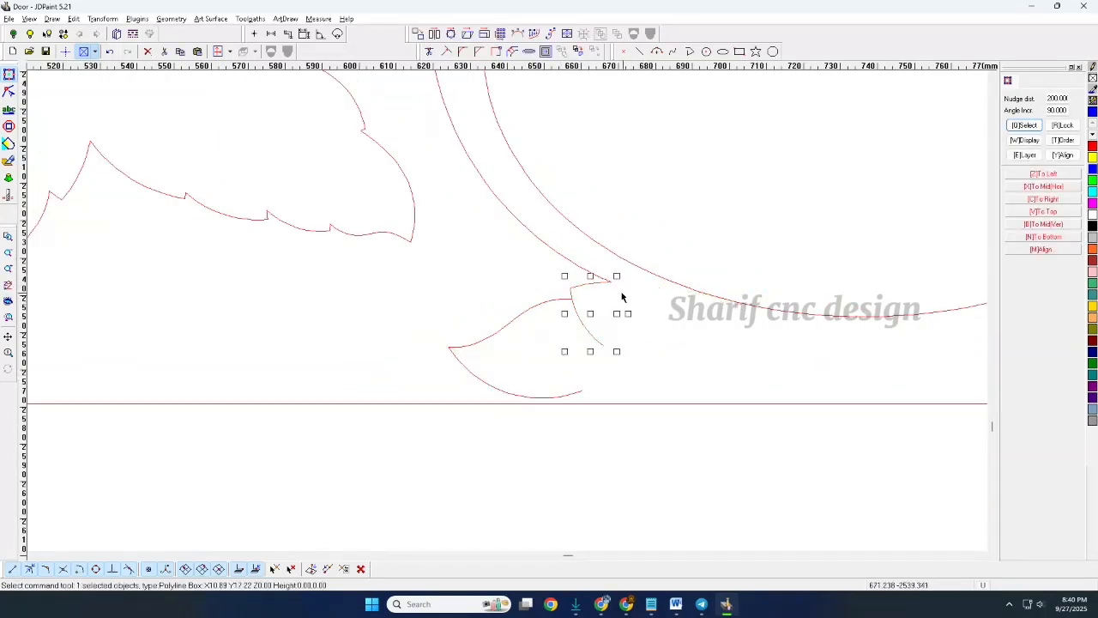
{"action": "right_click", "coordinate": [623, 297]}
{"action": "left_click", "coordinate": [639, 305]}
{"action": "left_click", "coordinate": [572, 299]}
{"action": "left_click_drag", "start_coordinate": [597, 324], "coordinate": [583, 347]}
{"action": "key", "text": "Delete"}
- Divide the small leaf's lower edge and the bottom border line near where they meet, and delete the parts beyond
{"action": "scroll", "coordinate": [540, 357], "scroll_direction": "down", "scroll_amount": 3}
{"action": "scroll", "coordinate": [544, 378], "scroll_direction": "up", "scroll_amount": 3}
{"action": "left_click_drag", "start_coordinate": [544, 378], "coordinate": [532, 416]}
{"action": "right_click", "coordinate": [563, 338]}
{"action": "left_click", "coordinate": [575, 345]}
{"action": "left_click", "coordinate": [503, 363]}
{"action": "right_click", "coordinate": [503, 363]}
{"action": "key", "text": "Delete"}
- Delete the round scroll's inner spiral curves and the stem curve running toward the door's edge
{"action": "scroll", "coordinate": [494, 424], "scroll_direction": "down", "scroll_amount": 4}
{"action": "left_click_drag", "start_coordinate": [688, 298], "coordinate": [643, 401]}
{"action": "key", "text": "Delete"}
{"action": "scroll", "coordinate": [599, 372], "scroll_direction": "down", "scroll_amount": 3}
{"action": "left_click_drag", "start_coordinate": [655, 296], "coordinate": [603, 304]}
{"action": "key", "text": "Delete"}
- Try to delete the large curl's outer line together with the round scroll's outer arc
{"action": "scroll", "coordinate": [602, 305], "scroll_direction": "up", "scroll_amount": 3}
{"action": "left_click_drag", "start_coordinate": [678, 273], "coordinate": [654, 319]}
{"action": "key", "text": "Delete"}
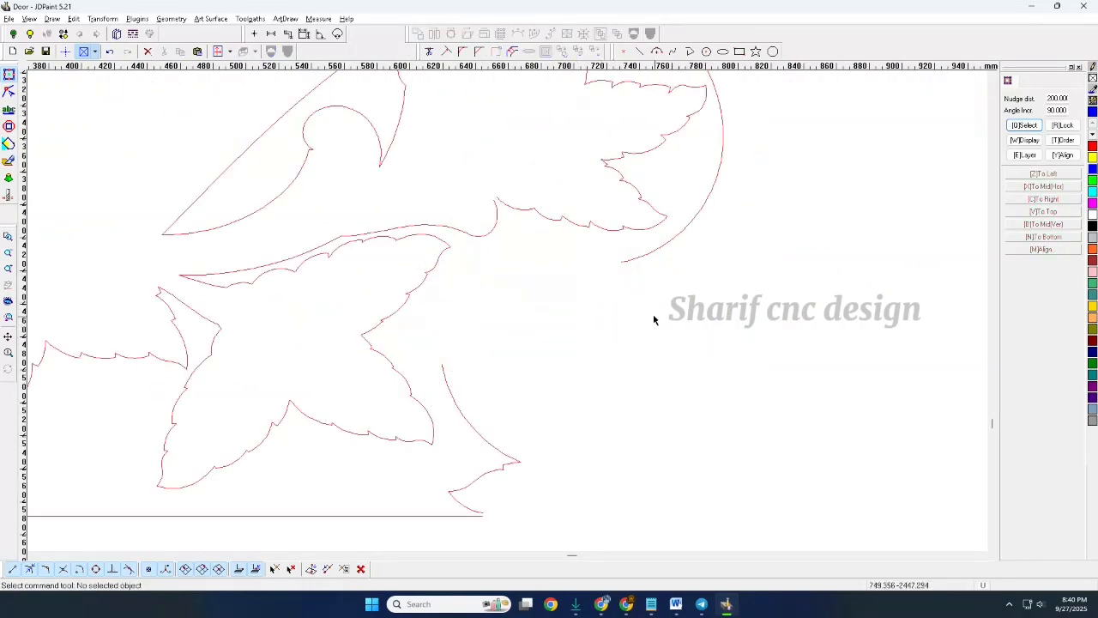
{"action": "key", "text": "ctrl+z"}
- Divide the round scroll's outer arc and the curl's inner line at their intersection, and delete the excess curves outside the region
{"action": "scroll", "coordinate": [627, 239], "scroll_direction": "up", "scroll_amount": 10}
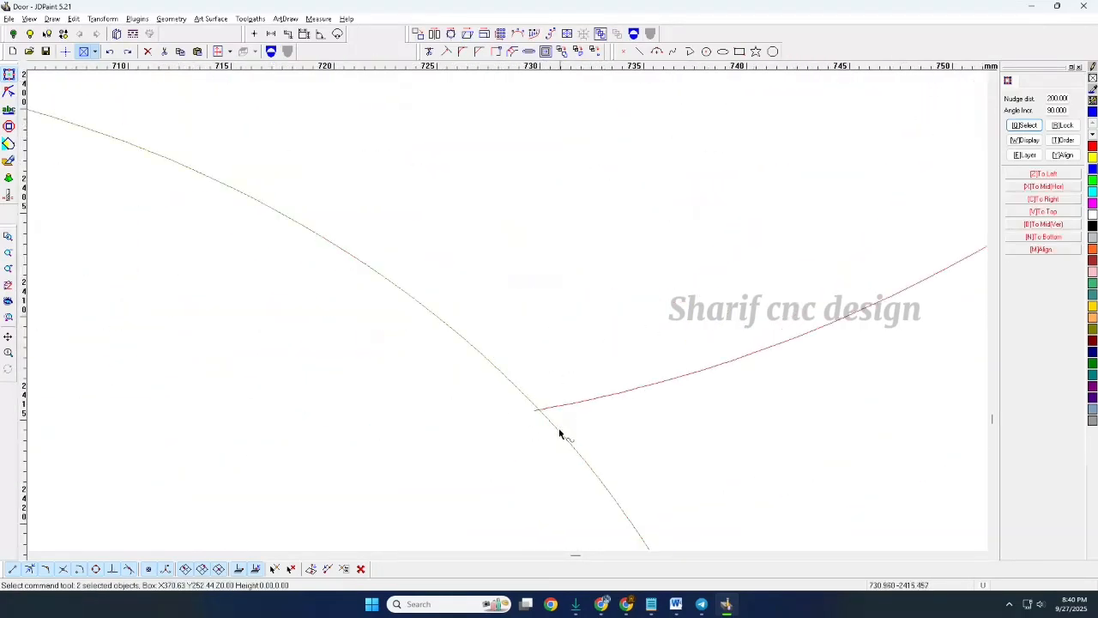
{"action": "right_click", "coordinate": [478, 302]}
{"action": "left_click", "coordinate": [490, 312]}
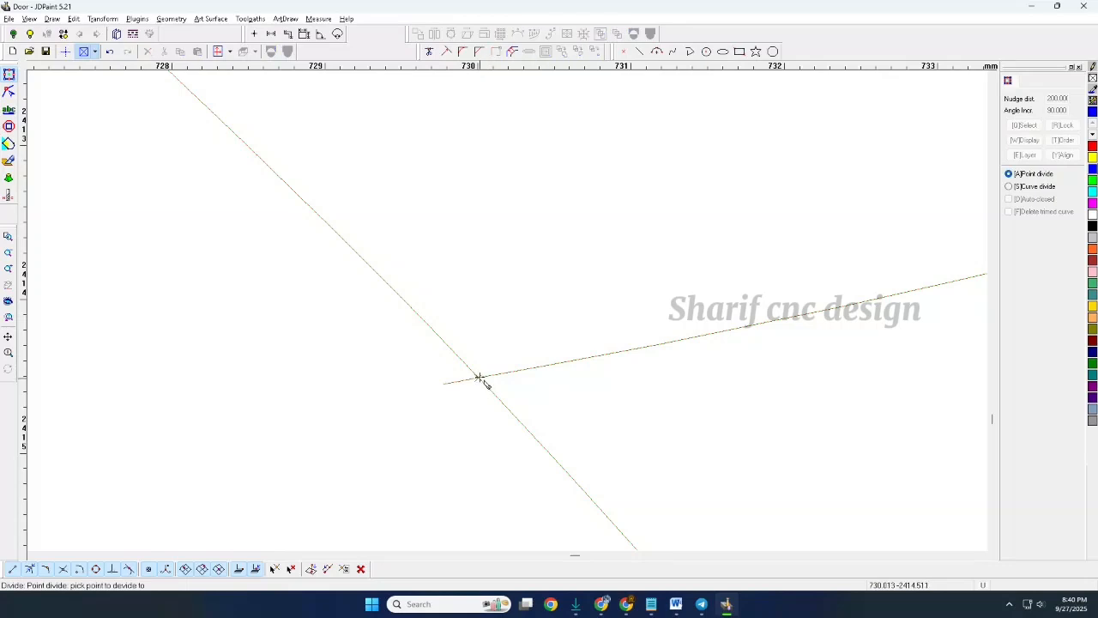
{"action": "left_click", "coordinate": [478, 379]}
{"action": "scroll", "coordinate": [546, 351], "scroll_direction": "down", "scroll_amount": 6}
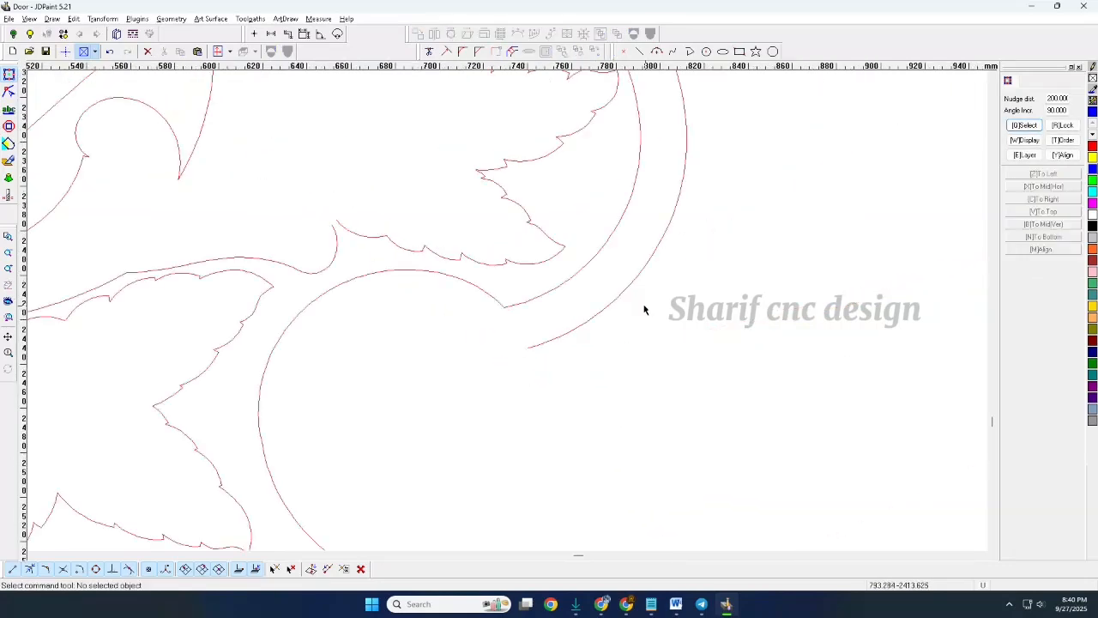
{"action": "scroll", "coordinate": [617, 329], "scroll_direction": "down", "scroll_amount": 3}
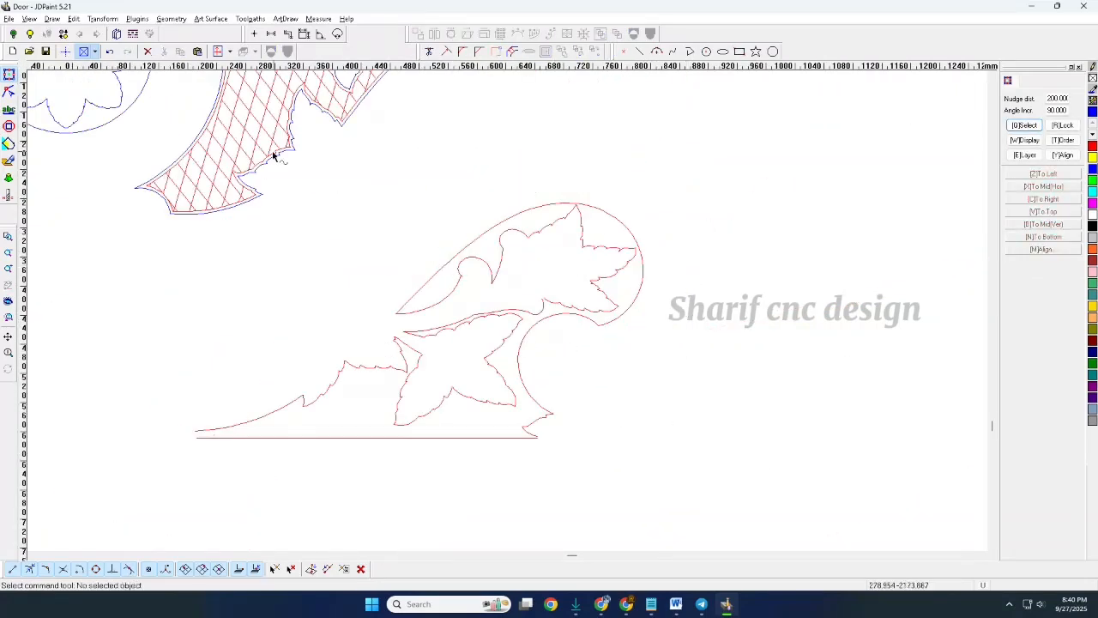
- Join the bottom border line with the small leaf's lower and upper edges using the Add line option
{"action": "left_click", "coordinate": [53, 17]}
{"action": "mouse_move", "coordinate": [72, 19]}
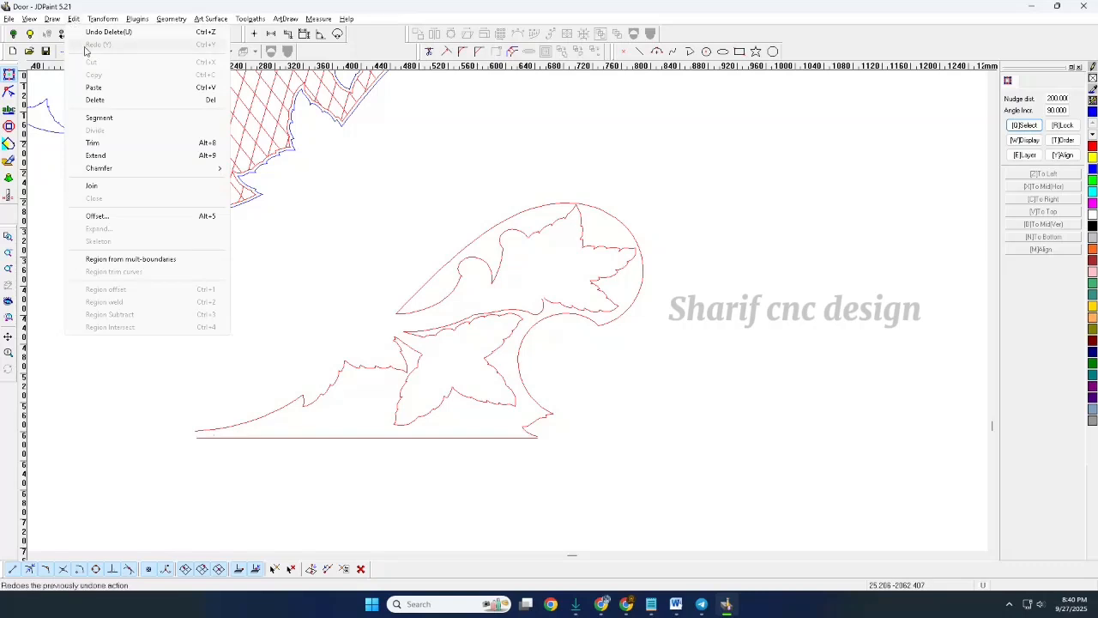
{"action": "left_click", "coordinate": [92, 186]}
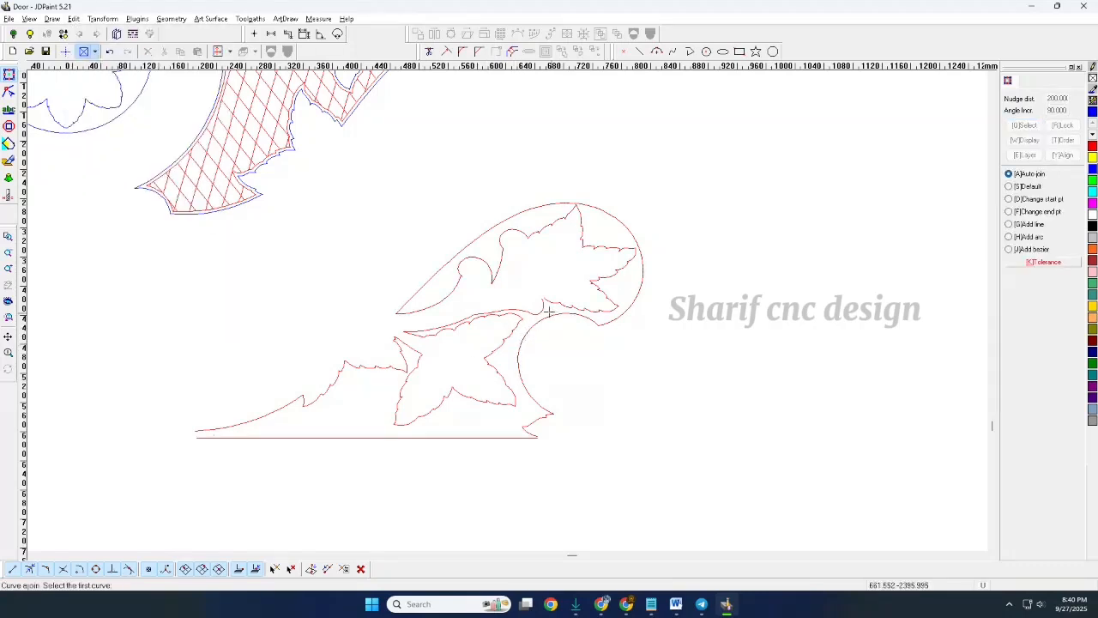
{"action": "right_click", "coordinate": [296, 438]}
{"action": "right_click", "coordinate": [825, 380]}
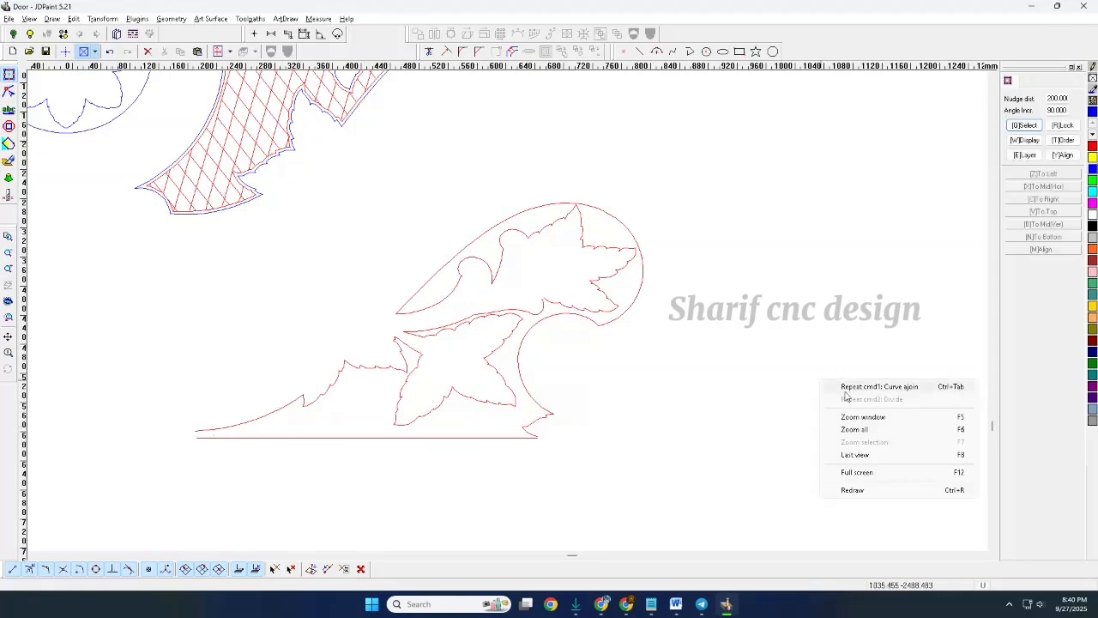
{"action": "left_click", "coordinate": [839, 393]}
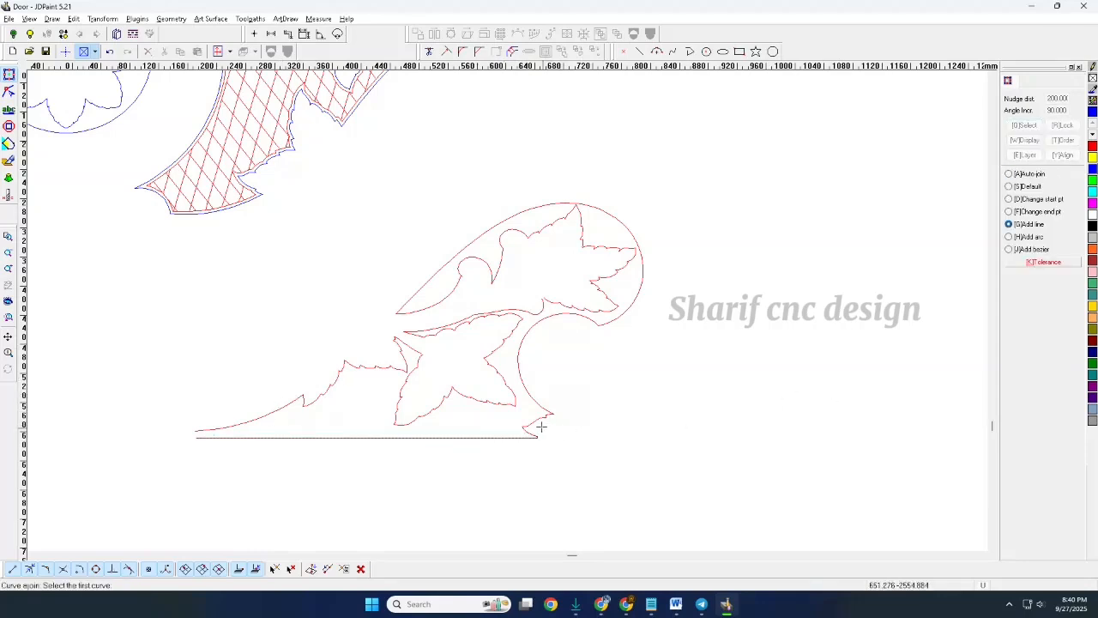
{"action": "scroll", "coordinate": [542, 427], "scroll_direction": "up", "scroll_amount": 5}
{"action": "left_click", "coordinate": [478, 407]}
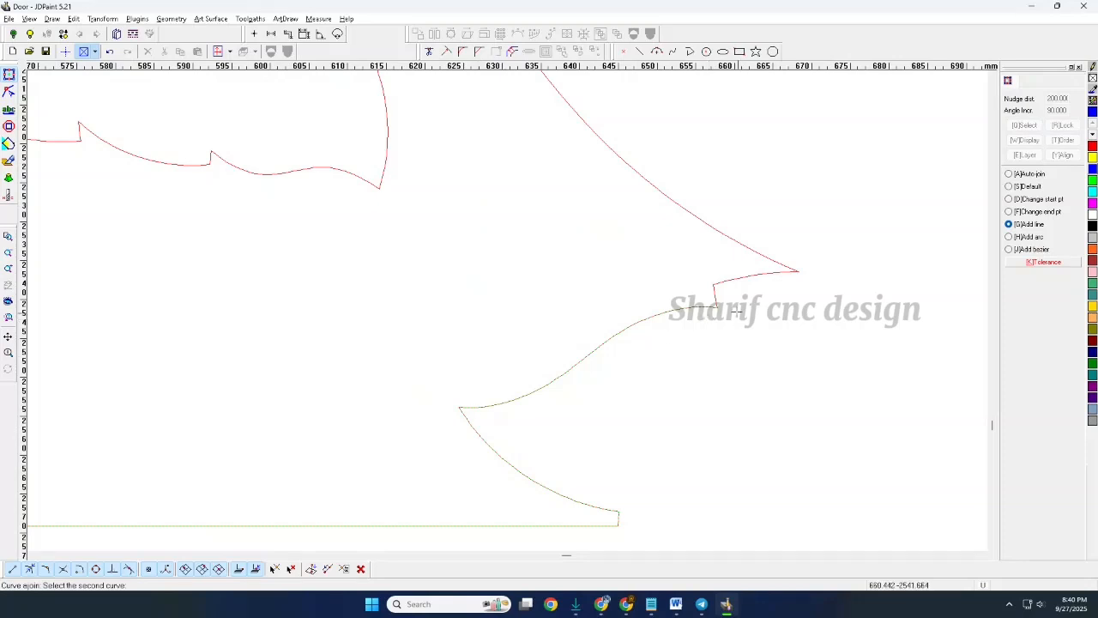
{"action": "left_click", "coordinate": [712, 316]}
{"action": "left_click", "coordinate": [720, 282]}
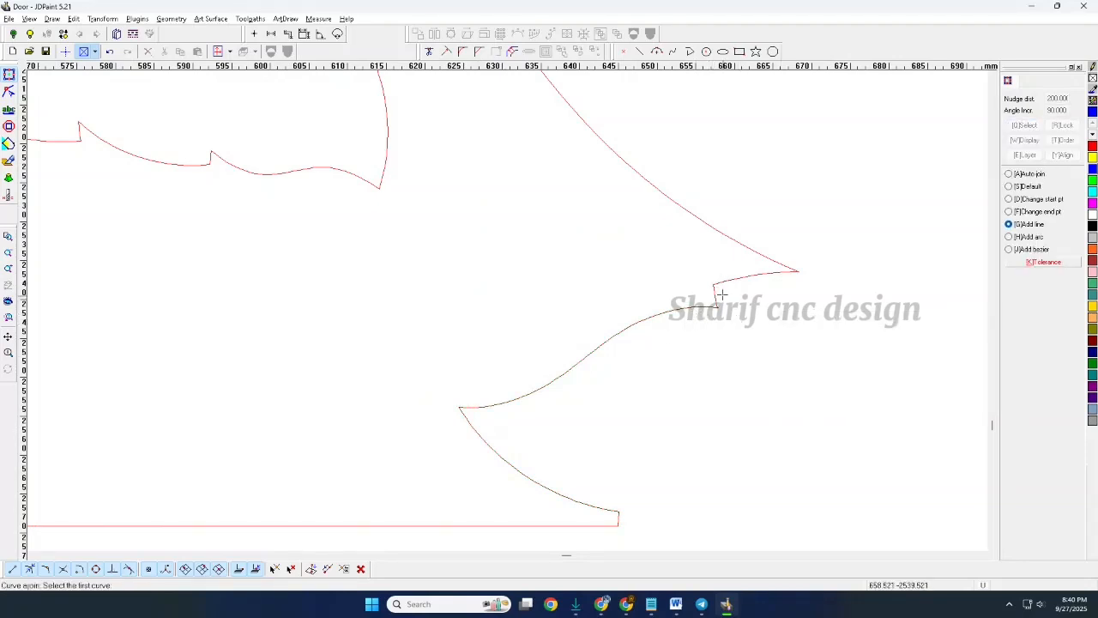
- Divide the small leaf's upper edge and the adjoining leaf curve at their crossing, and delete the overhanging ends
{"action": "scroll", "coordinate": [723, 294], "scroll_direction": "up", "scroll_amount": 7}
{"action": "key", "text": "Escape"}
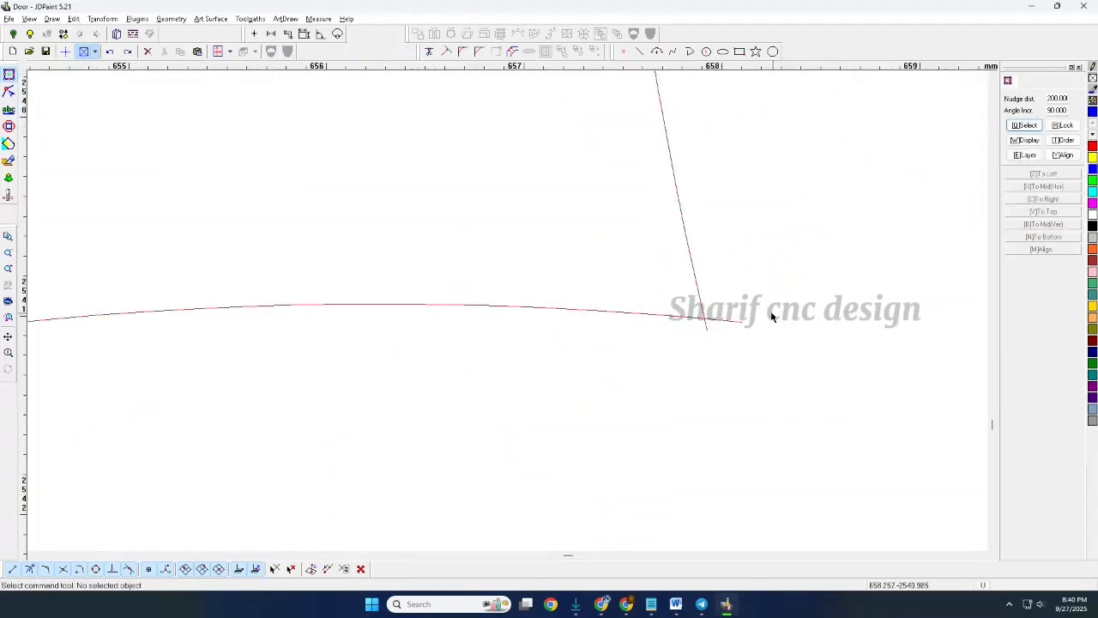
{"action": "left_click_drag", "start_coordinate": [661, 366], "coordinate": [660, 368]}
{"action": "right_click", "coordinate": [750, 241]}
{"action": "left_click", "coordinate": [832, 261]}
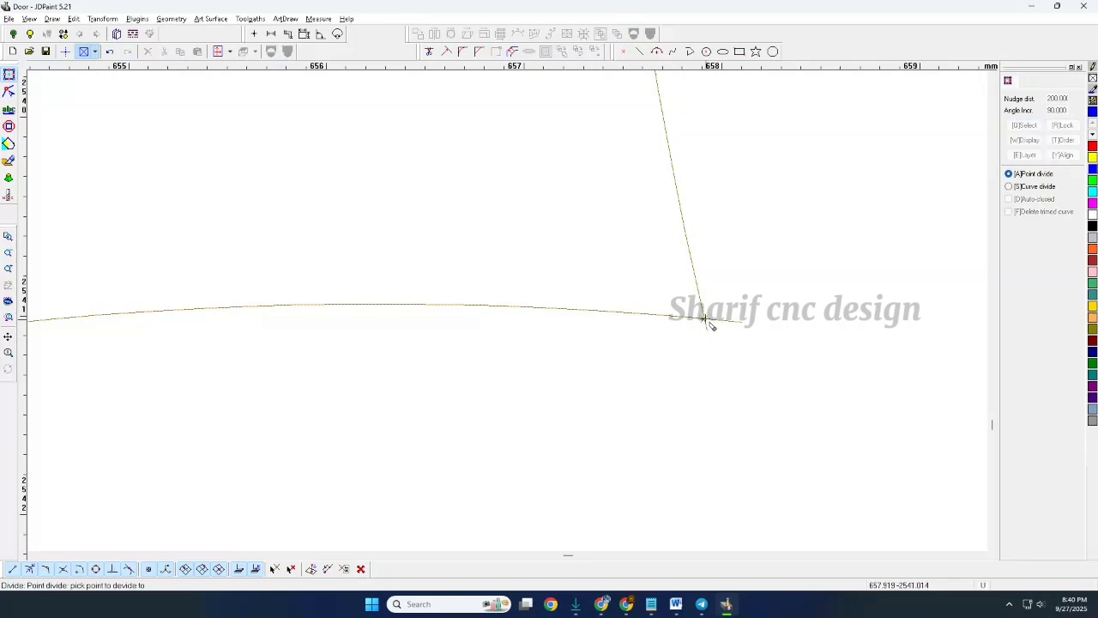
{"action": "left_click", "coordinate": [705, 318]}
{"action": "key", "text": "Escape"}
{"action": "left_click_drag", "start_coordinate": [639, 286], "coordinate": [812, 372]}
{"action": "key", "text": "Delete"}
- Join the small leaf's upper edge with the adjoining leaf curve at their trimmed corner using the Add line option
{"action": "right_click", "coordinate": [870, 258]}
{"action": "left_click", "coordinate": [904, 280]}
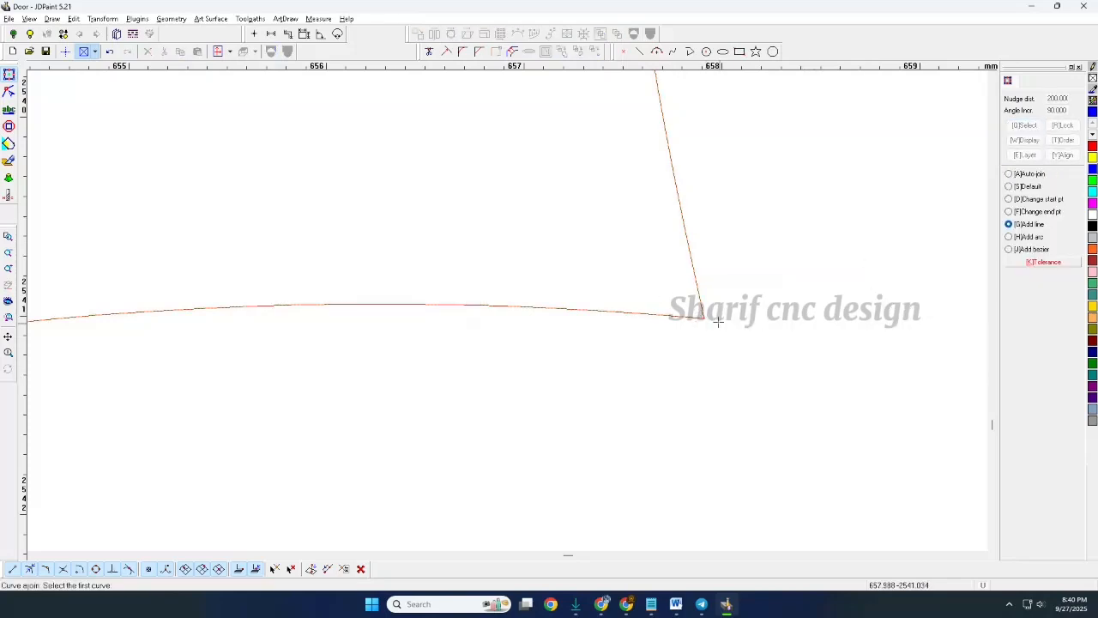
{"action": "left_click", "coordinate": [692, 306]}
{"action": "scroll", "coordinate": [574, 366], "scroll_direction": "down", "scroll_amount": 5}
{"action": "scroll", "coordinate": [631, 333], "scroll_direction": "down", "scroll_amount": 2}
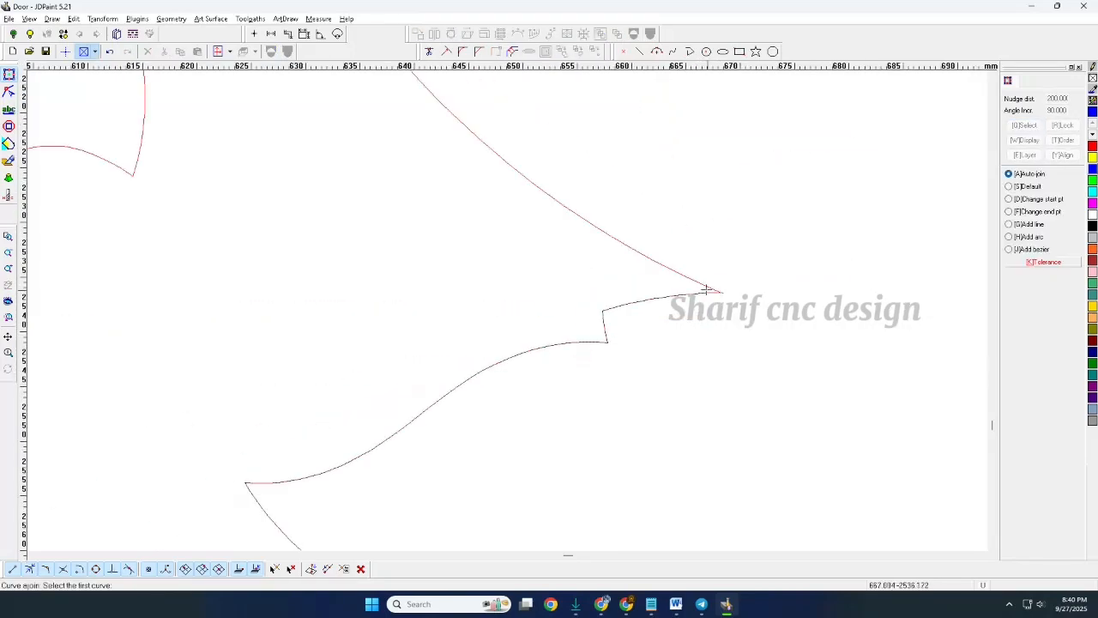
- Divide the large scroll's arc where it meets the small leaf's tip, and delete the overhanging end
{"action": "scroll", "coordinate": [727, 295], "scroll_direction": "up", "scroll_amount": 3}
{"action": "scroll", "coordinate": [728, 298], "scroll_direction": "up", "scroll_amount": 6}
{"action": "right_click", "coordinate": [589, 292]}
{"action": "left_click", "coordinate": [551, 314]}
{"action": "right_click", "coordinate": [598, 247]}
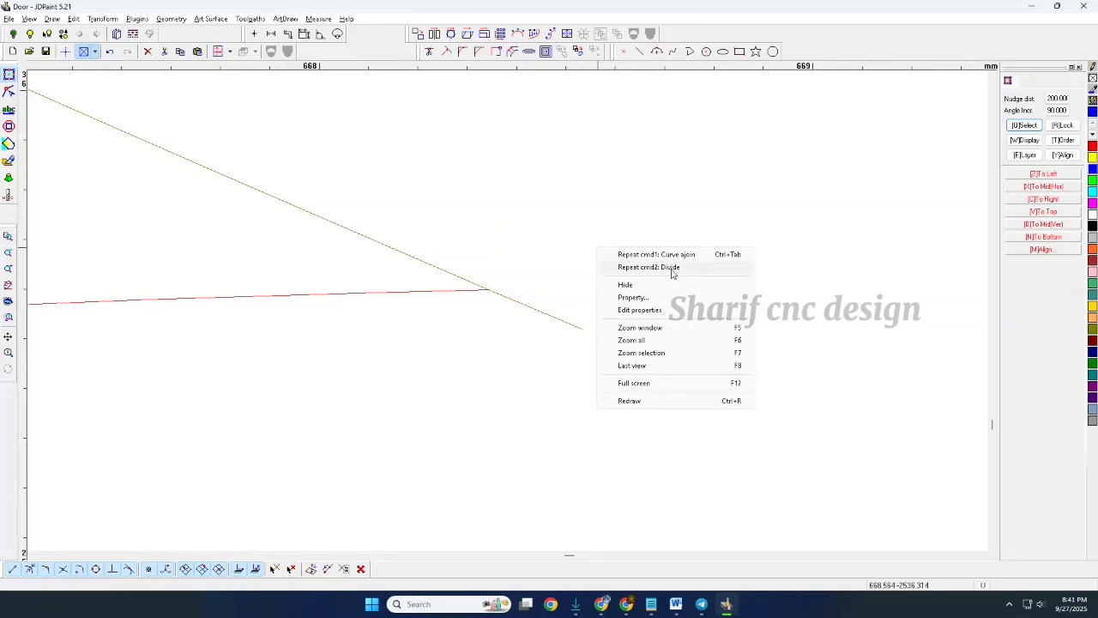
{"action": "left_click", "coordinate": [672, 269]}
{"action": "left_click", "coordinate": [488, 287]}
{"action": "right_click", "coordinate": [485, 284]}
{"action": "left_click_drag", "start_coordinate": [456, 254], "coordinate": [634, 358]}
{"action": "scroll", "coordinate": [635, 359], "scroll_direction": "down", "scroll_amount": 2}
{"action": "key", "text": "Delete"}
- Join the large scroll's arc with the small leaf's upper edge at the trimmed tip
{"action": "right_click", "coordinate": [664, 289]}
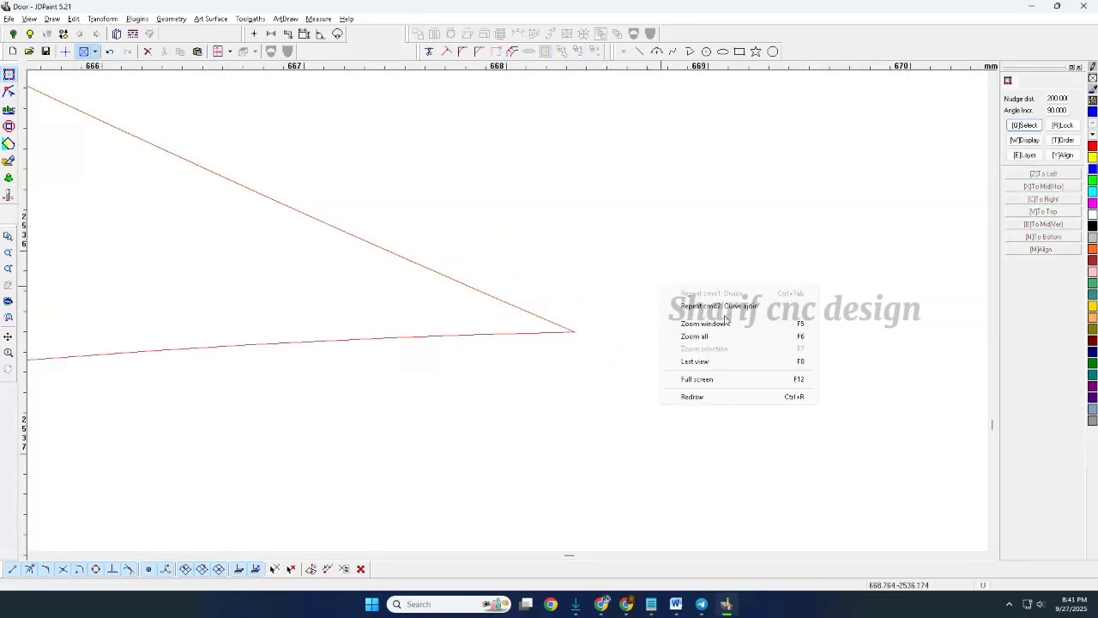
{"action": "left_click", "coordinate": [699, 308]}
{"action": "scroll", "coordinate": [552, 321], "scroll_direction": "down", "scroll_amount": 3}
{"action": "right_click", "coordinate": [592, 319]}
{"action": "left_click", "coordinate": [556, 322]}
- Join the star-shaped leaf's lower edge with the neighbouring stem curve across their small gap using the Add line option
{"action": "right_click", "coordinate": [637, 292]}
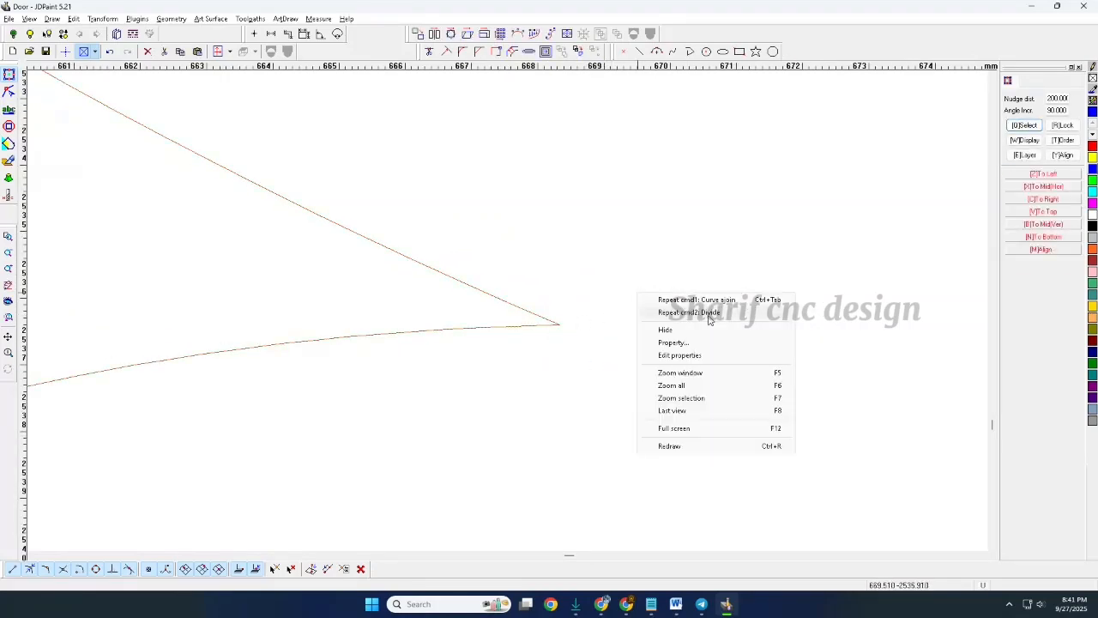
{"action": "left_click", "coordinate": [670, 313]}
{"action": "scroll", "coordinate": [673, 341], "scroll_direction": "down", "scroll_amount": 10}
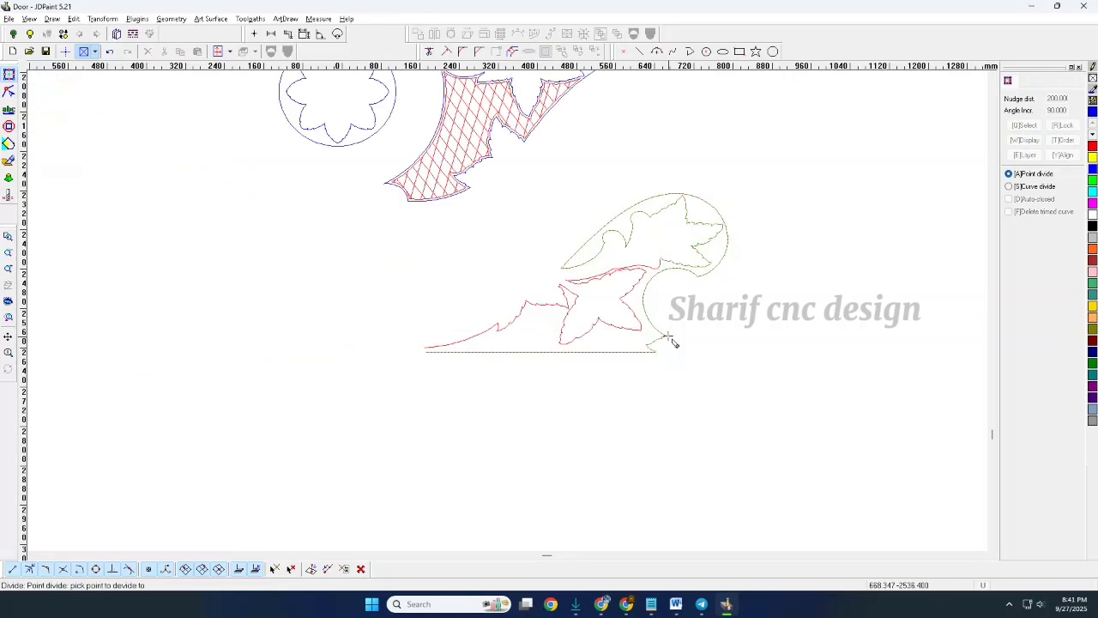
{"action": "scroll", "coordinate": [697, 257], "scroll_direction": "up", "scroll_amount": 3}
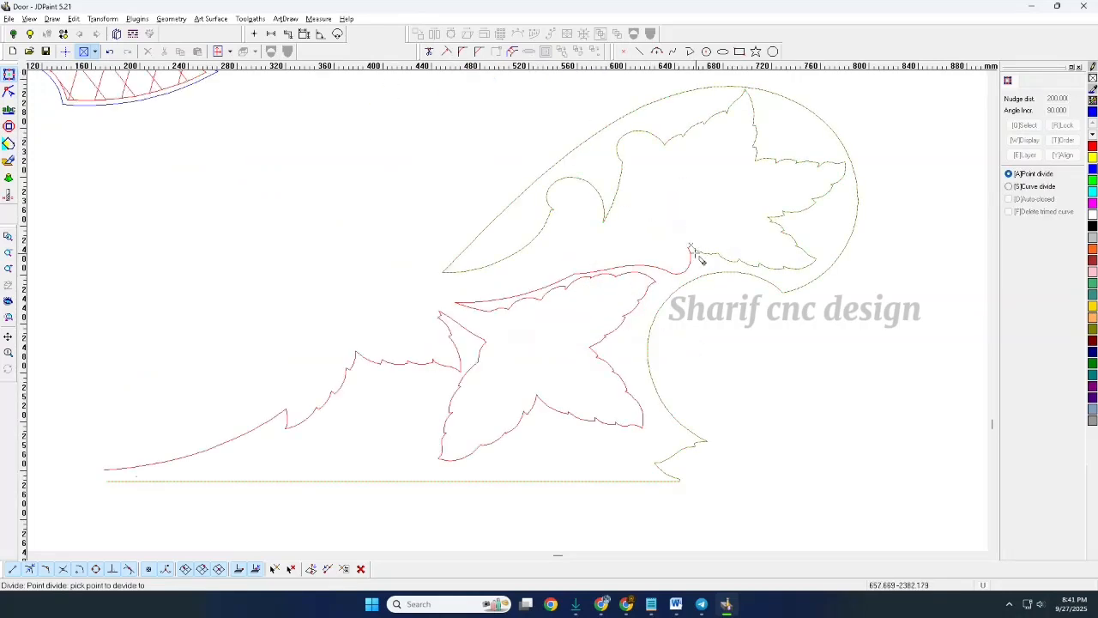
{"action": "left_click", "coordinate": [697, 256]}
{"action": "scroll", "coordinate": [699, 247], "scroll_direction": "up", "scroll_amount": 3}
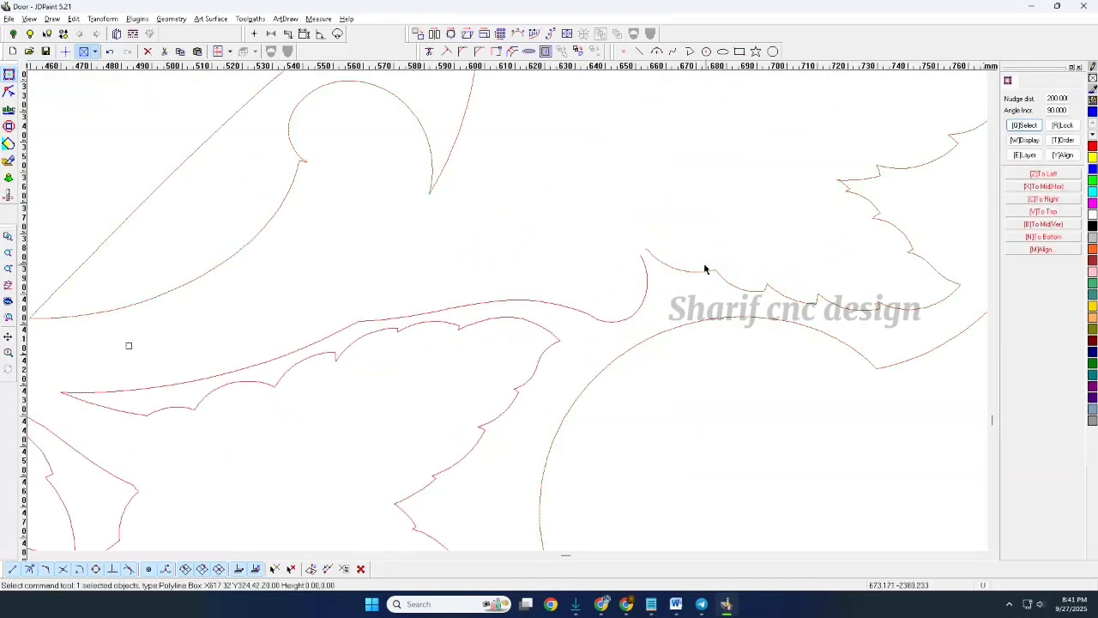
{"action": "right_click", "coordinate": [712, 216]}
{"action": "left_click", "coordinate": [767, 239]}
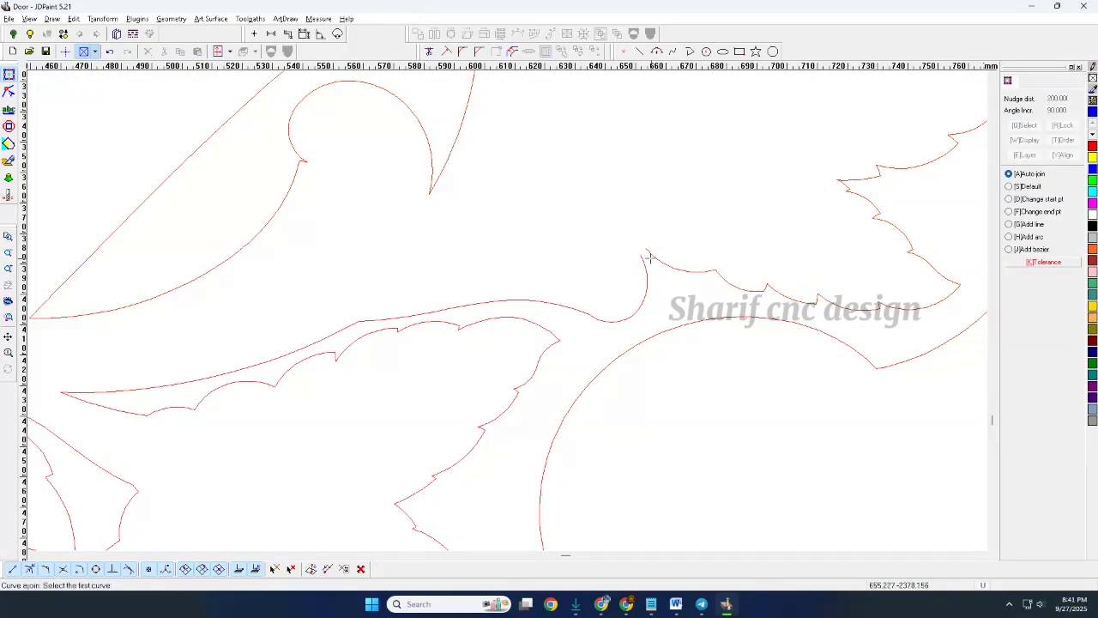
{"action": "key", "text": "g"}
{"action": "scroll", "coordinate": [664, 189], "scroll_direction": "down", "scroll_amount": 1}
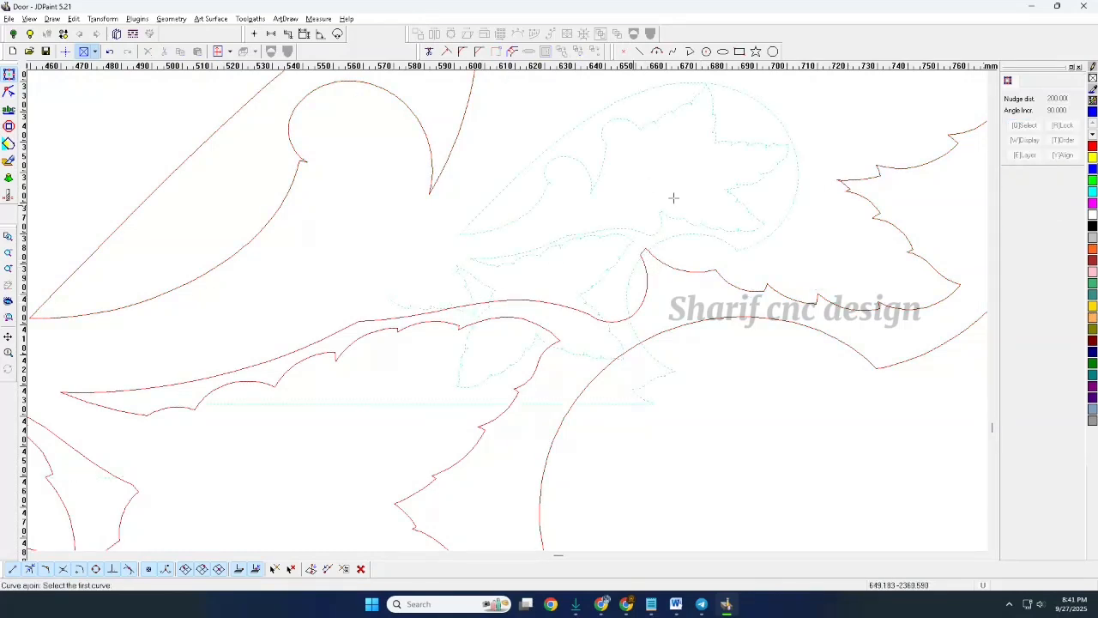
{"action": "scroll", "coordinate": [674, 198], "scroll_direction": "down", "scroll_amount": 1}
{"action": "right_click", "coordinate": [709, 282]}
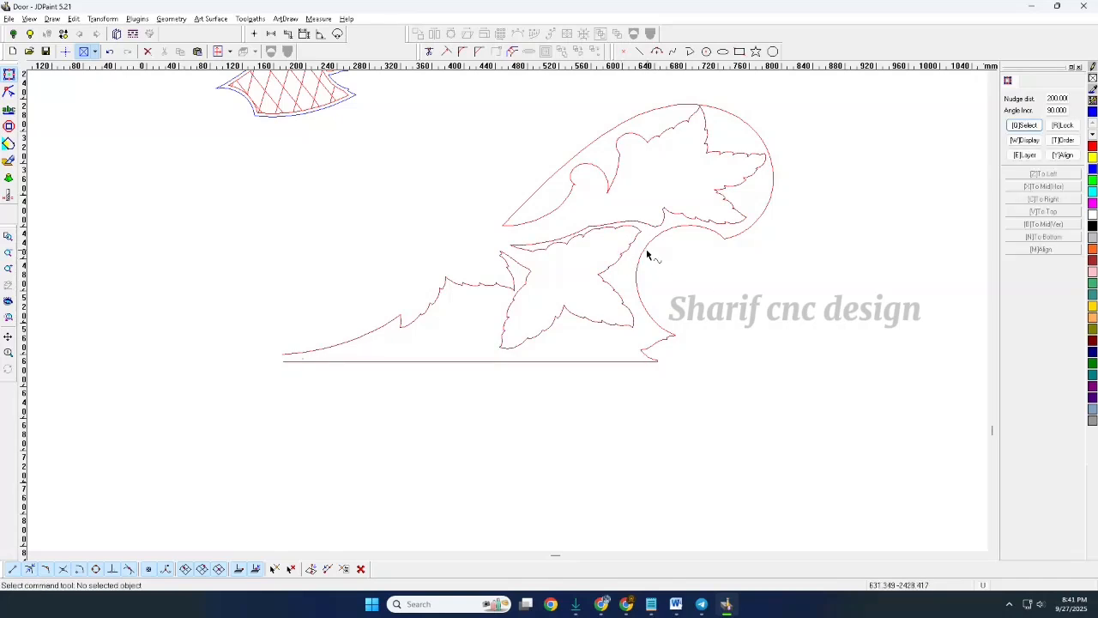
- Close the joined ornament outline in Add line mode and nudge it up by 200 mm
{"action": "left_click", "coordinate": [648, 250]}
{"action": "scroll", "coordinate": [702, 342], "scroll_direction": "down", "scroll_amount": 2}
{"action": "left_click", "coordinate": [498, 52]}
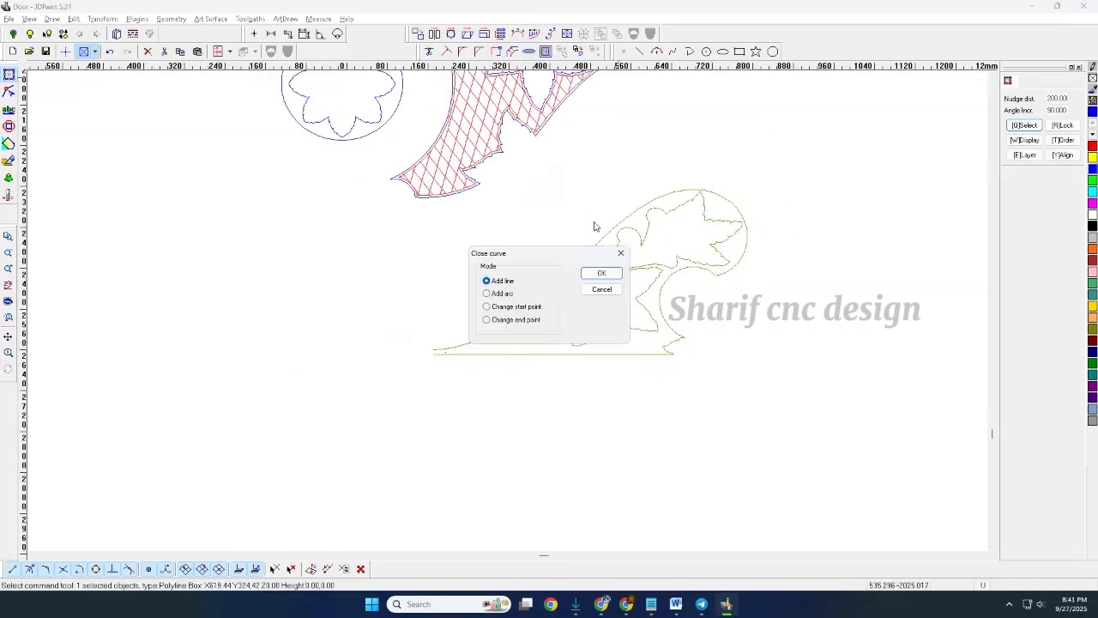
{"action": "left_click", "coordinate": [596, 272]}
{"action": "left_click", "coordinate": [720, 274]}
{"action": "scroll", "coordinate": [697, 375], "scroll_direction": "down", "scroll_amount": 2}
{"action": "key", "text": "Up"}
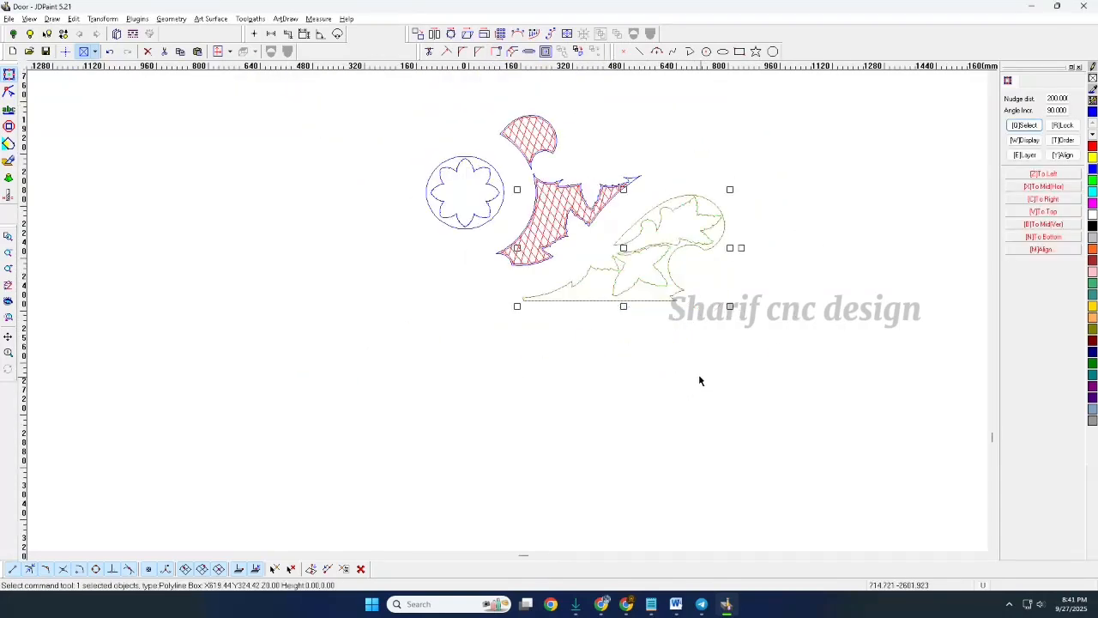
- Mirror the two lattice pieces and the closed outline with Copy enabled across the vertical axis through the central rosette
{"action": "left_click", "coordinate": [593, 400]}
{"action": "scroll", "coordinate": [521, 260], "scroll_direction": "down", "scroll_amount": 1}
{"action": "left_click_drag", "start_coordinate": [478, 143], "coordinate": [760, 366]}
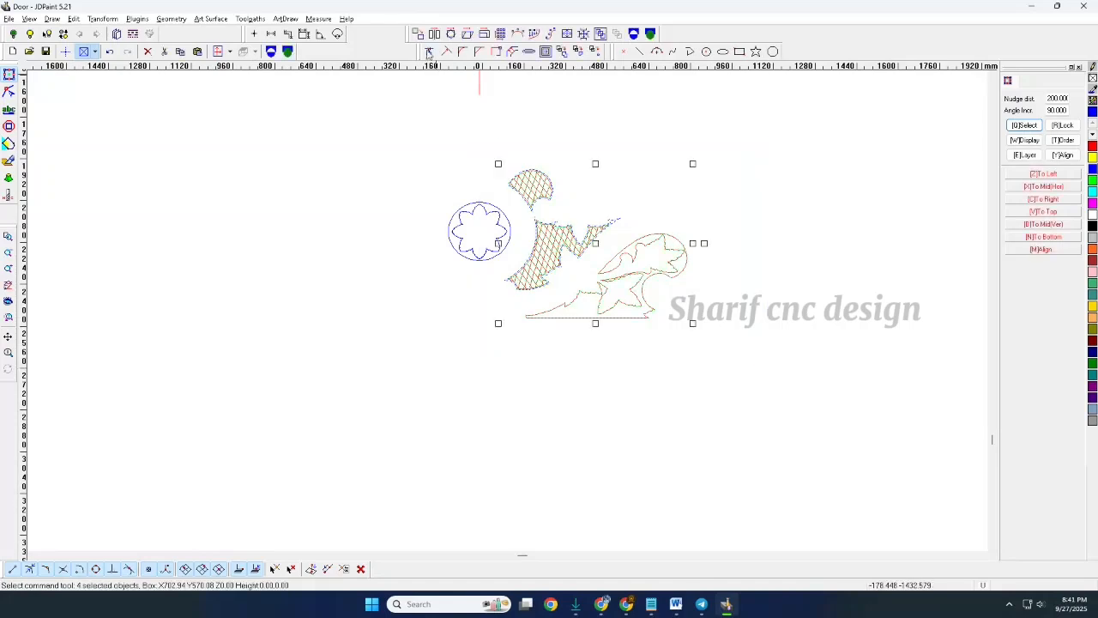
{"action": "left_click", "coordinate": [434, 34]}
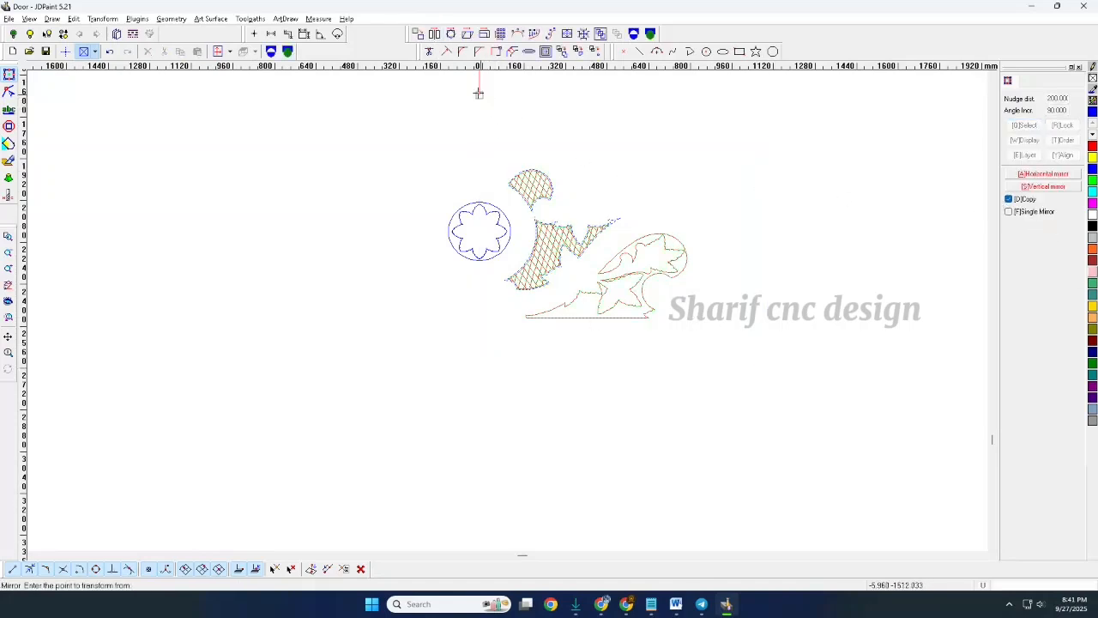
{"action": "left_click", "coordinate": [62, 51]}
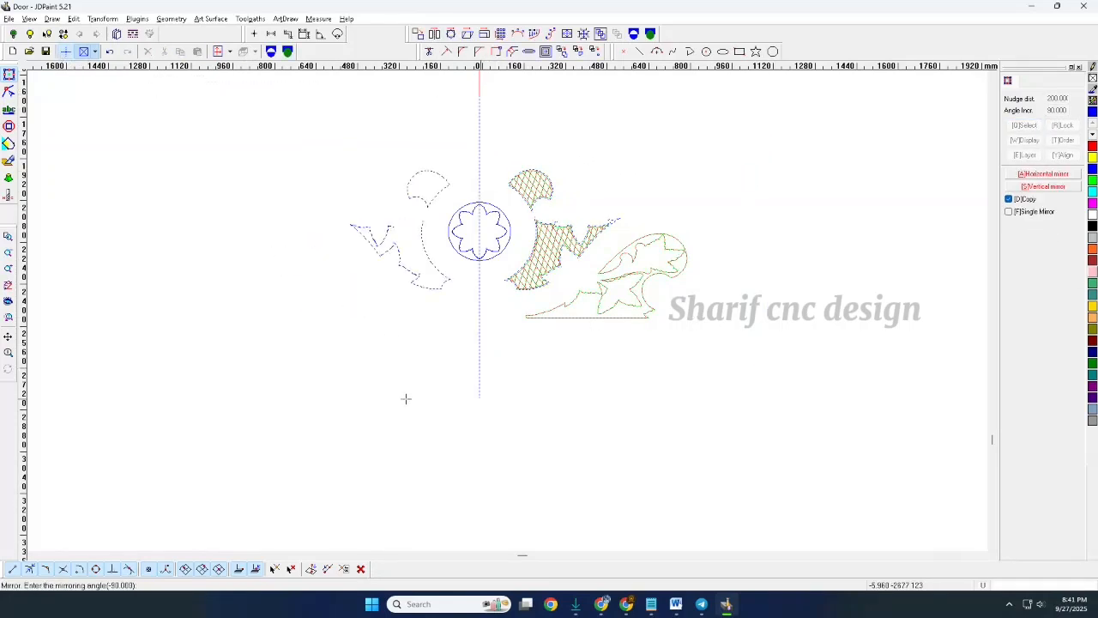
{"action": "left_click", "coordinate": [404, 395]}
{"action": "left_click", "coordinate": [377, 288]}
- Combine the mirrored ornament outlines with the central rosette, and combine the lattice fills of both sides
{"action": "scroll", "coordinate": [391, 286], "scroll_direction": "up", "scroll_amount": 5}
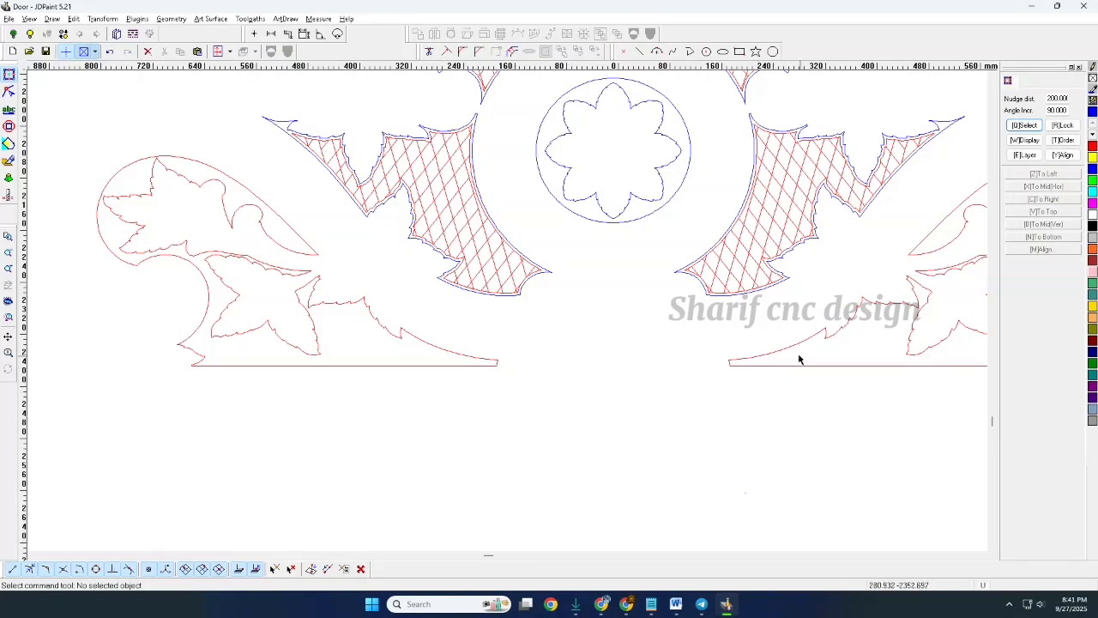
{"action": "left_click_drag", "start_coordinate": [799, 359], "coordinate": [341, 382]}
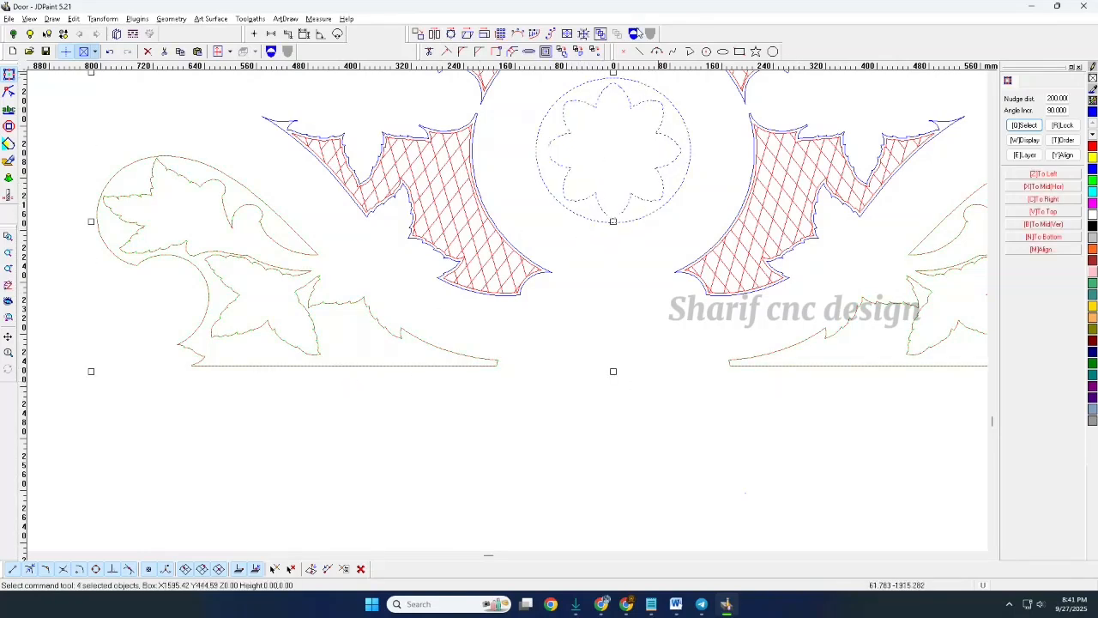
{"action": "left_click", "coordinate": [730, 271]}
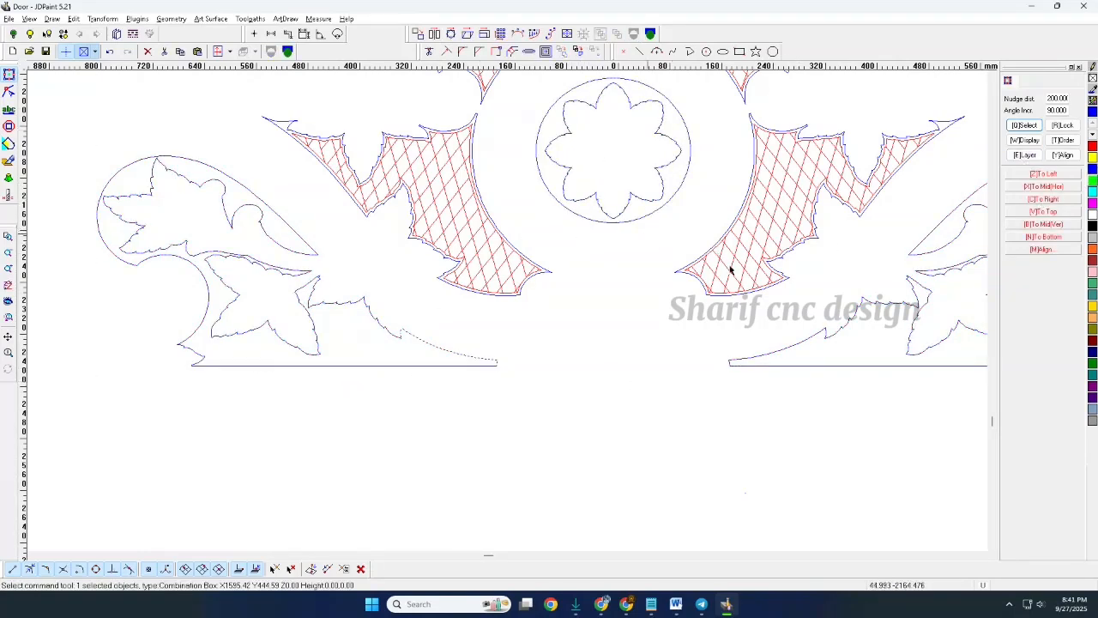
{"action": "left_click", "coordinate": [493, 255], "text": "shift"}
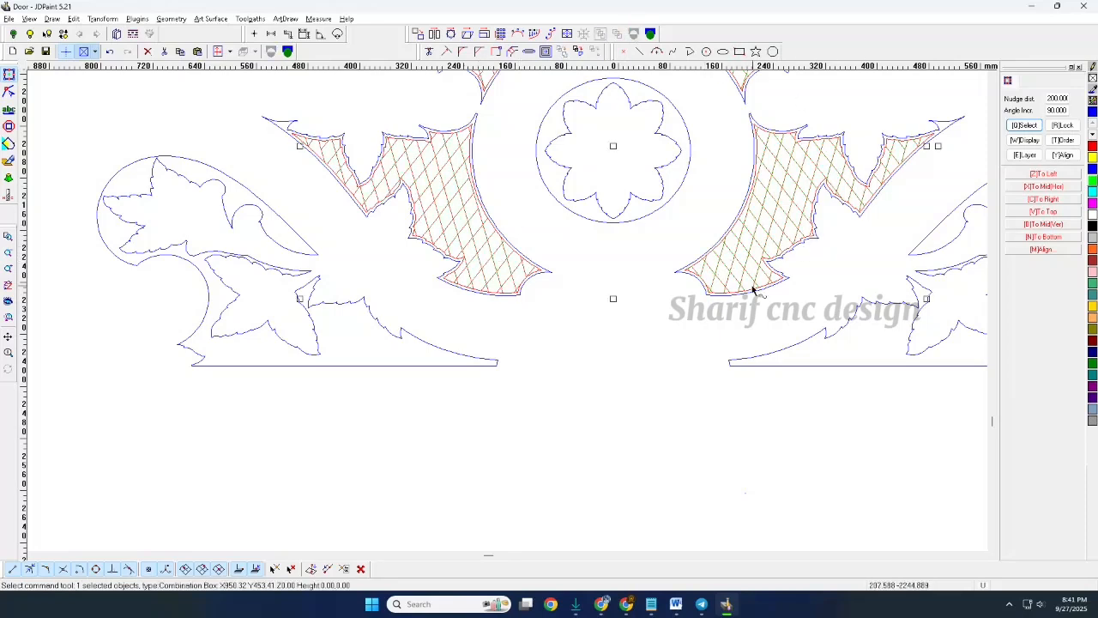
- Delete the outer blue outlines surrounding the mirrored lattice areas, keeping the inner boundaries and lattice lines
{"action": "scroll", "coordinate": [753, 290], "scroll_direction": "up", "scroll_amount": 4}
{"action": "scroll", "coordinate": [650, 225], "scroll_direction": "down", "scroll_amount": 3}
{"action": "scroll", "coordinate": [364, 237], "scroll_direction": "up", "scroll_amount": 3}
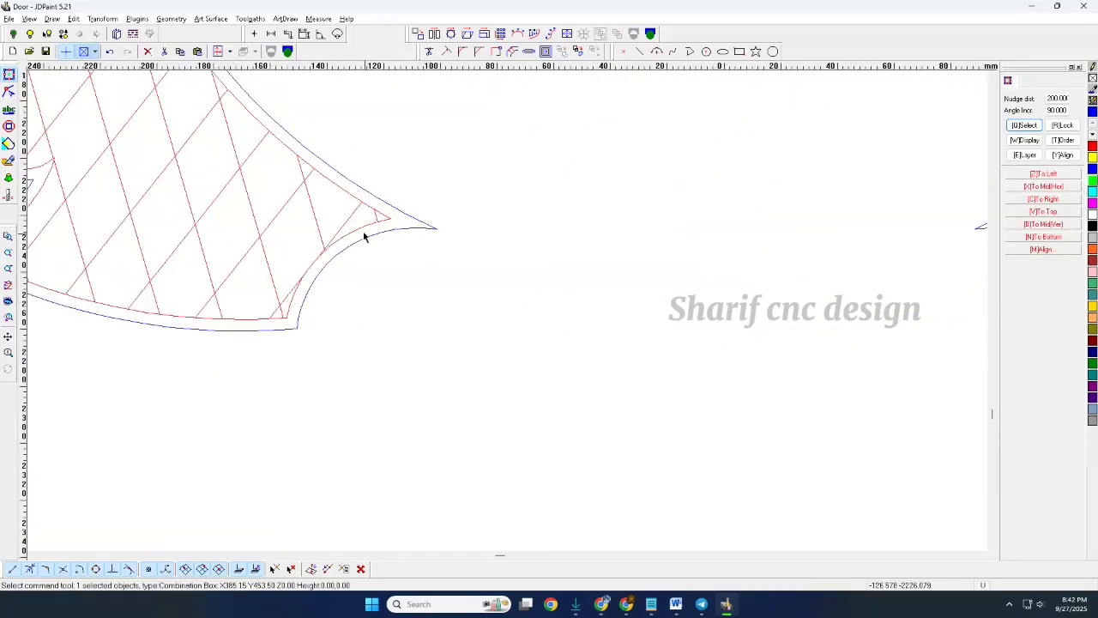
{"action": "left_click", "coordinate": [812, 243]}
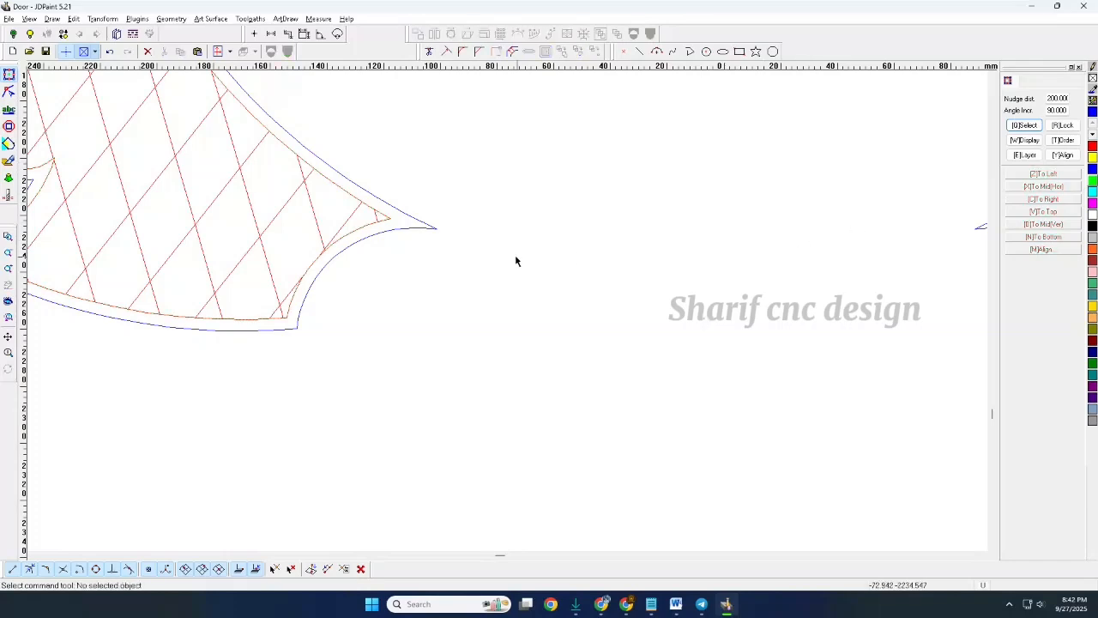
{"action": "left_click_drag", "start_coordinate": [472, 206], "coordinate": [407, 264]}
{"action": "scroll", "coordinate": [408, 243], "scroll_direction": "down", "scroll_amount": 3}
{"action": "key", "text": "Delete"}
{"action": "scroll", "coordinate": [538, 300], "scroll_direction": "down", "scroll_amount": 6}
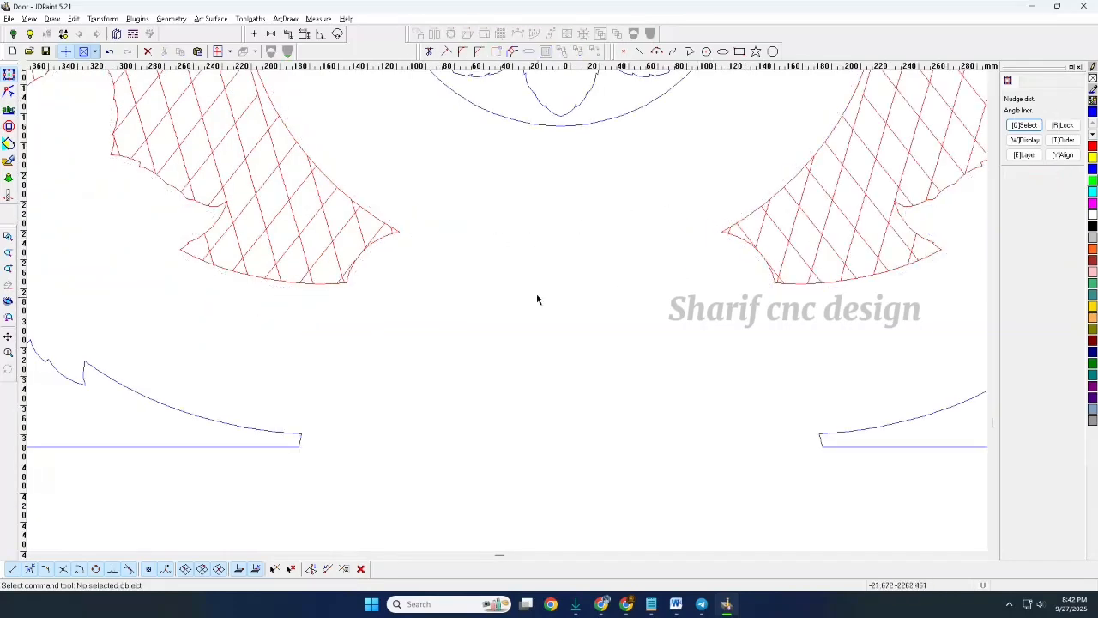
- Select the full ornament's upper contour curves: the top rose, flowers, leaves and large scroll arcs, together with the rectangular frame
{"action": "left_click_drag", "start_coordinate": [788, 376], "coordinate": [788, 376]}
{"action": "left_click", "coordinate": [600, 411]}
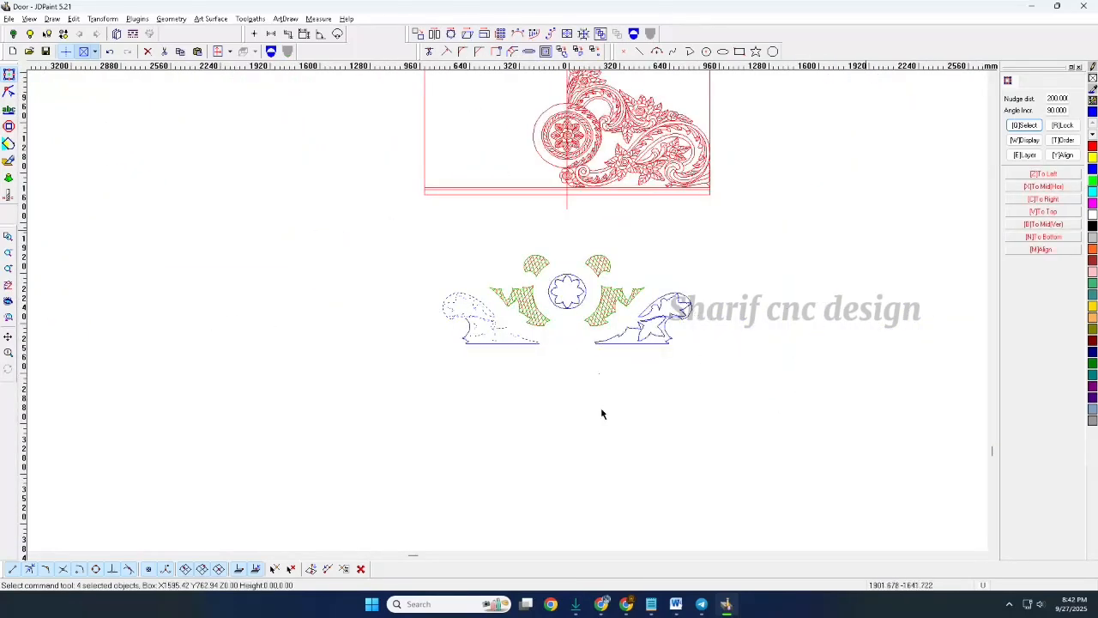
{"action": "scroll", "coordinate": [633, 403], "scroll_direction": "down", "scroll_amount": 2}
{"action": "scroll", "coordinate": [541, 196], "scroll_direction": "up", "scroll_amount": 5}
{"action": "scroll", "coordinate": [541, 200], "scroll_direction": "up", "scroll_amount": 4}
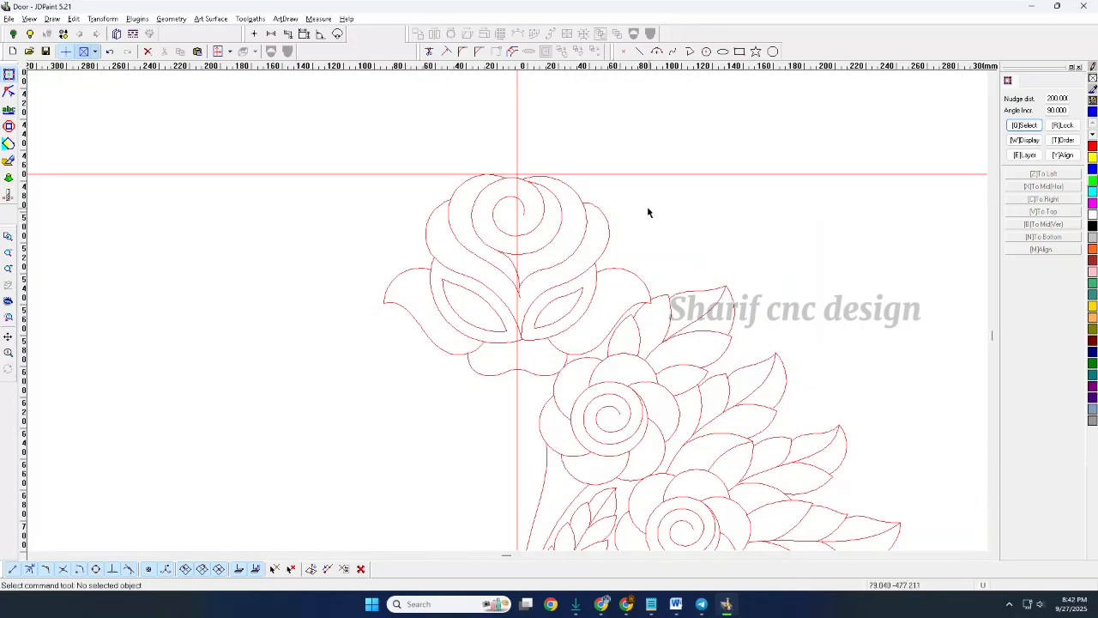
{"action": "left_click_drag", "start_coordinate": [550, 233], "coordinate": [551, 234]}
{"action": "scroll", "coordinate": [558, 215], "scroll_direction": "down", "scroll_amount": 2}
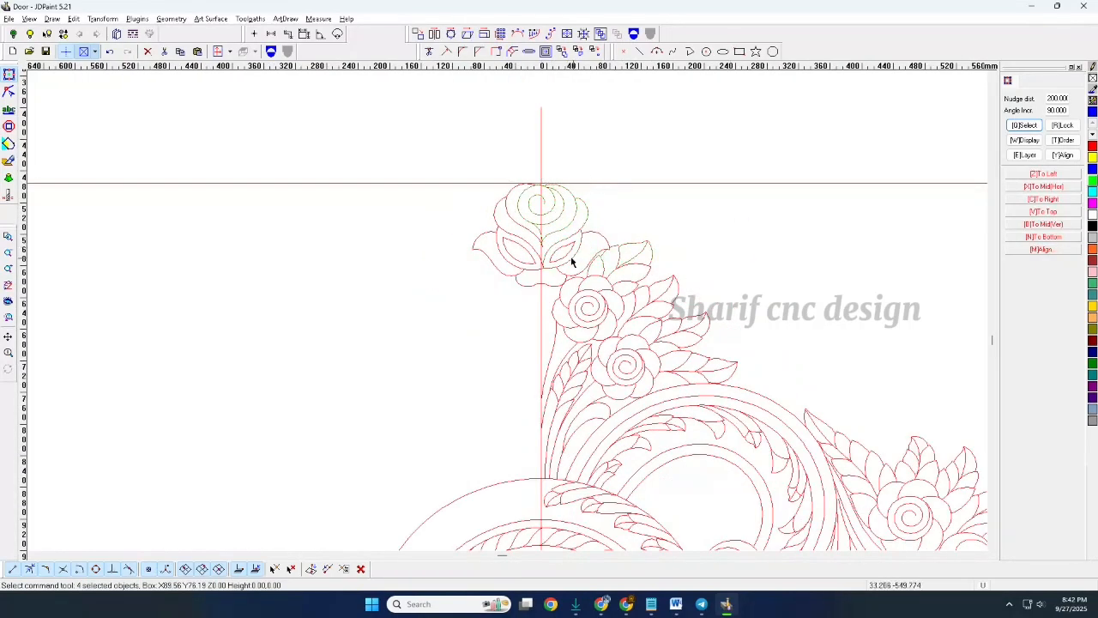
{"action": "scroll", "coordinate": [643, 333], "scroll_direction": "down", "scroll_amount": 2}
{"action": "scroll", "coordinate": [783, 290], "scroll_direction": "up", "scroll_amount": 3}
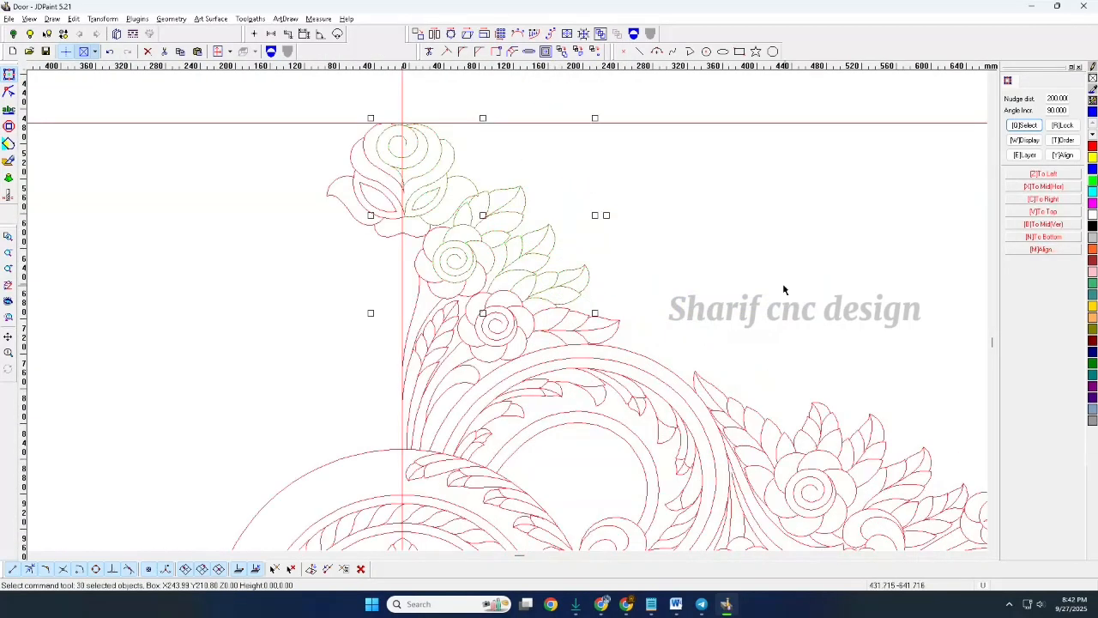
{"action": "left_click_drag", "start_coordinate": [787, 305], "coordinate": [638, 376]}
{"action": "scroll", "coordinate": [426, 252], "scroll_direction": "down", "scroll_amount": 3}
{"action": "scroll", "coordinate": [740, 344], "scroll_direction": "up", "scroll_amount": 1}
{"action": "left_click_drag", "start_coordinate": [745, 253], "coordinate": [708, 269]}
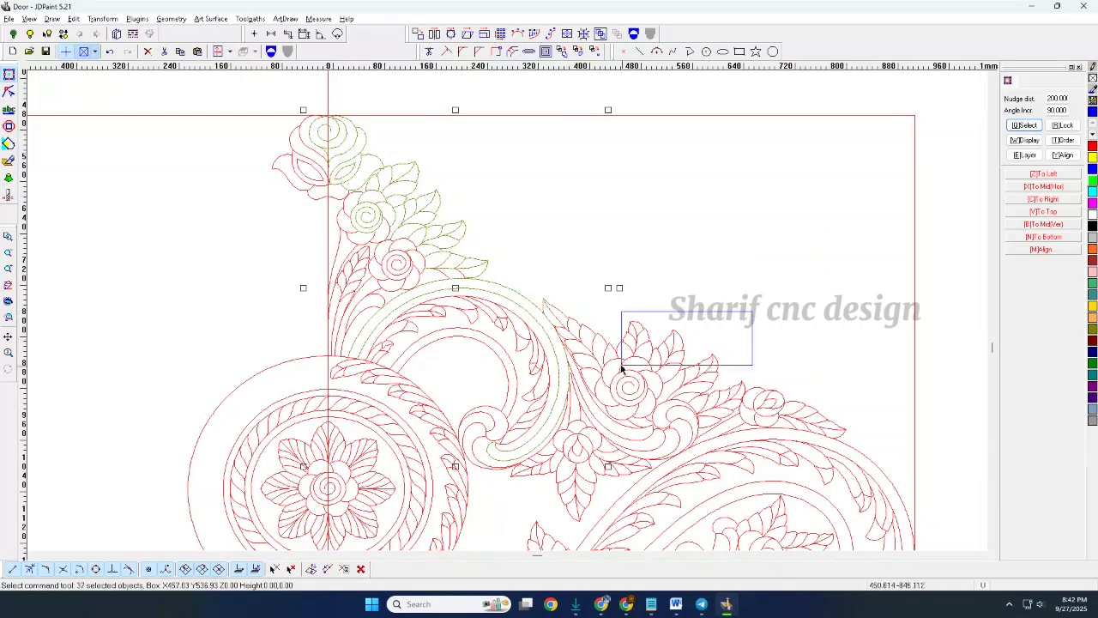
{"action": "scroll", "coordinate": [743, 424], "scroll_direction": "down", "scroll_amount": 2}
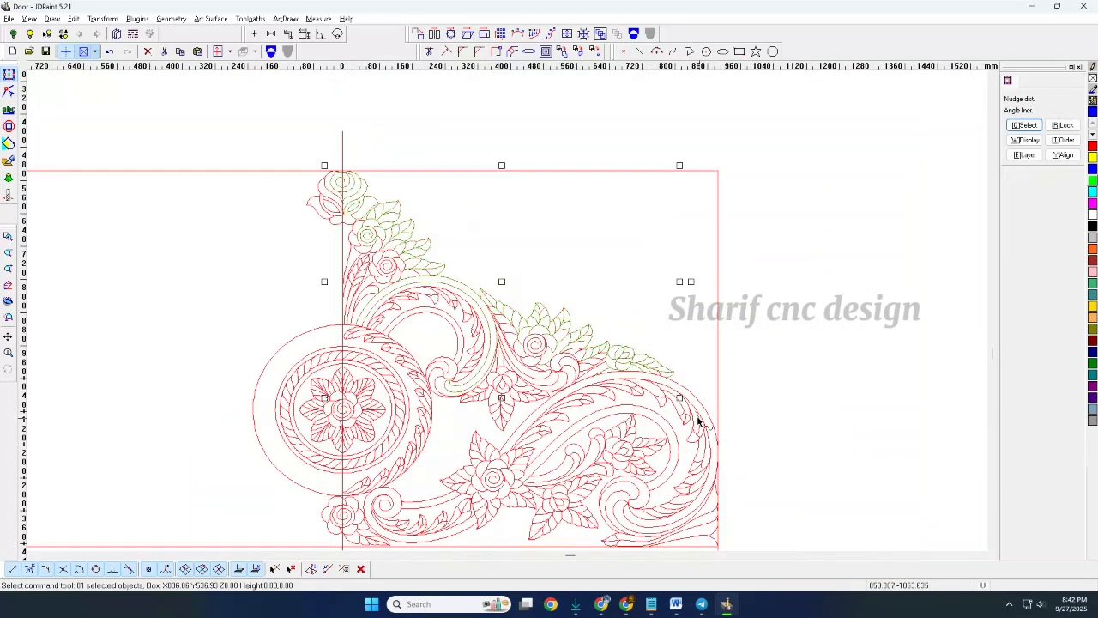
{"action": "scroll", "coordinate": [699, 417], "scroll_direction": "up", "scroll_amount": 5}
{"action": "left_click_drag", "start_coordinate": [721, 320], "coordinate": [636, 355]}
{"action": "scroll", "coordinate": [639, 292], "scroll_direction": "down", "scroll_amount": 3}
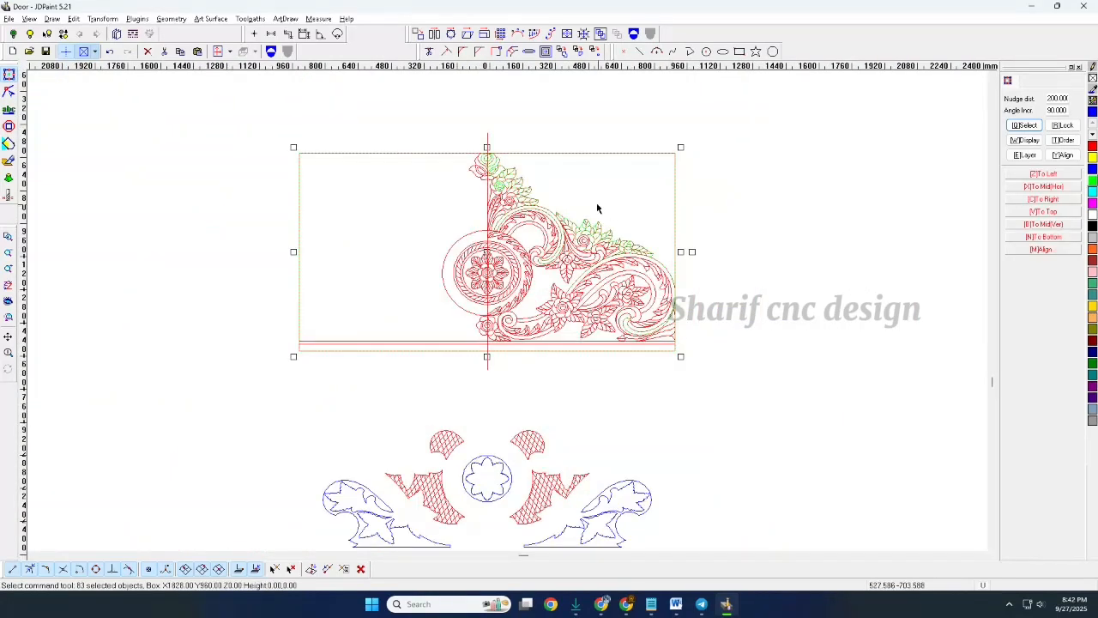
- Place a copy of the selected contour curves and frame below the lattice pieces, moving straight down in 200 mm nudges
{"action": "scroll", "coordinate": [601, 172], "scroll_direction": "down", "scroll_amount": 2}
{"action": "key", "text": "Down"}
{"action": "key", "text": "Down"}
{"action": "key", "text": "Down"}
{"action": "key", "text": "Down"}
{"action": "key", "text": "Down"}
{"action": "key", "text": "Down"}
{"action": "key", "text": "Down"}
{"action": "key", "text": "Down"}
{"action": "key", "text": "Down"}
{"action": "key", "text": "Down"}
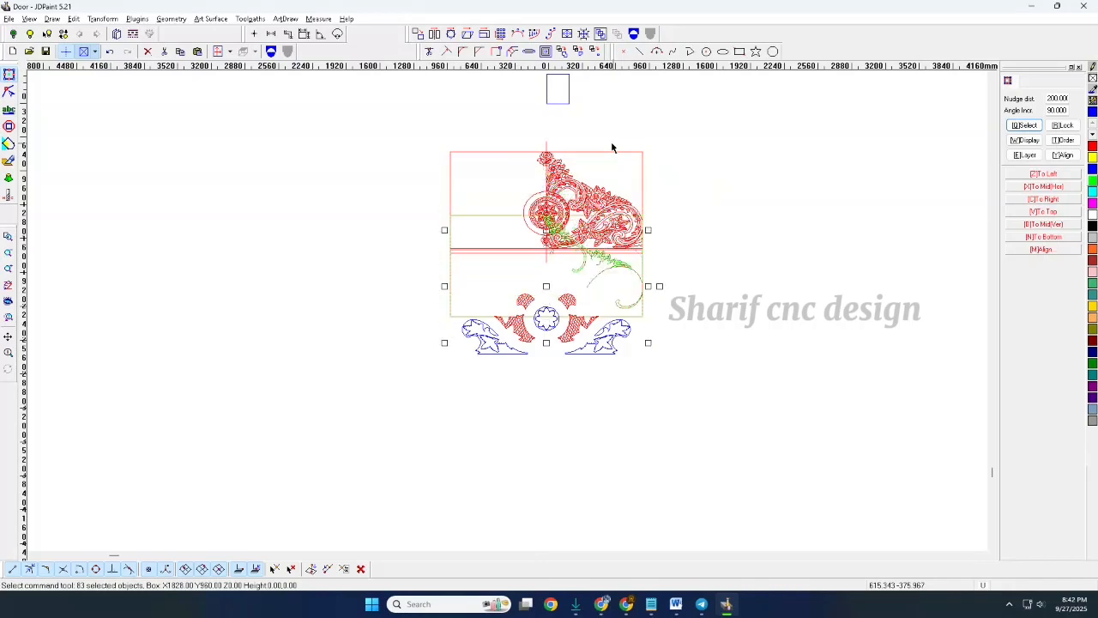
{"action": "scroll", "coordinate": [544, 362], "scroll_direction": "down", "scroll_amount": 1}
{"action": "scroll", "coordinate": [494, 468], "scroll_direction": "up", "scroll_amount": 6}
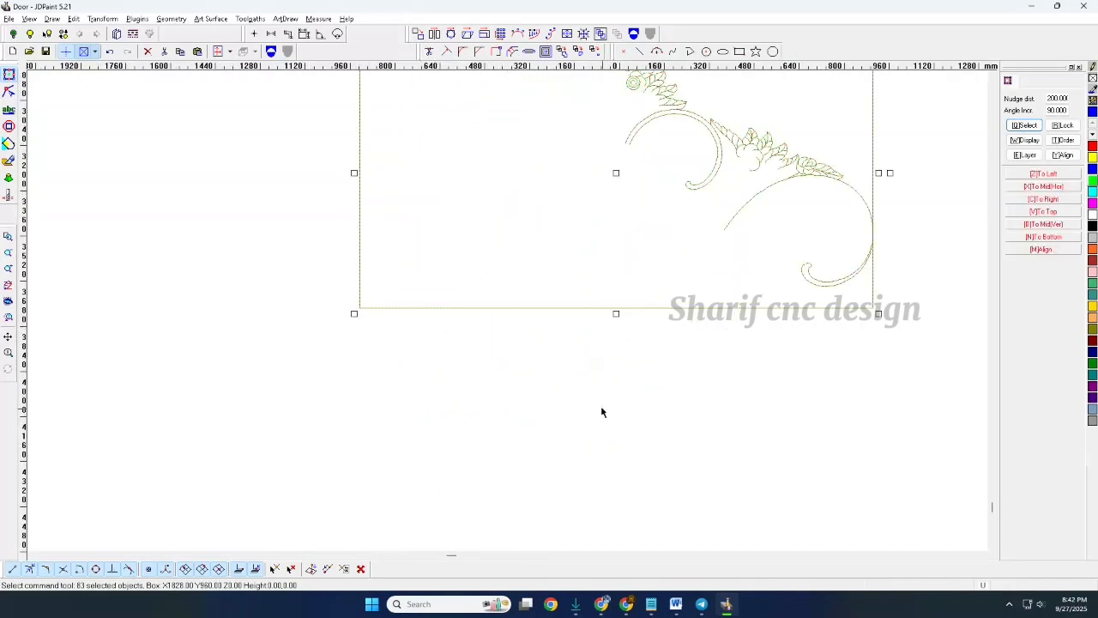
- Extend the vertical centre line downward so it runs through the copied frame and contours
{"action": "scroll", "coordinate": [601, 414], "scroll_direction": "down", "scroll_amount": 2}
{"action": "scroll", "coordinate": [672, 237], "scroll_direction": "up", "scroll_amount": 2}
{"action": "left_click_drag", "start_coordinate": [270, 266], "coordinate": [270, 268], "text": "shift"}
{"action": "scroll", "coordinate": [513, 214], "scroll_direction": "down", "scroll_amount": 4}
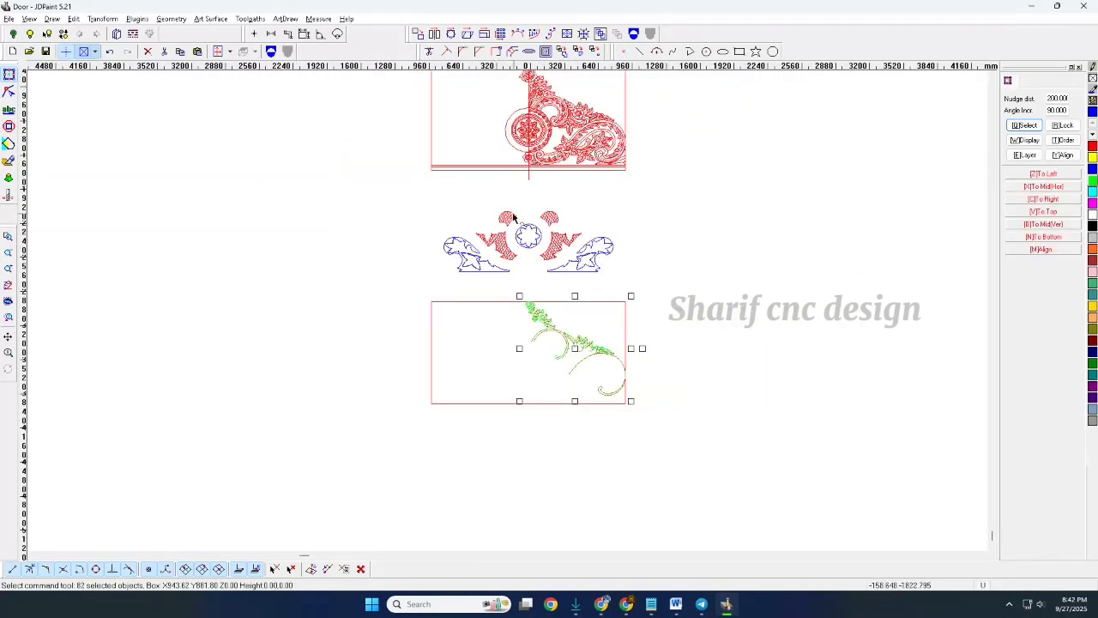
{"action": "left_click_drag", "start_coordinate": [508, 182], "coordinate": [508, 183]}
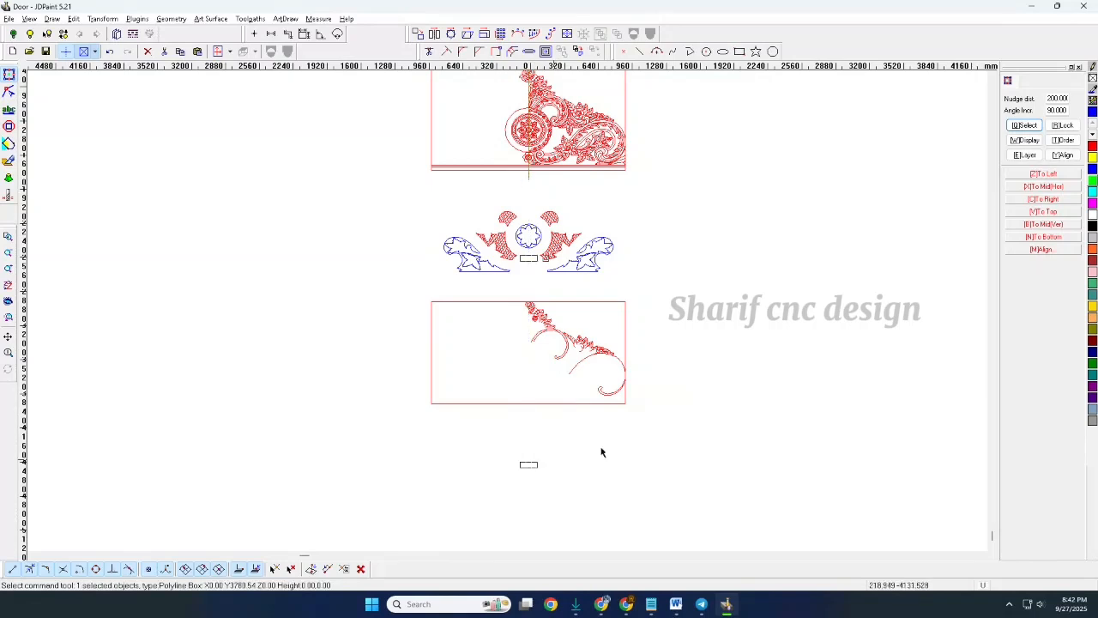
- Run Extract region on the copied contour curves together with the centre line, with inner contour generation enabled
{"action": "left_click_drag", "start_coordinate": [495, 285], "coordinate": [746, 449]}
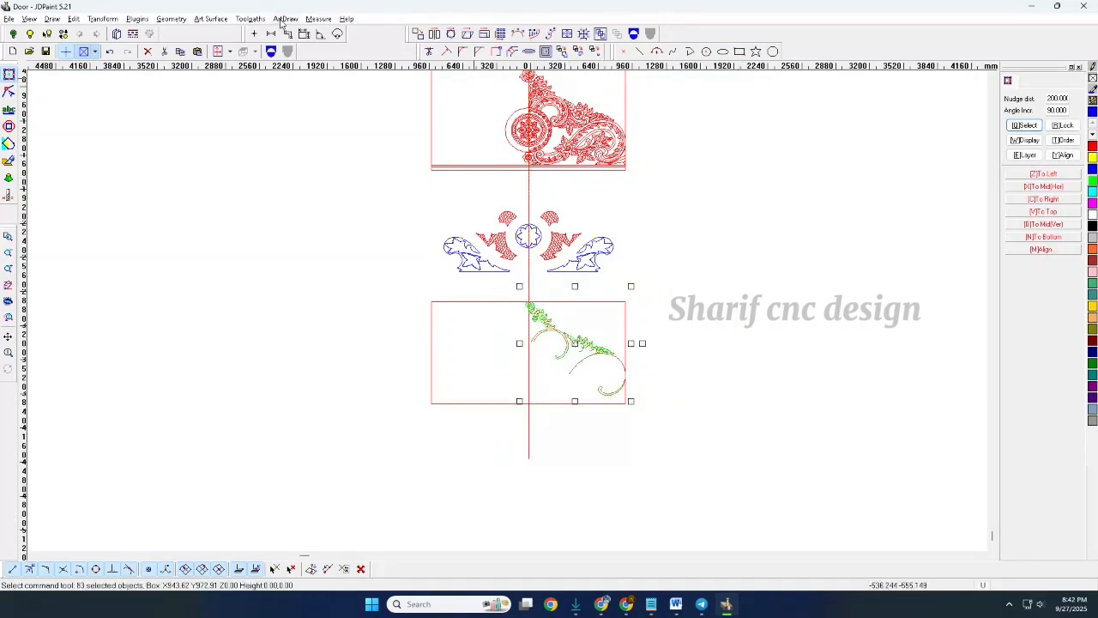
{"action": "left_click", "coordinate": [282, 21]}
{"action": "left_click", "coordinate": [326, 75]}
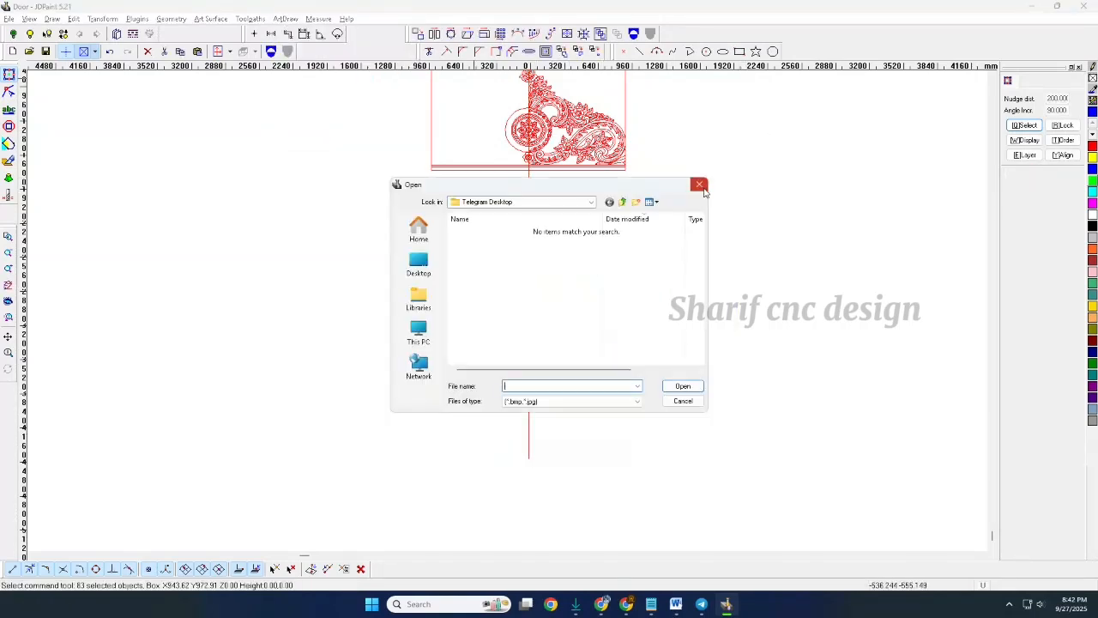
{"action": "left_click", "coordinate": [700, 184]}
{"action": "left_click", "coordinate": [285, 18]}
{"action": "left_click", "coordinate": [408, 90]}
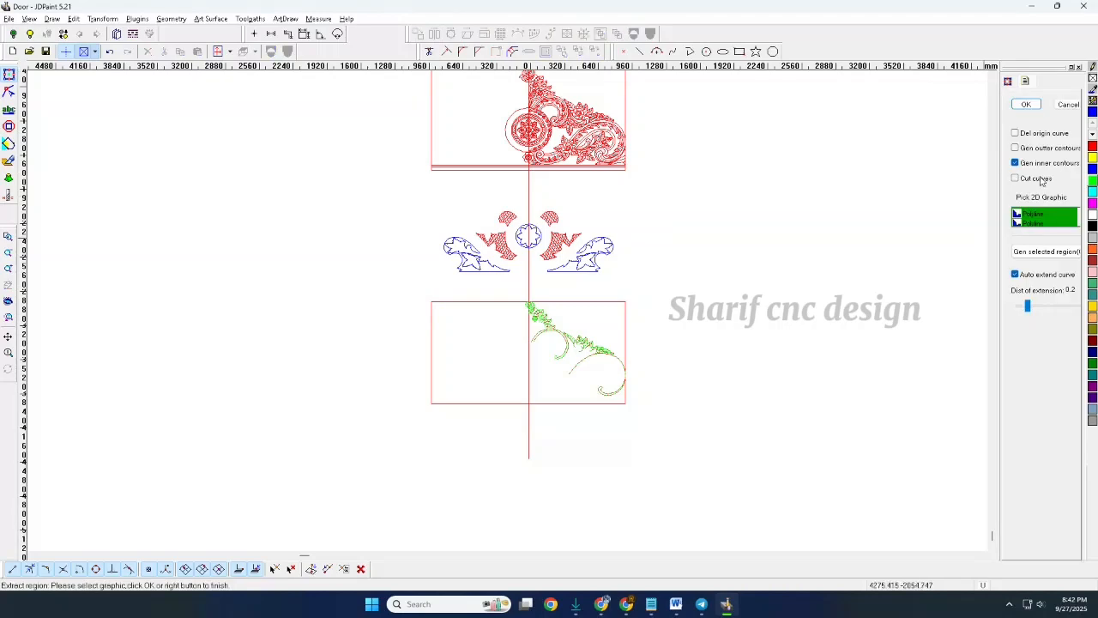
{"action": "left_click", "coordinate": [1026, 104]}
- Delete the spiral and inner petal curves of the top rose, keeping its outer contour
{"action": "scroll", "coordinate": [558, 232], "scroll_direction": "up", "scroll_amount": 6}
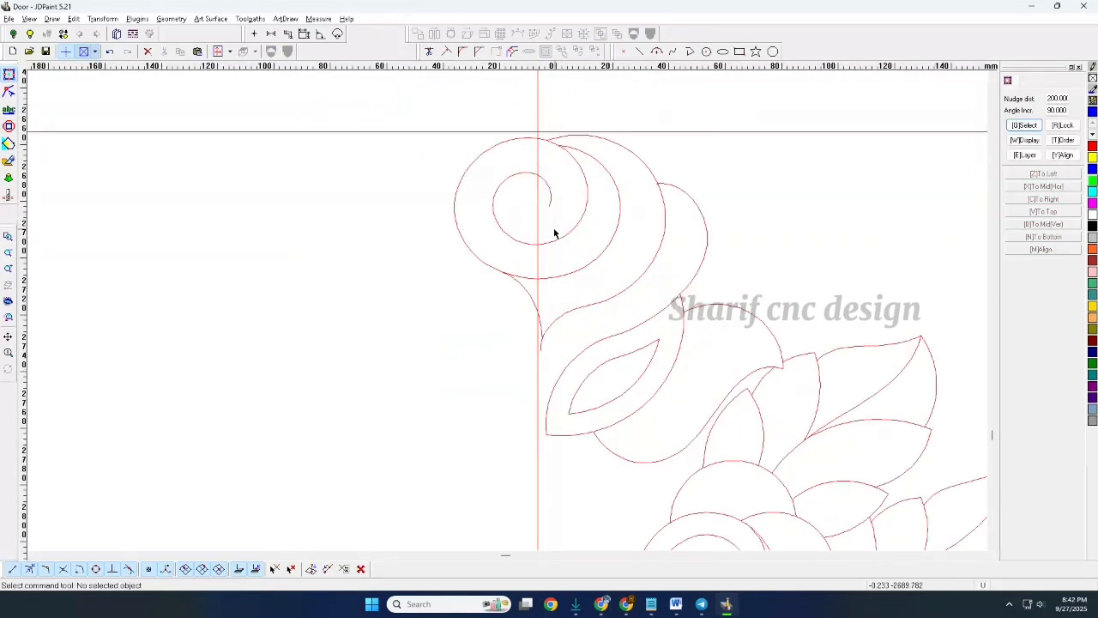
{"action": "left_click", "coordinate": [559, 240]}
{"action": "key", "text": "Delete"}
{"action": "left_click", "coordinate": [457, 196]}
{"action": "key", "text": "Delete"}
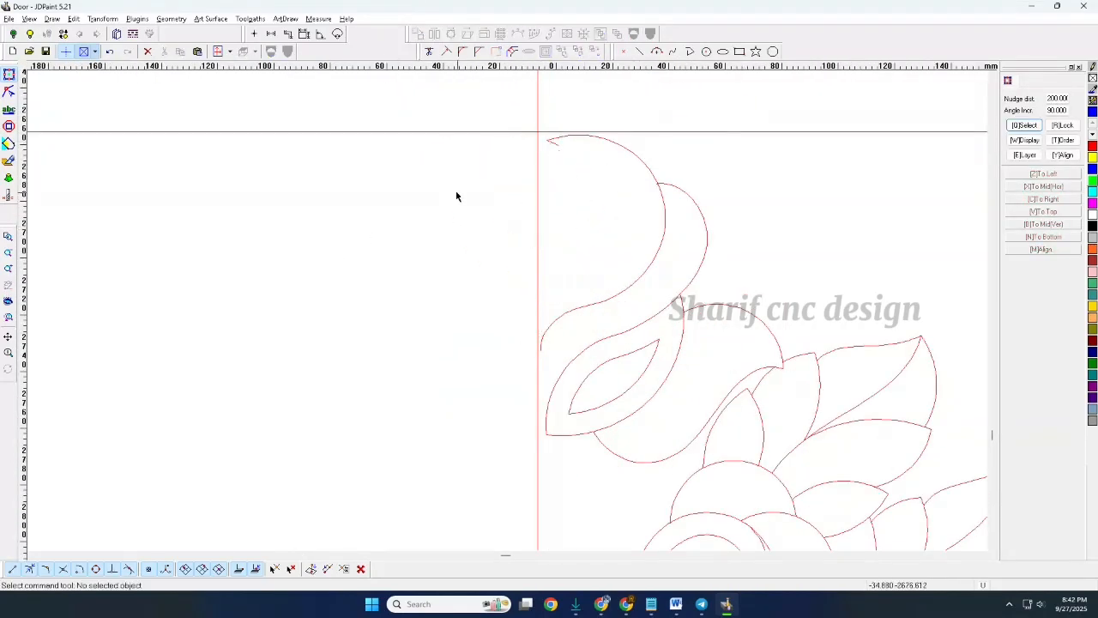
{"action": "scroll", "coordinate": [476, 146], "scroll_direction": "down", "scroll_amount": 2}
{"action": "left_click", "coordinate": [524, 128]}
{"action": "key", "text": "Delete"}
{"action": "scroll", "coordinate": [524, 128], "scroll_direction": "up", "scroll_amount": 4}
{"action": "scroll", "coordinate": [542, 152], "scroll_direction": "down", "scroll_amount": 4}
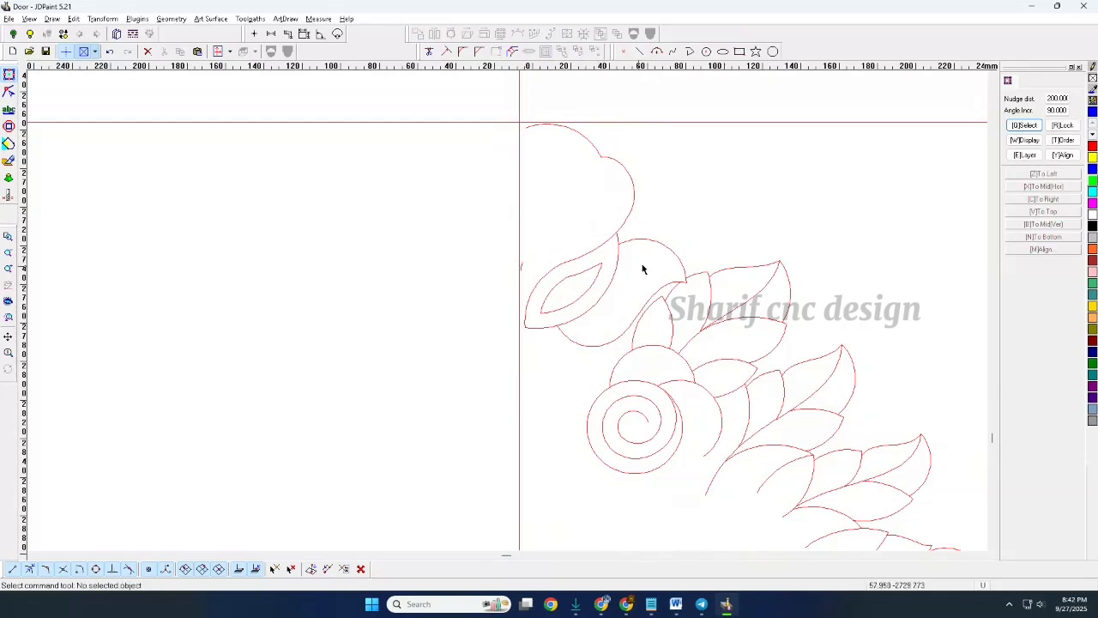
- Divide the small leaf's edge below the rose at the point where the adjoining petal arc crosses it
{"action": "scroll", "coordinate": [534, 215], "scroll_direction": "down", "scroll_amount": 1}
{"action": "left_click", "coordinate": [549, 220]}
{"action": "scroll", "coordinate": [542, 212], "scroll_direction": "up", "scroll_amount": 3}
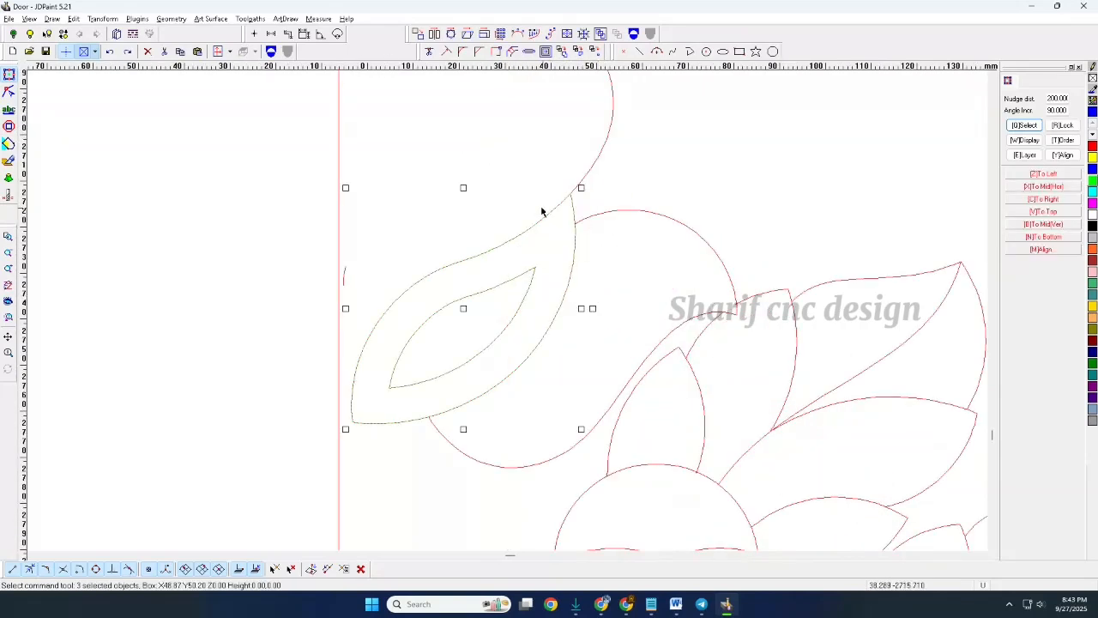
{"action": "scroll", "coordinate": [541, 212], "scroll_direction": "up", "scroll_amount": 3}
{"action": "scroll", "coordinate": [638, 377], "scroll_direction": "up", "scroll_amount": 2}
{"action": "scroll", "coordinate": [671, 409], "scroll_direction": "up", "scroll_amount": 3}
{"action": "scroll", "coordinate": [503, 164], "scroll_direction": "up", "scroll_amount": 2}
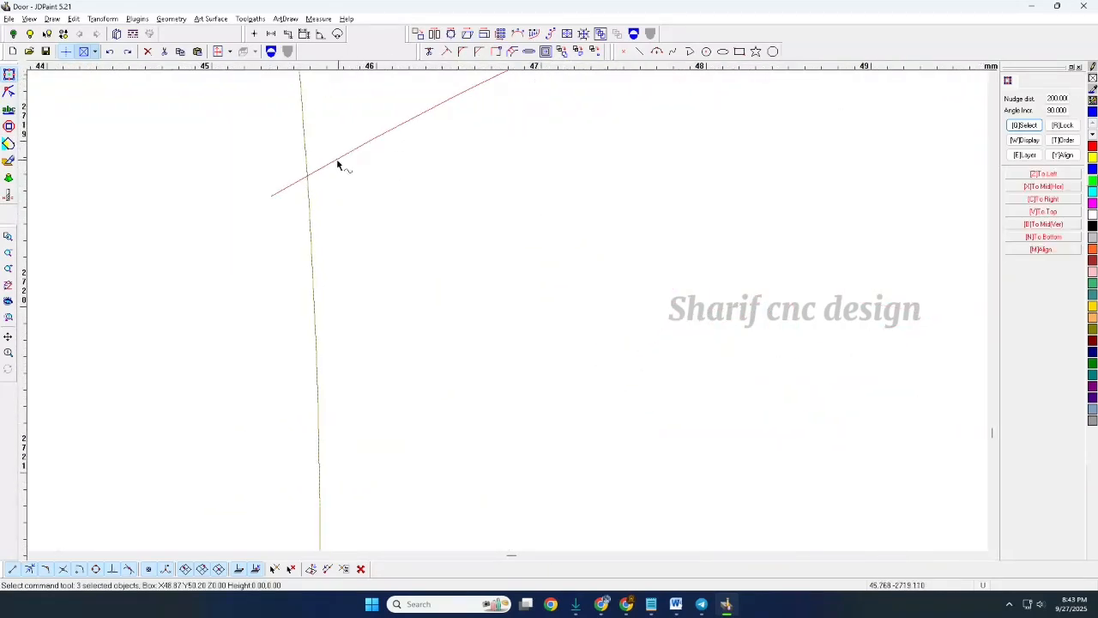
{"action": "right_click", "coordinate": [389, 175]}
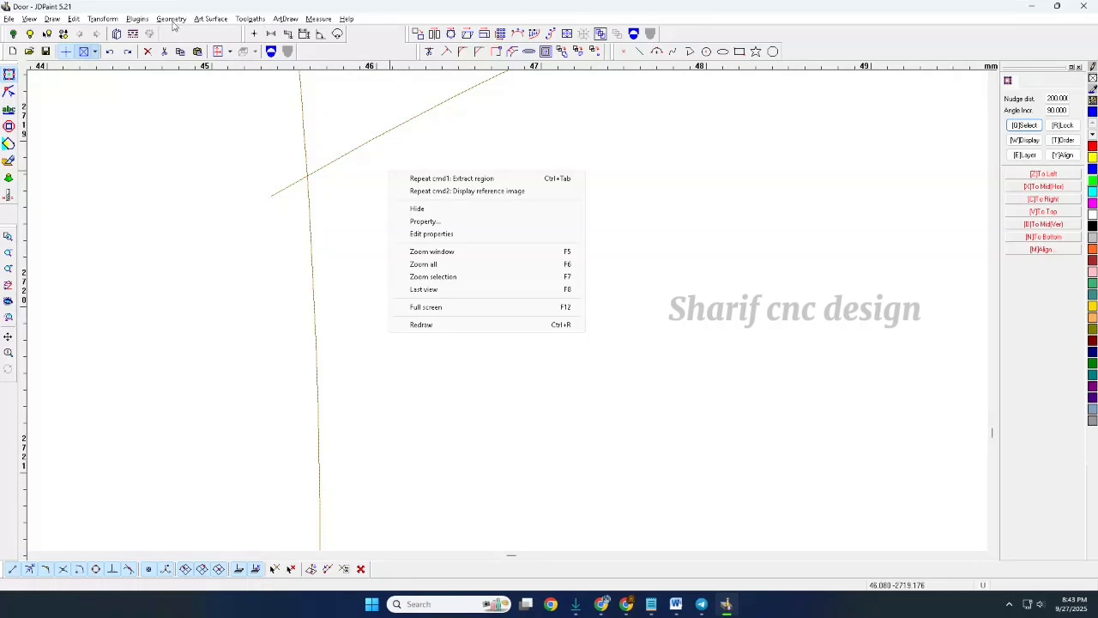
{"action": "left_click", "coordinate": [73, 18]}
{"action": "left_click", "coordinate": [123, 145]}
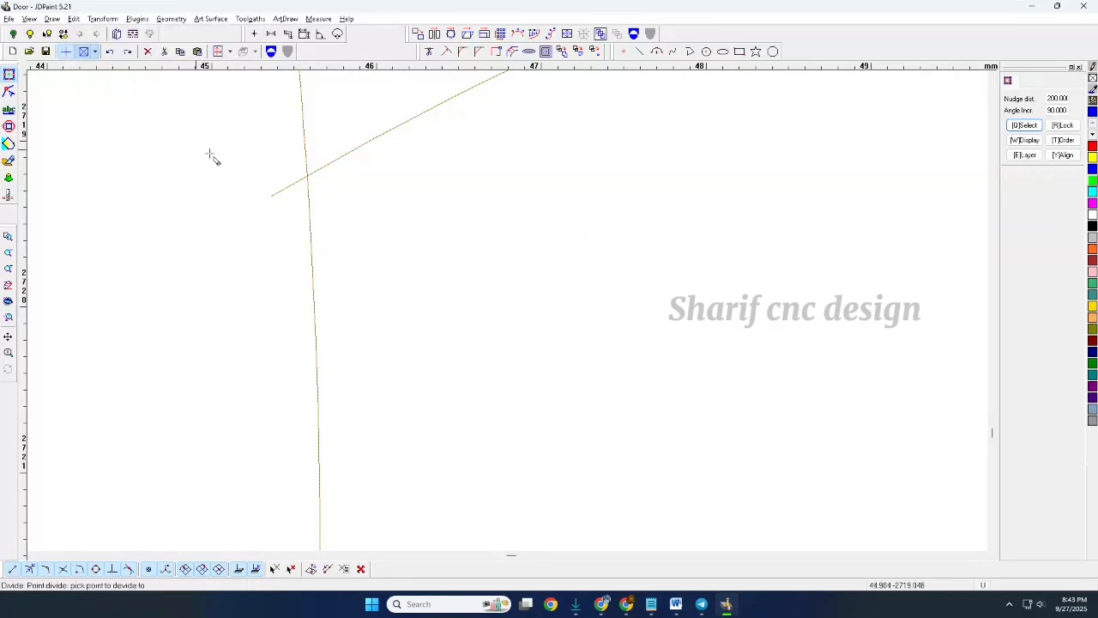
{"action": "left_click", "coordinate": [312, 178]}
- Delete the small leaf's inner outlines and the wave and petal curves just above the spiral flower
{"action": "scroll", "coordinate": [152, 387], "scroll_direction": "down", "scroll_amount": 2}
{"action": "scroll", "coordinate": [348, 130], "scroll_direction": "down", "scroll_amount": 5}
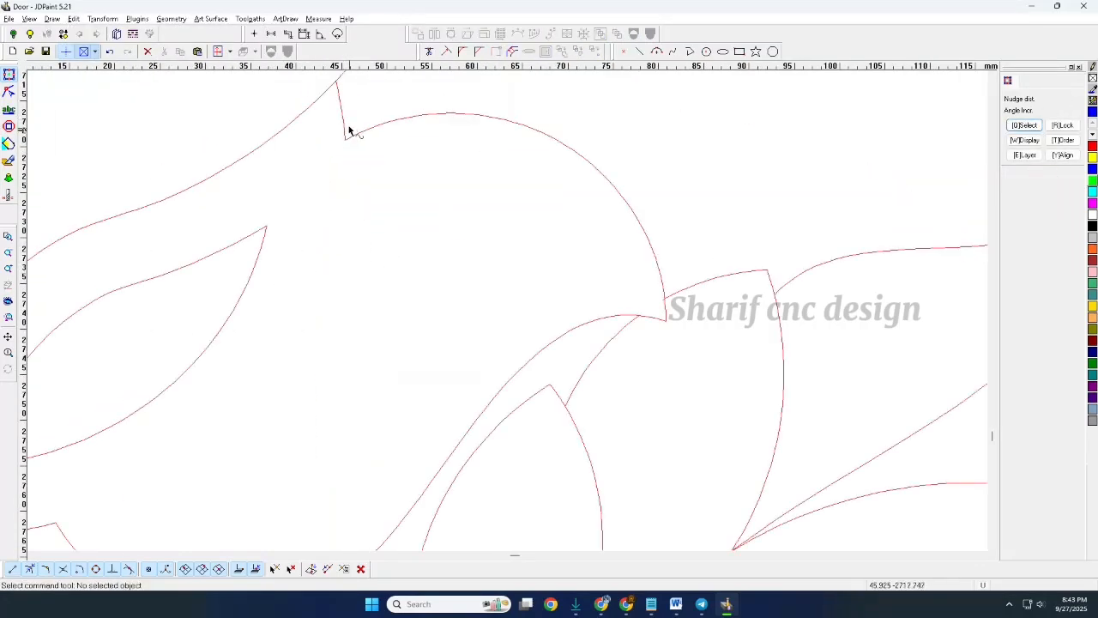
{"action": "scroll", "coordinate": [377, 188], "scroll_direction": "down", "scroll_amount": 2}
{"action": "scroll", "coordinate": [412, 204], "scroll_direction": "up", "scroll_amount": 5}
{"action": "left_click_drag", "start_coordinate": [386, 208], "coordinate": [363, 233]}
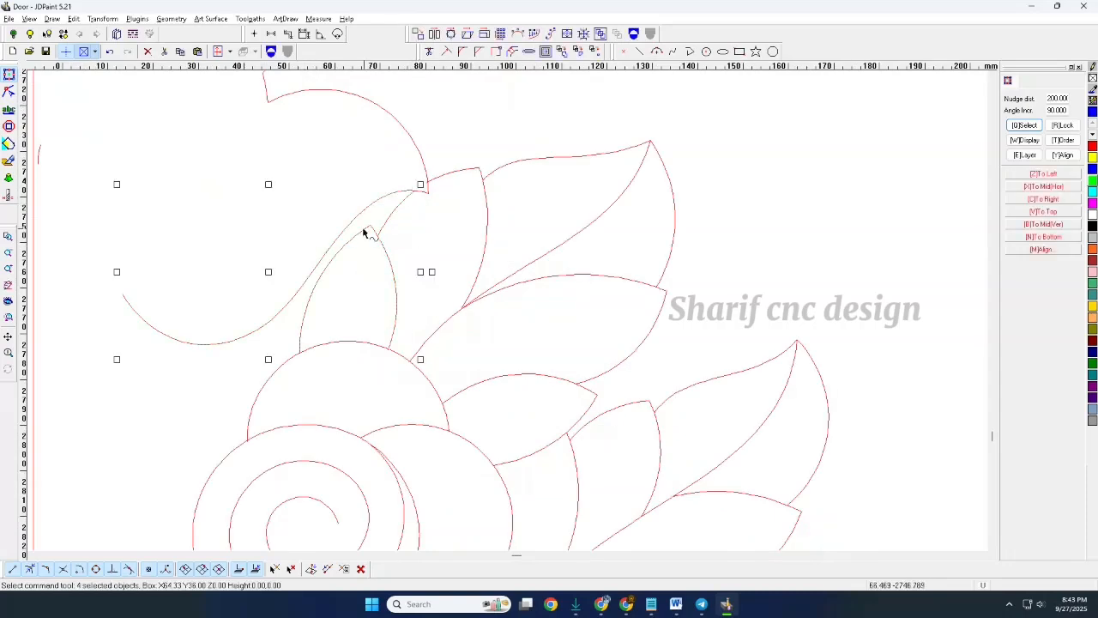
{"action": "key", "text": "Delete"}
{"action": "left_click_drag", "start_coordinate": [426, 182], "coordinate": [398, 216]}
{"action": "key", "text": "Delete"}
{"action": "key", "text": "ctrl+z"}
- Divide the petal arc where the first leaf's top edge crosses it, and remove the leftover ends inside the contour
{"action": "scroll", "coordinate": [427, 179], "scroll_direction": "up", "scroll_amount": 8}
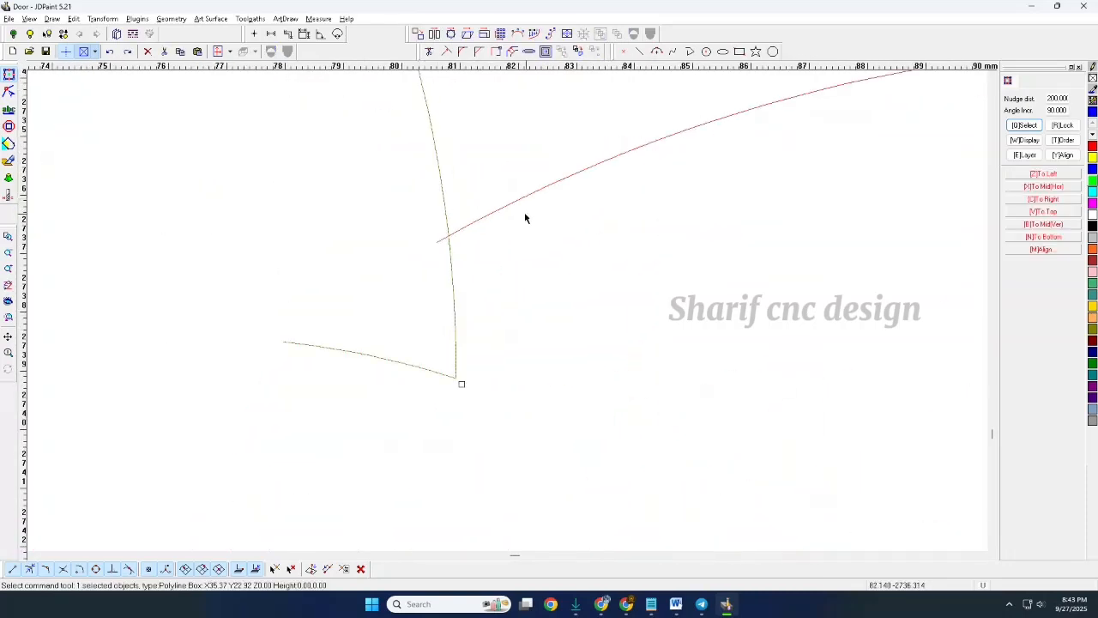
{"action": "right_click", "coordinate": [520, 242]}
{"action": "left_click", "coordinate": [552, 249]}
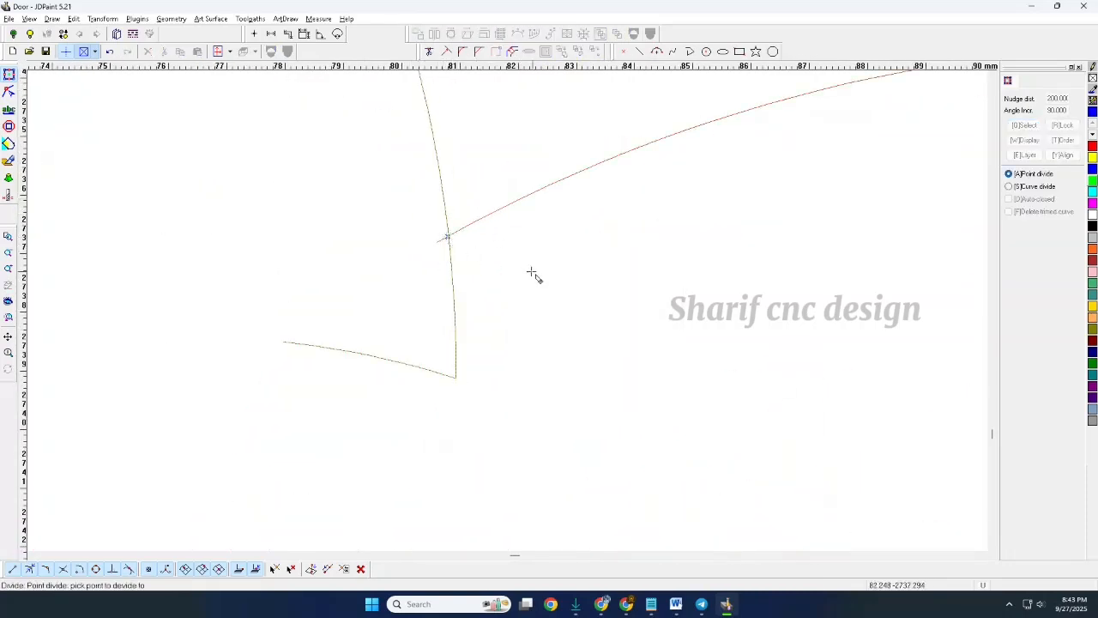
{"action": "key", "text": "Escape"}
{"action": "left_click_drag", "start_coordinate": [158, 196], "coordinate": [515, 403]}
{"action": "scroll", "coordinate": [326, 221], "scroll_direction": "down", "scroll_amount": 6}
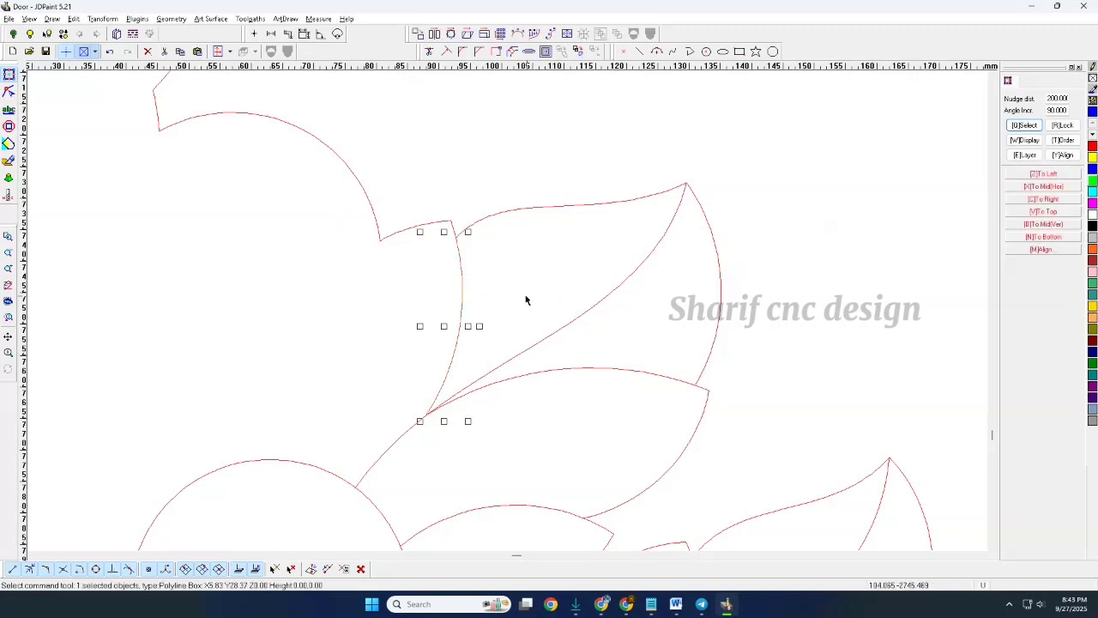
- Delete the inner edge and vein lines of the first leaf cluster, keeping its outer contour
{"action": "key", "text": "Delete"}
{"action": "left_click_drag", "start_coordinate": [592, 290], "coordinate": [539, 380]}
{"action": "key", "text": "Delete"}
{"action": "scroll", "coordinate": [545, 244], "scroll_direction": "down", "scroll_amount": 5}
- Divide the petal beside the spiral flower where the leaf's lower edge crosses it, and delete the overlapping stub
{"action": "left_click_drag", "start_coordinate": [552, 272], "coordinate": [483, 328]}
{"action": "scroll", "coordinate": [563, 367], "scroll_direction": "up", "scroll_amount": 7}
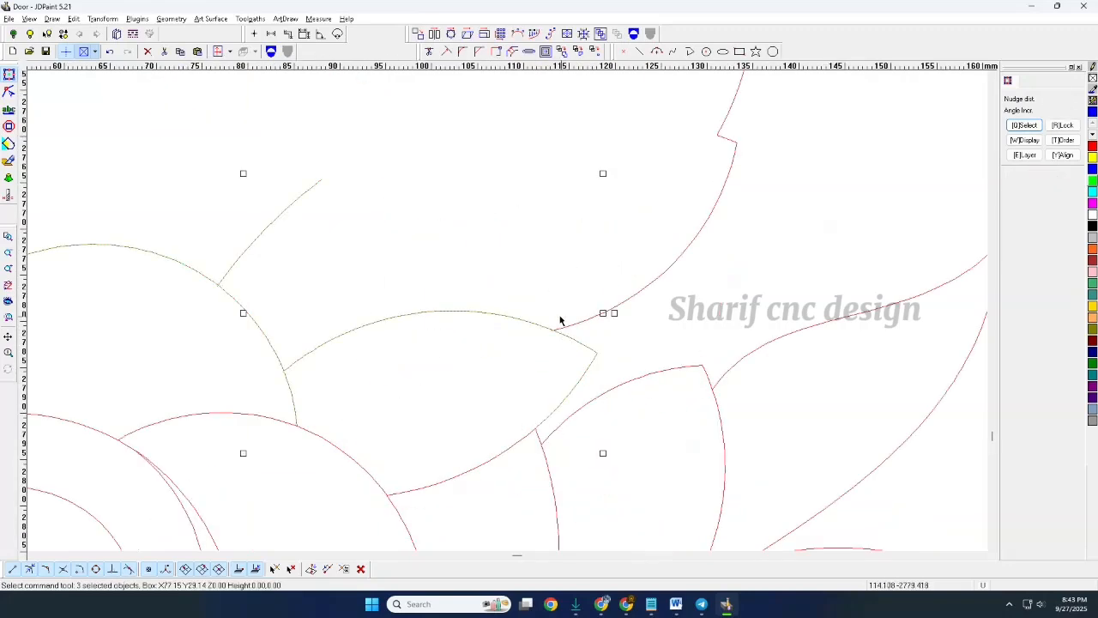
{"action": "scroll", "coordinate": [555, 324], "scroll_direction": "up", "scroll_amount": 8}
{"action": "left_click_drag", "start_coordinate": [558, 337], "coordinate": [506, 490]}
{"action": "right_click", "coordinate": [535, 341]}
{"action": "left_click", "coordinate": [578, 351]}
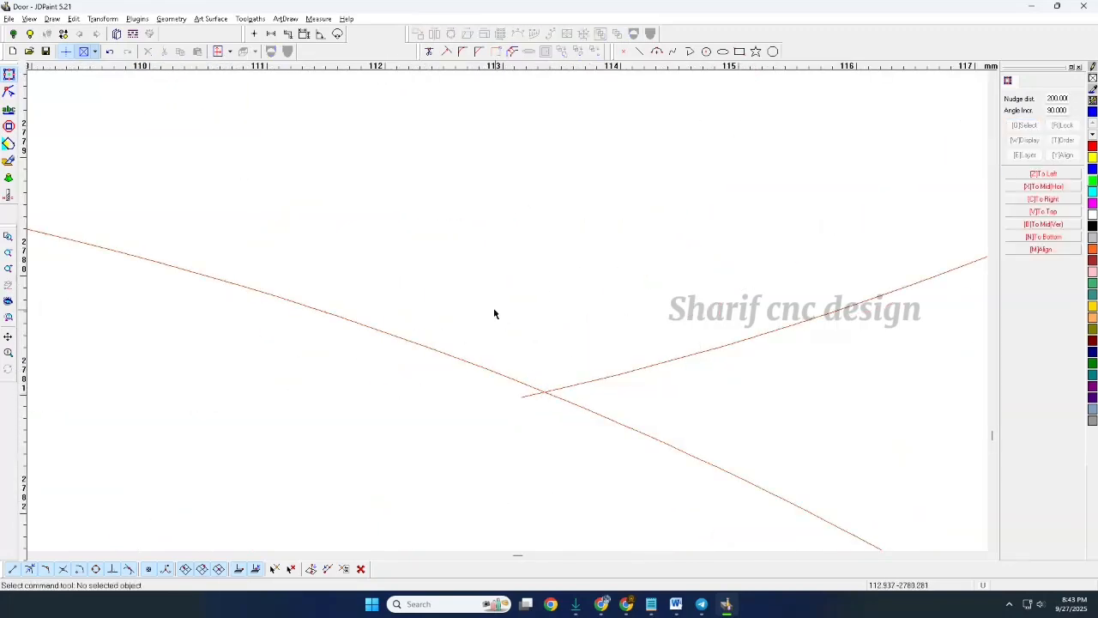
{"action": "left_click_drag", "start_coordinate": [494, 314], "coordinate": [558, 421]}
{"action": "key", "text": "Delete"}
- Delete the inner part of the divided petal and the circles and spiral of the flower beside it
{"action": "left_click_drag", "start_coordinate": [454, 302], "coordinate": [375, 410]}
{"action": "key", "text": "Delete"}
{"action": "scroll", "coordinate": [528, 244], "scroll_direction": "down", "scroll_amount": 11}
{"action": "left_click_drag", "start_coordinate": [370, 204], "coordinate": [292, 330]}
{"action": "key", "text": "Delete"}
{"action": "scroll", "coordinate": [549, 307], "scroll_direction": "down", "scroll_amount": 3}
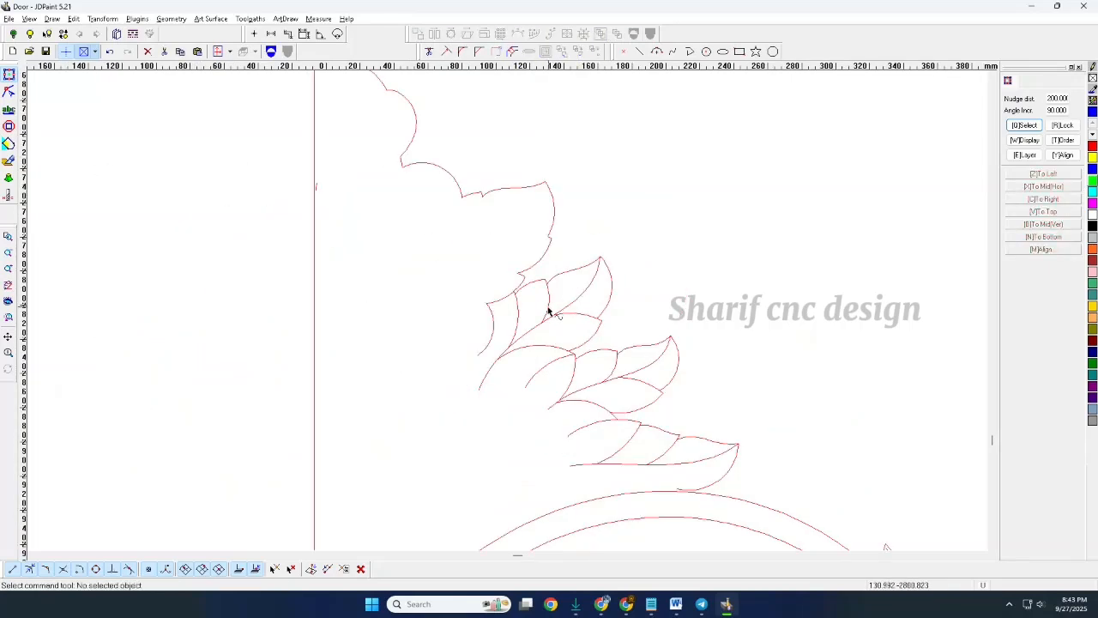
- Delete the inner curves at the base of the second leaf cluster
{"action": "scroll", "coordinate": [525, 309], "scroll_direction": "up", "scroll_amount": 4}
{"action": "left_click_drag", "start_coordinate": [525, 310], "coordinate": [368, 379]}
{"action": "key", "text": "Delete"}
{"action": "left_click_drag", "start_coordinate": [515, 289], "coordinate": [464, 302]}
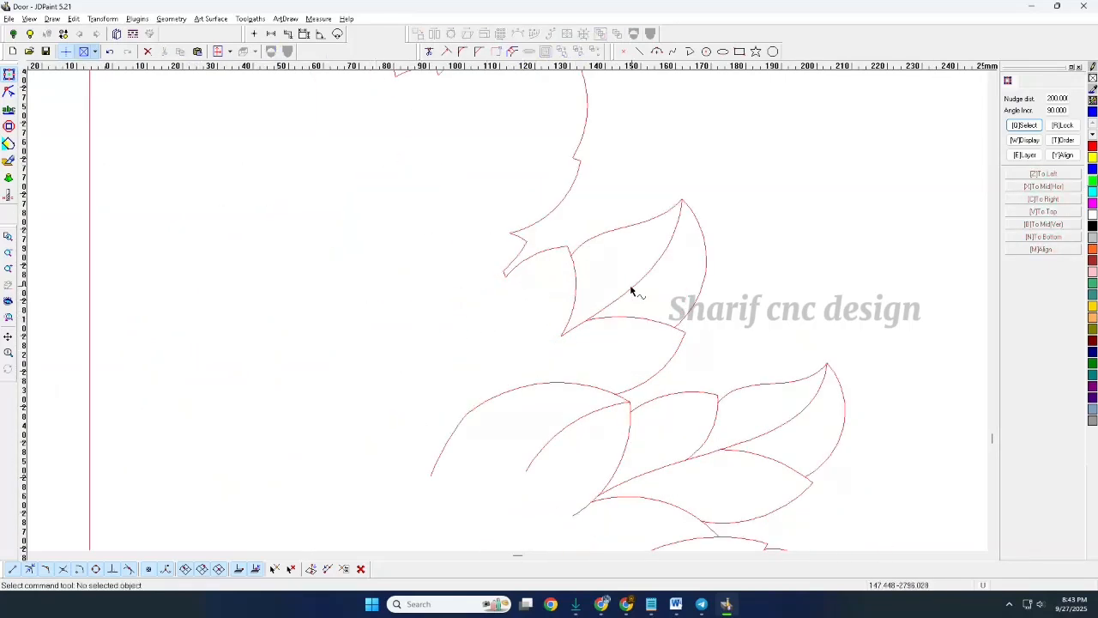
- Delete the inner edges and central vein of the second cluster's large leaf, keeping its outer outline and the arc below
{"action": "left_click_drag", "start_coordinate": [584, 342], "coordinate": [532, 392]}
{"action": "key", "text": "Delete"}
{"action": "key", "text": "ctrl+z"}
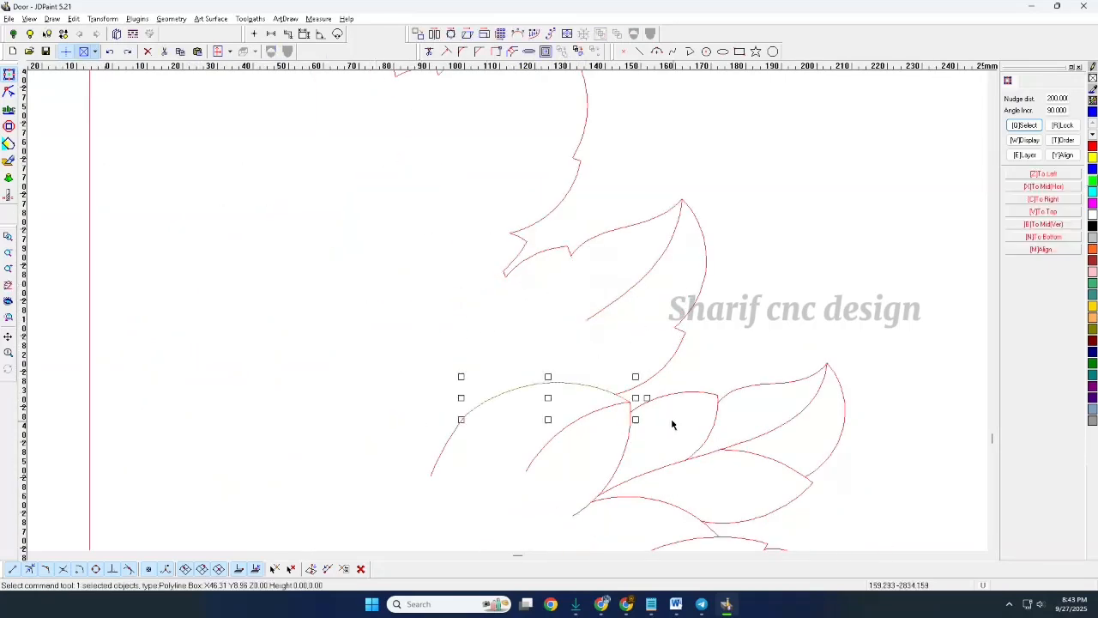
{"action": "scroll", "coordinate": [650, 394], "scroll_direction": "up", "scroll_amount": 3}
{"action": "left_click_drag", "start_coordinate": [630, 252], "coordinate": [533, 258]}
{"action": "scroll", "coordinate": [533, 255], "scroll_direction": "down", "scroll_amount": 2}
{"action": "key", "text": "Delete"}
- Divide the long arc where the second cluster's lower edge crosses it, and delete the stub and the inner arcs
{"action": "scroll", "coordinate": [543, 401], "scroll_direction": "up", "scroll_amount": 4}
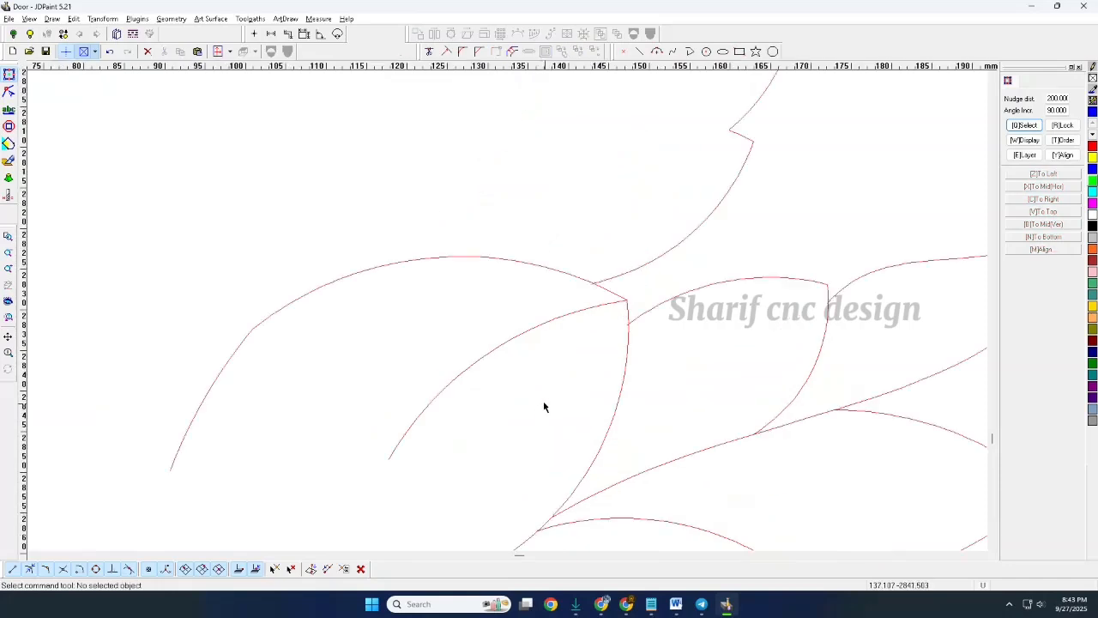
{"action": "scroll", "coordinate": [623, 248], "scroll_direction": "up", "scroll_amount": 6}
{"action": "scroll", "coordinate": [559, 351], "scroll_direction": "up", "scroll_amount": 4}
{"action": "left_click_drag", "start_coordinate": [625, 449], "coordinate": [458, 290]}
{"action": "key", "text": "d"}
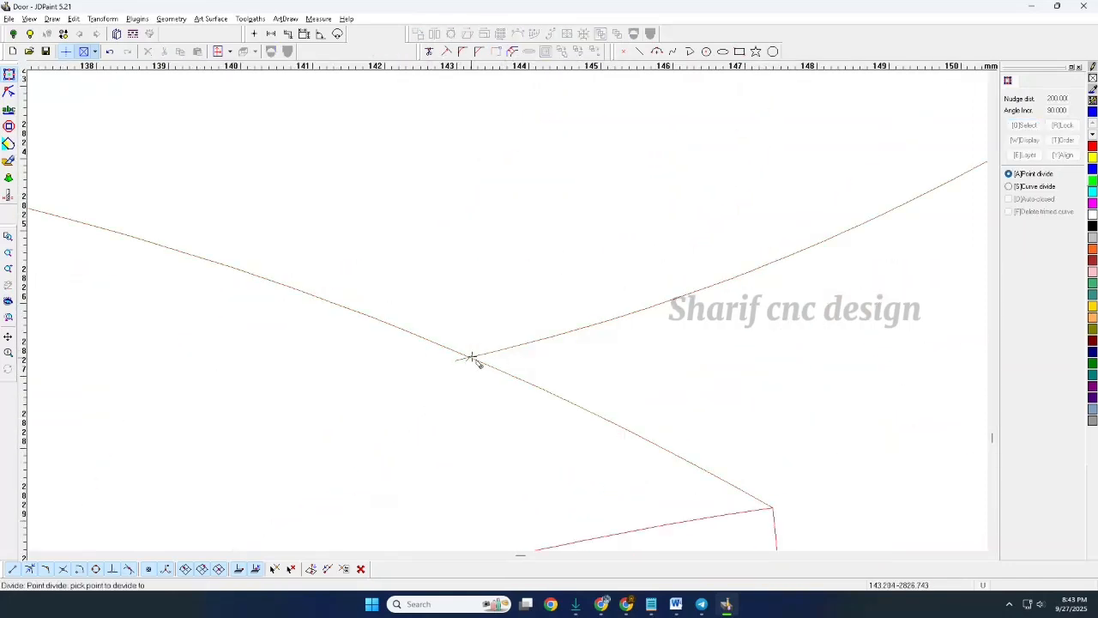
{"action": "left_click", "coordinate": [471, 357]}
{"action": "left_click_drag", "start_coordinate": [438, 374], "coordinate": [401, 225]}
{"action": "key", "text": "Delete"}
{"action": "key", "text": "Delete"}
{"action": "scroll", "coordinate": [401, 220], "scroll_direction": "down", "scroll_amount": 7}
{"action": "left_click_drag", "start_coordinate": [357, 258], "coordinate": [312, 347]}
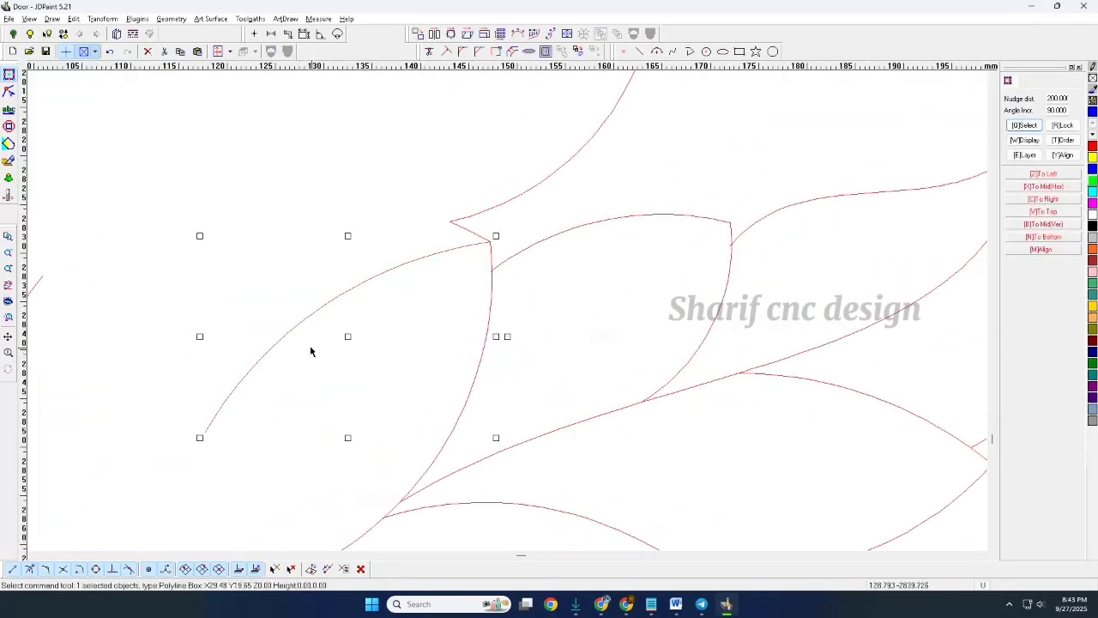
{"action": "key", "text": "Delete"}
- Divide the third cluster's near-vertical edge where the small leaf's top edge crosses it, and delete the stub and inner part
{"action": "scroll", "coordinate": [519, 243], "scroll_direction": "down", "scroll_amount": 3}
{"action": "left_click", "coordinate": [476, 263]}
{"action": "scroll", "coordinate": [475, 263], "scroll_direction": "up", "scroll_amount": 3}
{"action": "scroll", "coordinate": [477, 265], "scroll_direction": "up", "scroll_amount": 4}
{"action": "left_click_drag", "start_coordinate": [562, 264], "coordinate": [499, 298]}
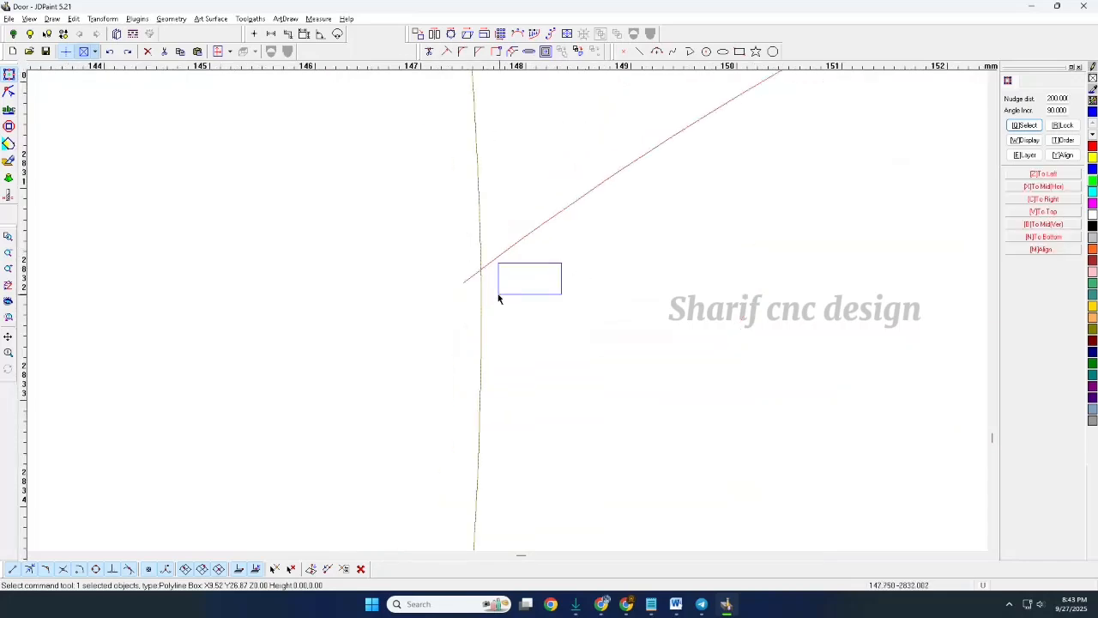
{"action": "left_click", "coordinate": [480, 270]}
{"action": "left_click_drag", "start_coordinate": [421, 256], "coordinate": [471, 294]}
{"action": "key", "text": "Delete"}
{"action": "scroll", "coordinate": [635, 324], "scroll_direction": "down", "scroll_amount": 3}
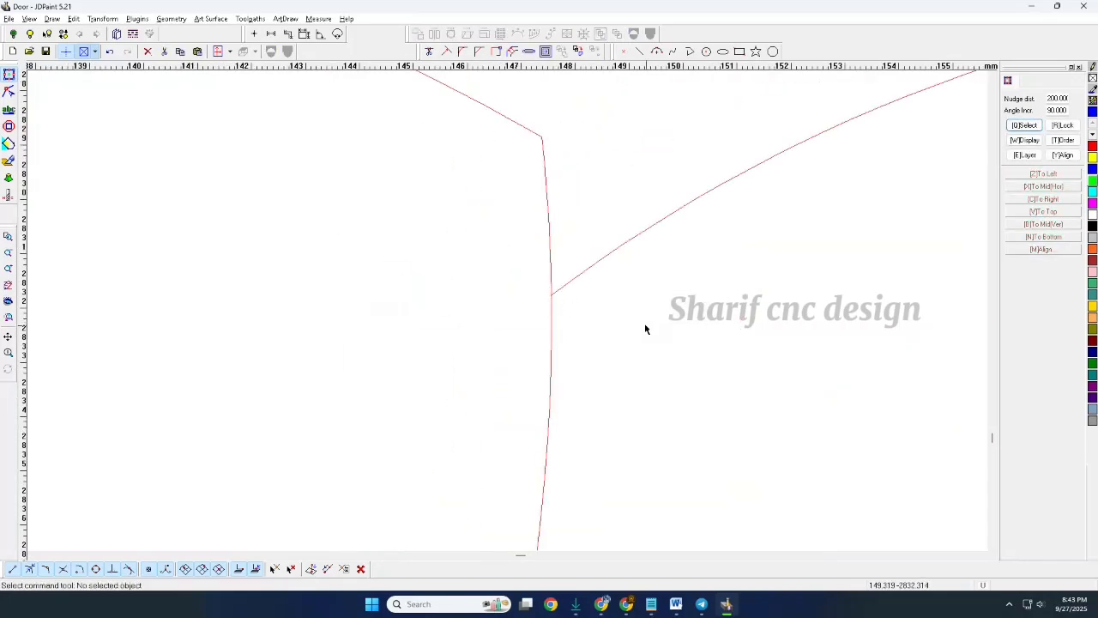
{"action": "left_click_drag", "start_coordinate": [645, 326], "coordinate": [498, 378]}
{"action": "key", "text": "Delete"}
- Cut the large leaf's top edge where it crosses the third cluster's small leaf, and delete the overlapping stub
{"action": "scroll", "coordinate": [377, 275], "scroll_direction": "down", "scroll_amount": 8}
{"action": "left_click_drag", "start_coordinate": [608, 291], "coordinate": [504, 362]}
{"action": "scroll", "coordinate": [679, 247], "scroll_direction": "down", "scroll_amount": 3}
{"action": "scroll", "coordinate": [639, 244], "scroll_direction": "up", "scroll_amount": 11}
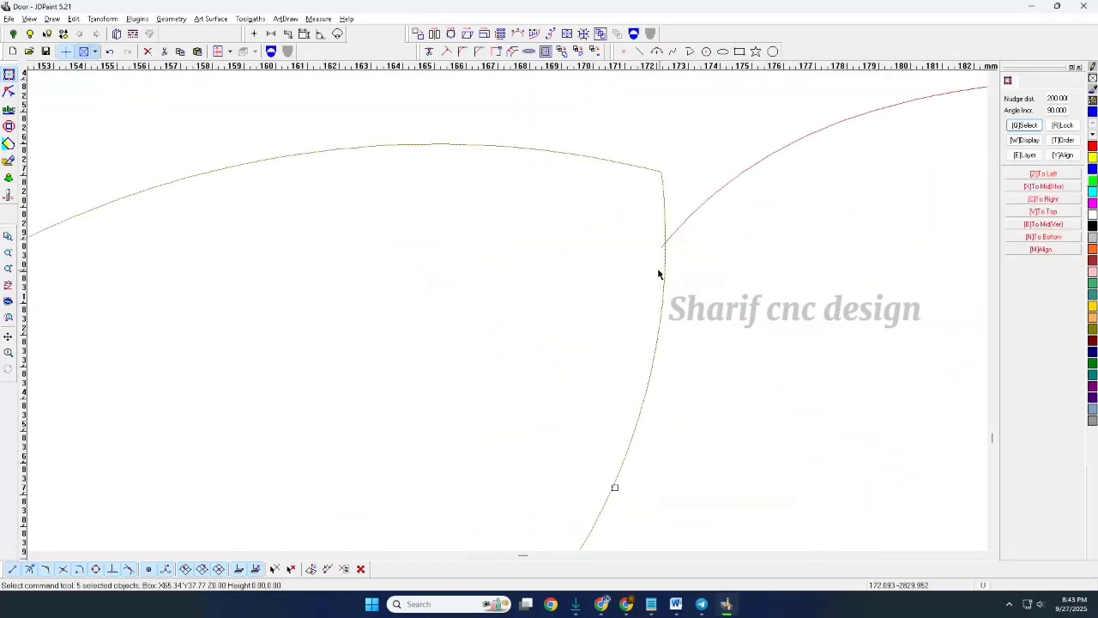
{"action": "key", "text": "space"}
{"action": "left_click", "coordinate": [668, 217]}
{"action": "left_click_drag", "start_coordinate": [583, 170], "coordinate": [818, 322]}
{"action": "key", "text": "Delete"}
{"action": "scroll", "coordinate": [418, 319], "scroll_direction": "down", "scroll_amount": 6}
{"action": "key", "text": "ctrl+z"}
- Divide the third cluster's small leaf edge at its junction with the large leaf's top edge
{"action": "scroll", "coordinate": [480, 317], "scroll_direction": "up", "scroll_amount": 8}
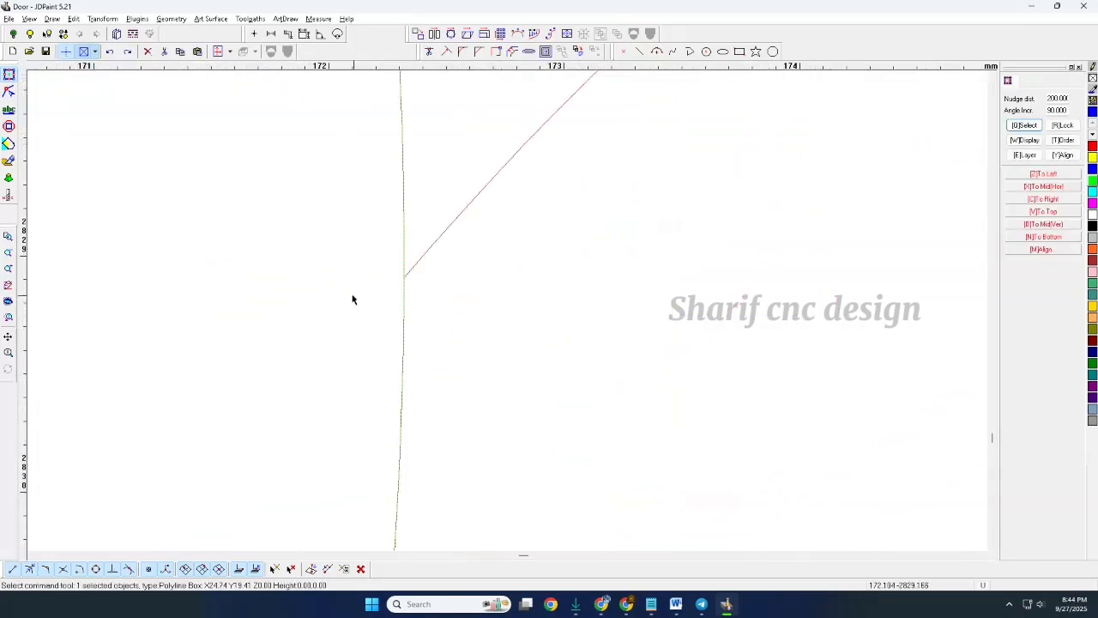
{"action": "right_click", "coordinate": [462, 298]}
{"action": "left_click", "coordinate": [527, 306]}
{"action": "left_click", "coordinate": [405, 279]}
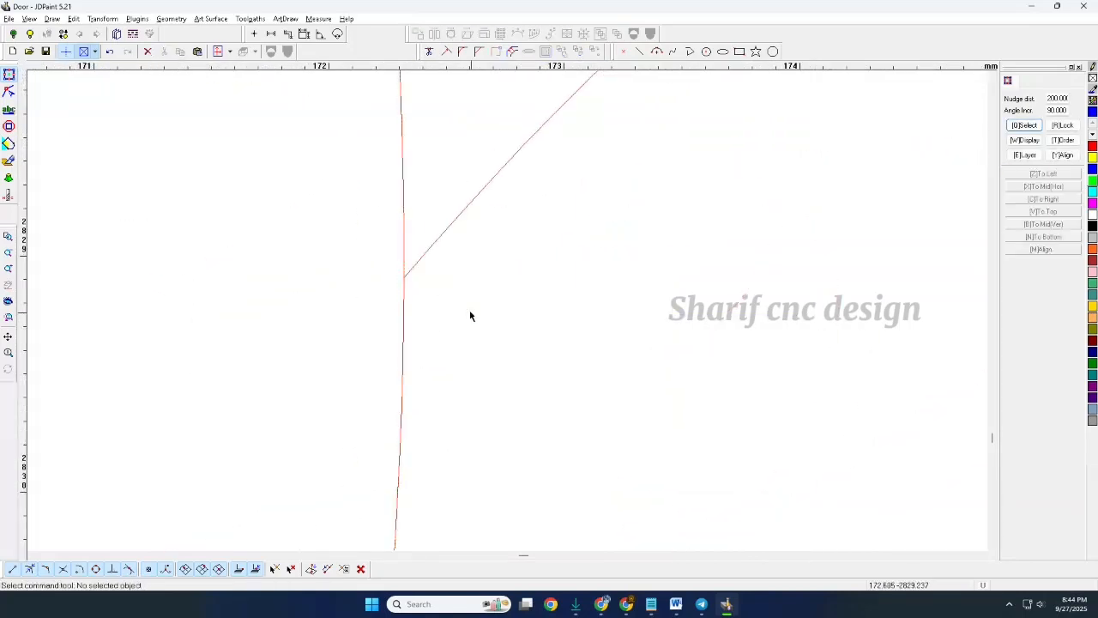
{"action": "scroll", "coordinate": [424, 258], "scroll_direction": "down", "scroll_amount": 8}
{"action": "scroll", "coordinate": [467, 95], "scroll_direction": "down", "scroll_amount": 3}
- Delete the inner edges and vein of the third leaf cluster, keeping the outer outline and the arc beneath it
{"action": "left_click_drag", "start_coordinate": [532, 212], "coordinate": [315, 321]}
{"action": "key", "text": "Delete"}
{"action": "scroll", "coordinate": [538, 275], "scroll_direction": "down", "scroll_amount": 3}
{"action": "key", "text": "Delete"}
{"action": "key", "text": "ctrl+z"}
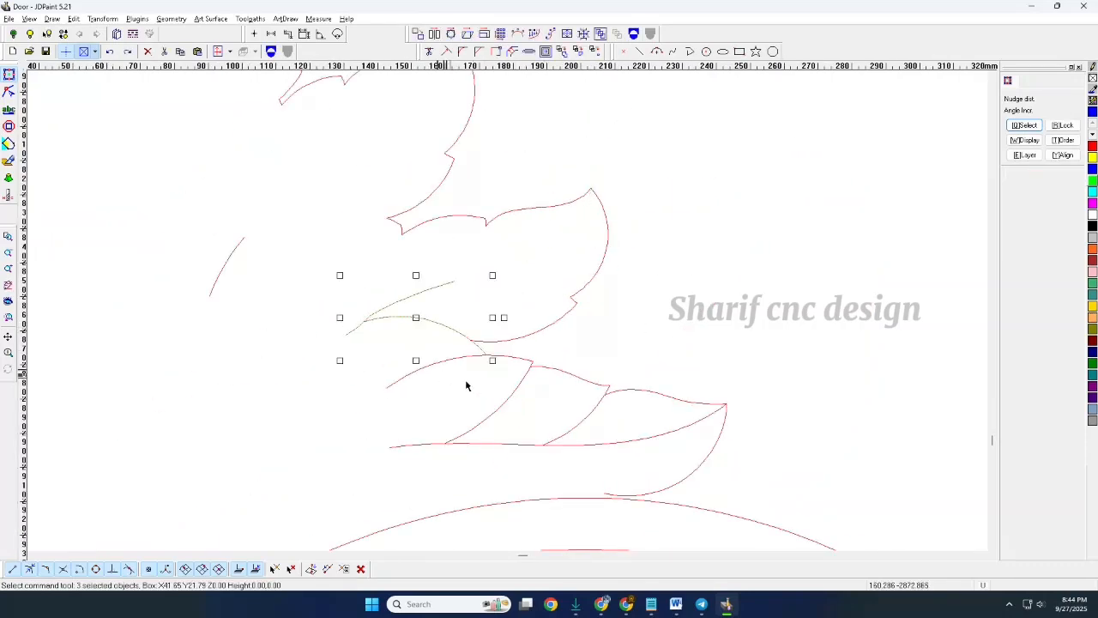
- Divide the arc under the third cluster where the leaf's lower edge crosses it, and delete the stub and inner portion
{"action": "scroll", "coordinate": [454, 367], "scroll_direction": "up", "scroll_amount": 6}
{"action": "scroll", "coordinate": [652, 221], "scroll_direction": "up", "scroll_amount": 3}
{"action": "left_click", "coordinate": [654, 163], "text": "shift"}
{"action": "right_click", "coordinate": [649, 124]}
{"action": "left_click", "coordinate": [671, 134]}
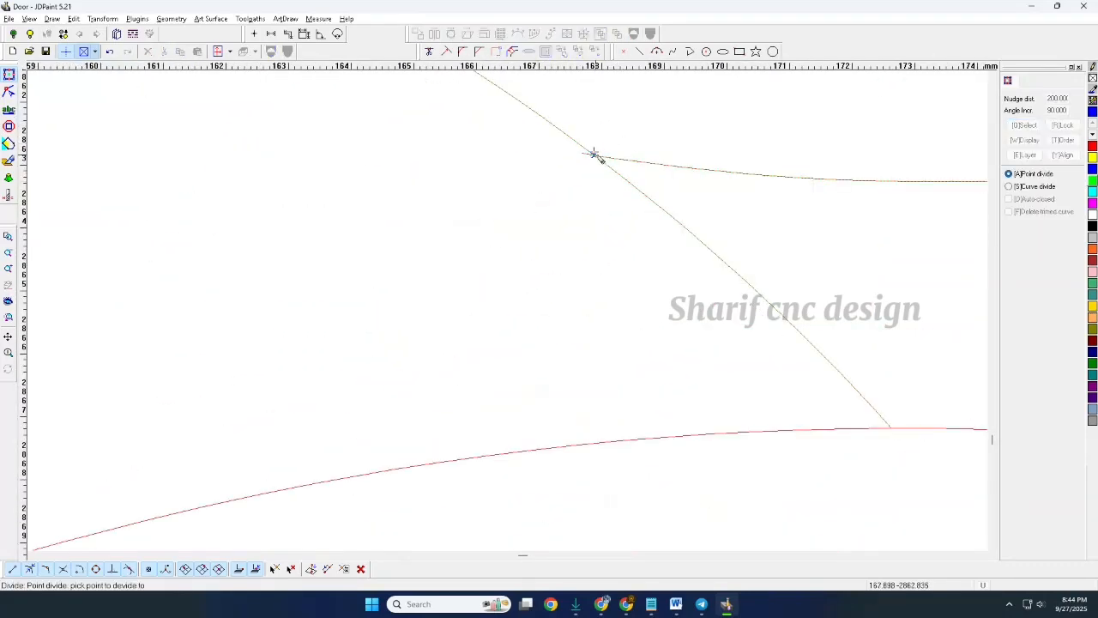
{"action": "left_click", "coordinate": [594, 154]}
{"action": "left_click_drag", "start_coordinate": [479, 152], "coordinate": [790, 251]}
{"action": "scroll", "coordinate": [790, 260], "scroll_direction": "down", "scroll_amount": 3}
{"action": "key", "text": "Delete"}
{"action": "left_click_drag", "start_coordinate": [631, 129], "coordinate": [571, 184]}
{"action": "scroll", "coordinate": [592, 205], "scroll_direction": "down", "scroll_amount": 3}
{"action": "key", "text": "Delete"}
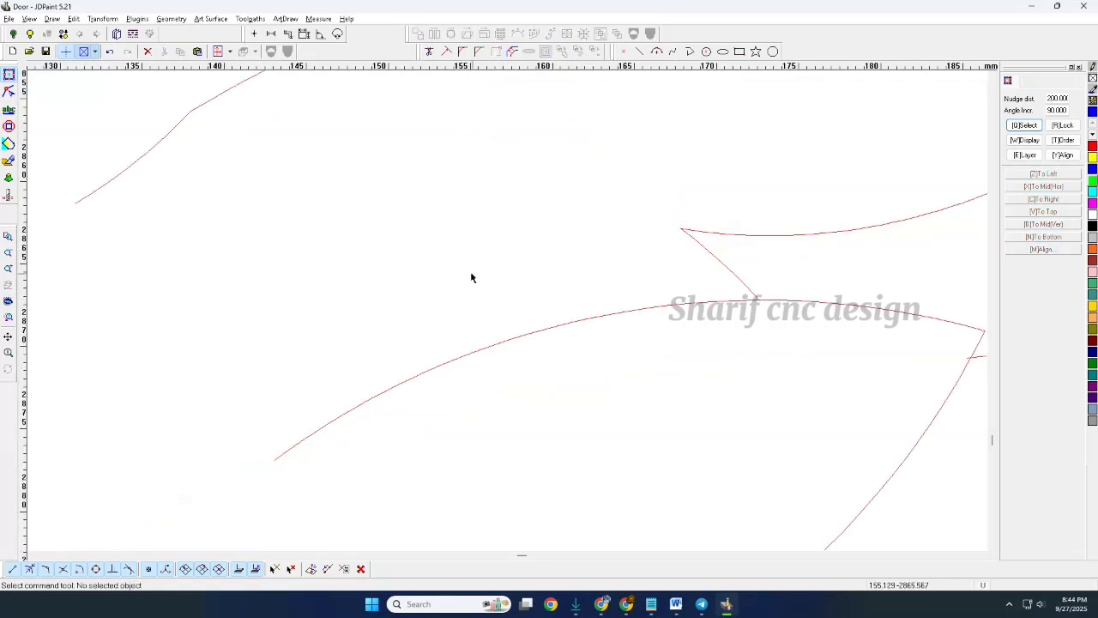
- Delete the leftover stem curve and the inner part of the bottom cluster's top arc
{"action": "scroll", "coordinate": [472, 276], "scroll_direction": "down", "scroll_amount": 4}
{"action": "scroll", "coordinate": [364, 243], "scroll_direction": "down", "scroll_amount": 3}
{"action": "left_click_drag", "start_coordinate": [437, 252], "coordinate": [370, 321]}
{"action": "key", "text": "Delete"}
- Cut the bottom cluster's second leaf top edge where it crosses the first leaf, and delete the overlapping stub
{"action": "left_click_drag", "start_coordinate": [513, 314], "coordinate": [390, 357]}
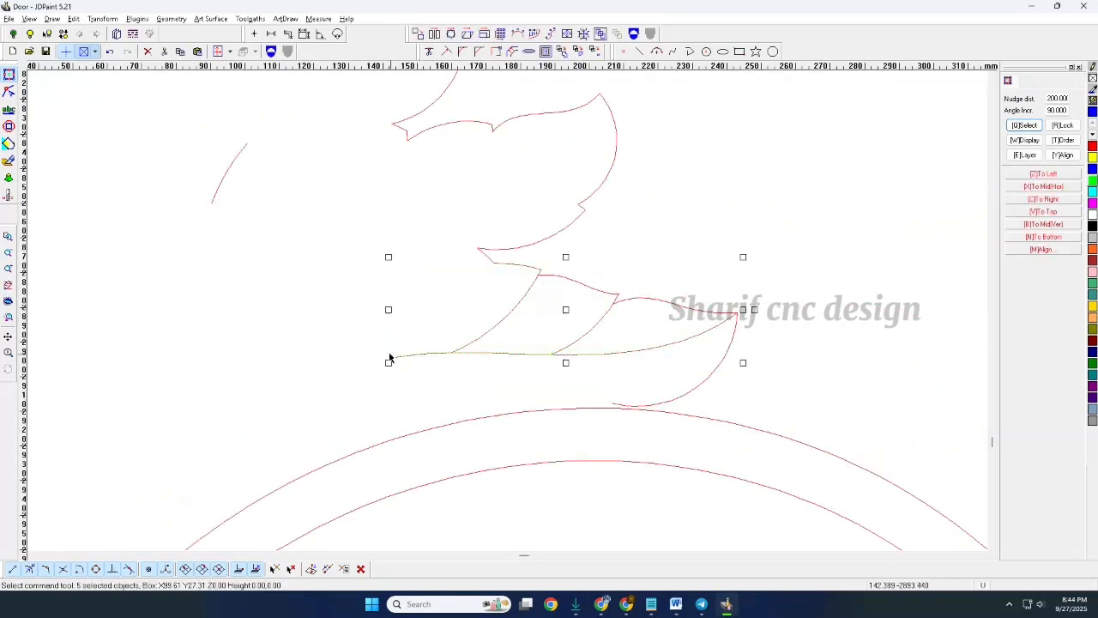
{"action": "scroll", "coordinate": [505, 336], "scroll_direction": "up", "scroll_amount": 6}
{"action": "right_click", "coordinate": [534, 354]}
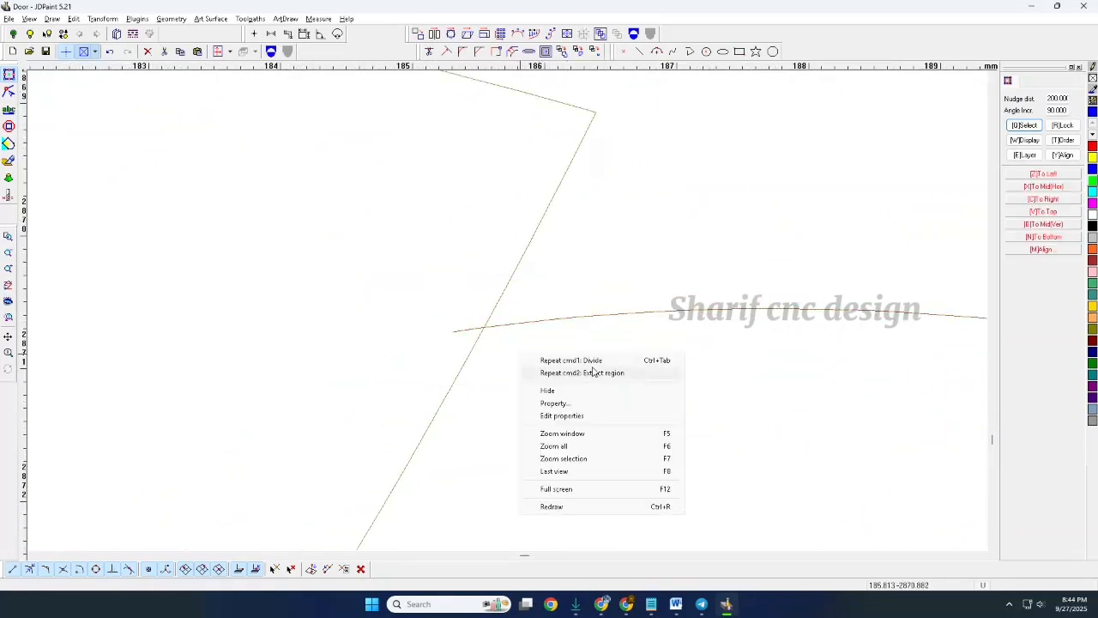
{"action": "left_click", "coordinate": [541, 330]}
{"action": "left_click", "coordinate": [542, 326]}
{"action": "right_click", "coordinate": [593, 389]}
{"action": "left_click", "coordinate": [594, 390]}
{"action": "left_click", "coordinate": [484, 327]}
{"action": "right_click", "coordinate": [506, 384]}
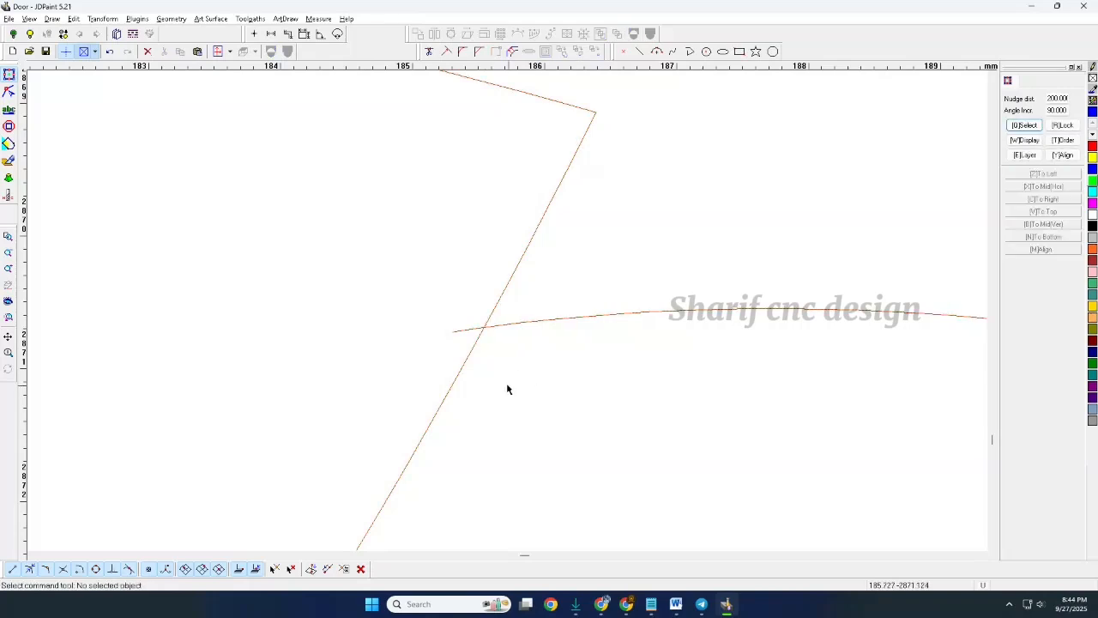
{"action": "left_click_drag", "start_coordinate": [473, 307], "coordinate": [326, 377]}
{"action": "key", "text": "Delete"}
{"action": "scroll", "coordinate": [393, 347], "scroll_direction": "down", "scroll_amount": 3}
{"action": "key", "text": "ctrl+z"}
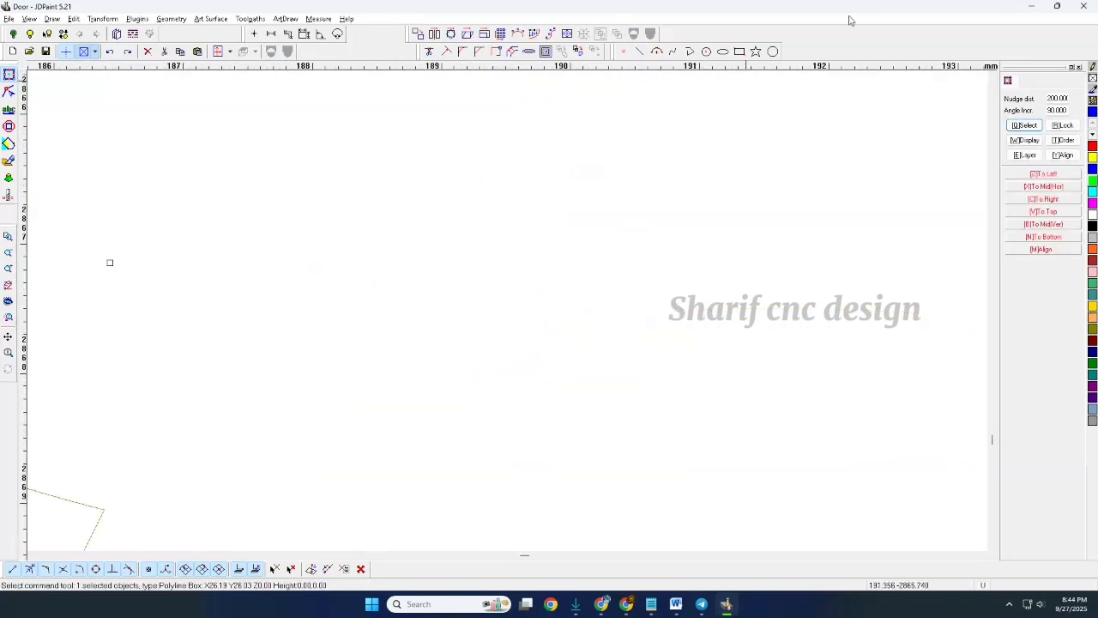
- Divide the bottom cluster's first leaf edge at its junction with the second leaf, and remove the edge's inner part
{"action": "scroll", "coordinate": [585, 326], "scroll_direction": "up", "scroll_amount": 5}
{"action": "right_click", "coordinate": [721, 192]}
{"action": "left_click", "coordinate": [773, 200]}
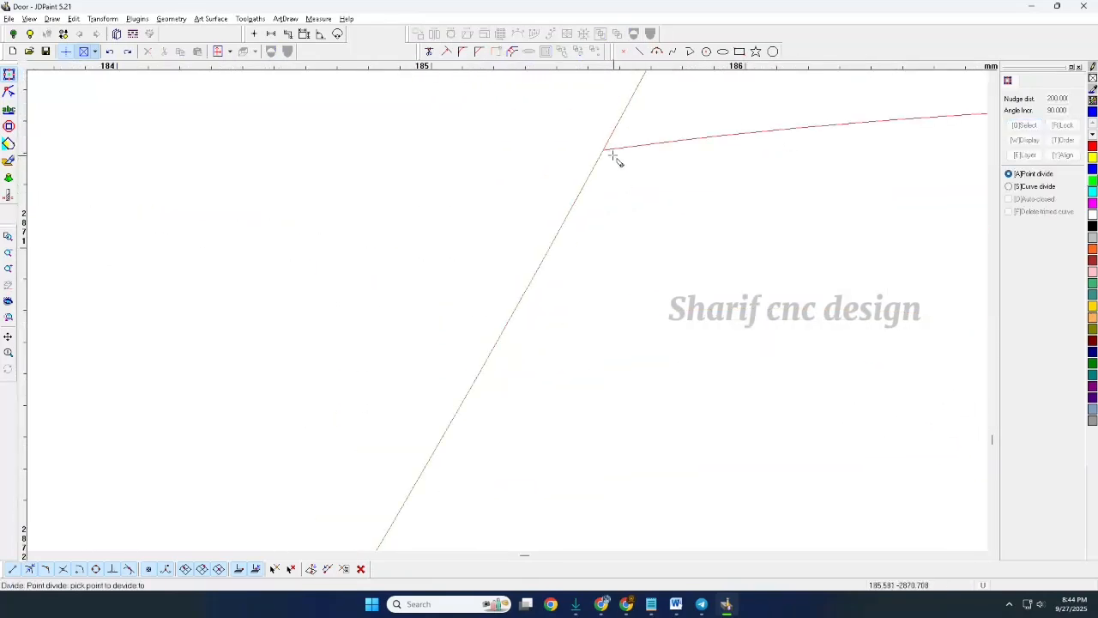
{"action": "left_click", "coordinate": [604, 152]}
{"action": "scroll", "coordinate": [486, 232], "scroll_direction": "down", "scroll_amount": 6}
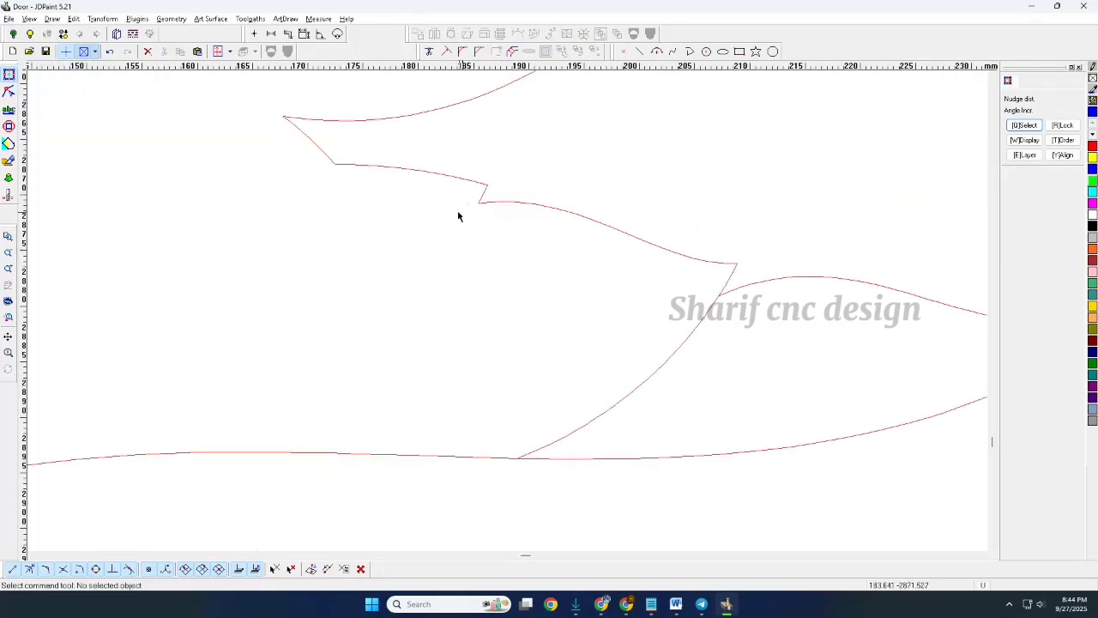